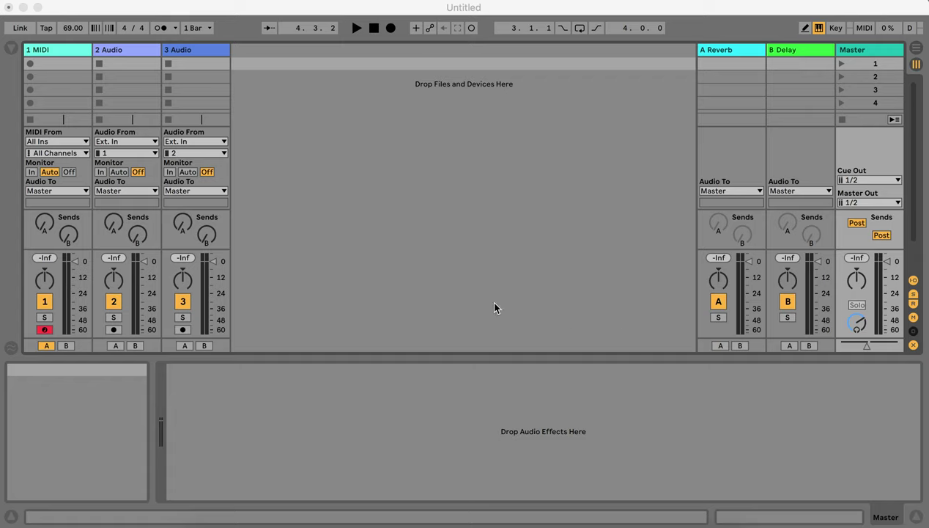
# - Assign the 1 MIDI track to crossfade side B and shift the master crossfader toward side A
pyautogui.click(47, 345)
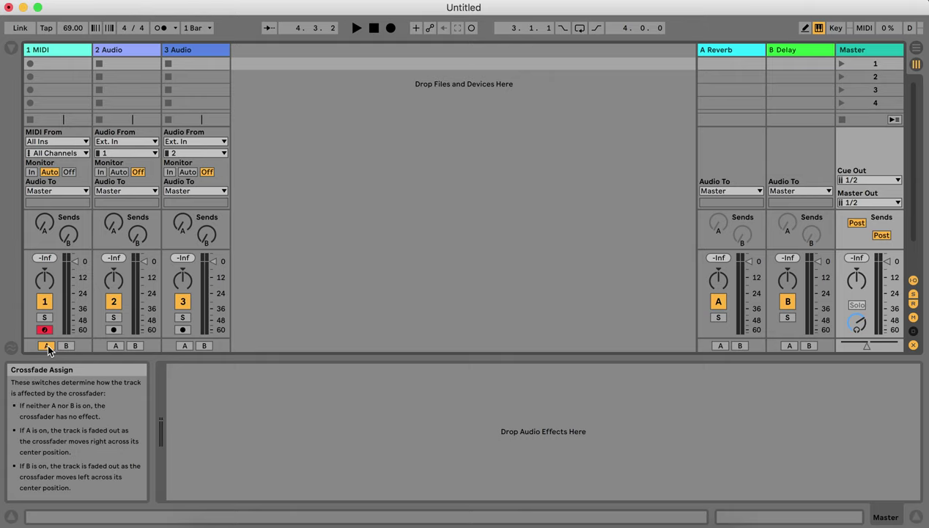
pyautogui.click(65, 345)
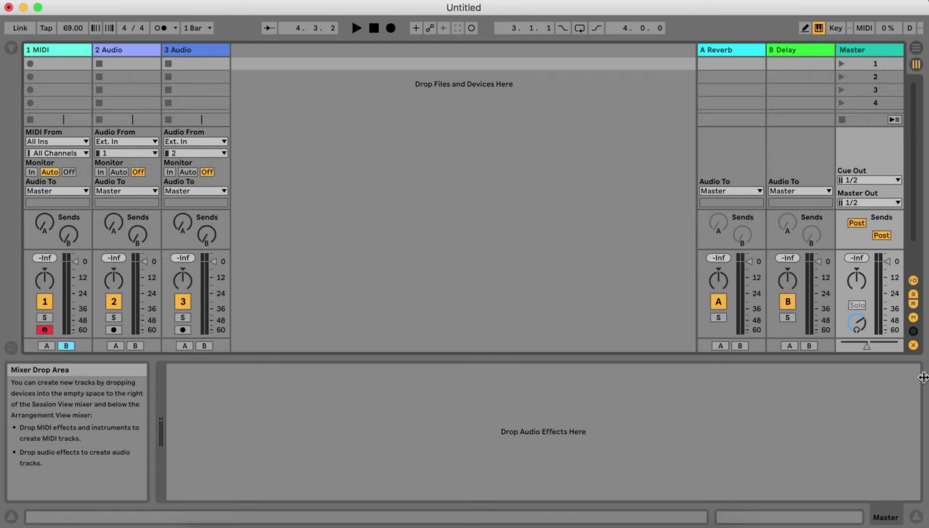
pyautogui.moveTo(858, 343)
pyautogui.mouseDown()
pyautogui.moveTo(884, 344)
pyautogui.moveTo(847, 345)
pyautogui.moveTo(857, 337)
pyautogui.moveTo(857, 359)
pyautogui.mouseUp()
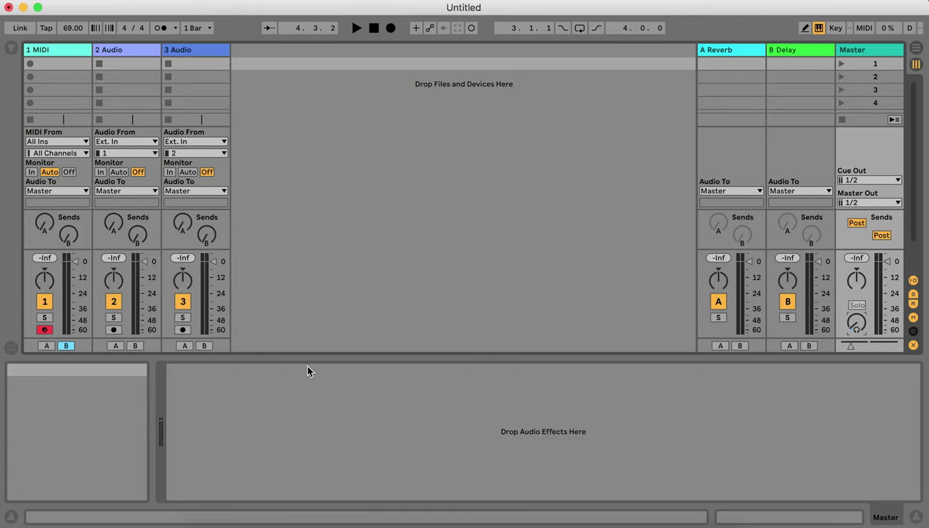
# - Switch to Control Surface Studio and add a new script that uses the VMPK controller template
pyautogui.press('super+Tab')
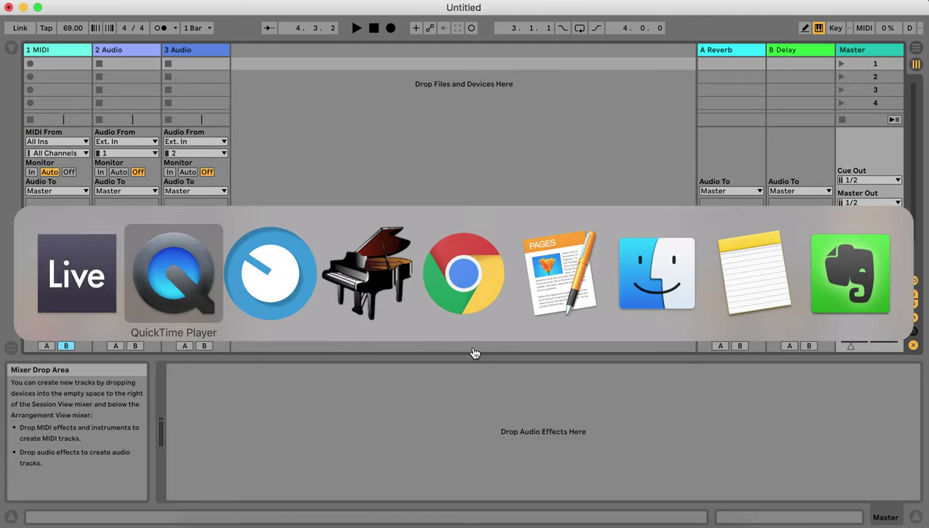
pyautogui.click(237, 265)
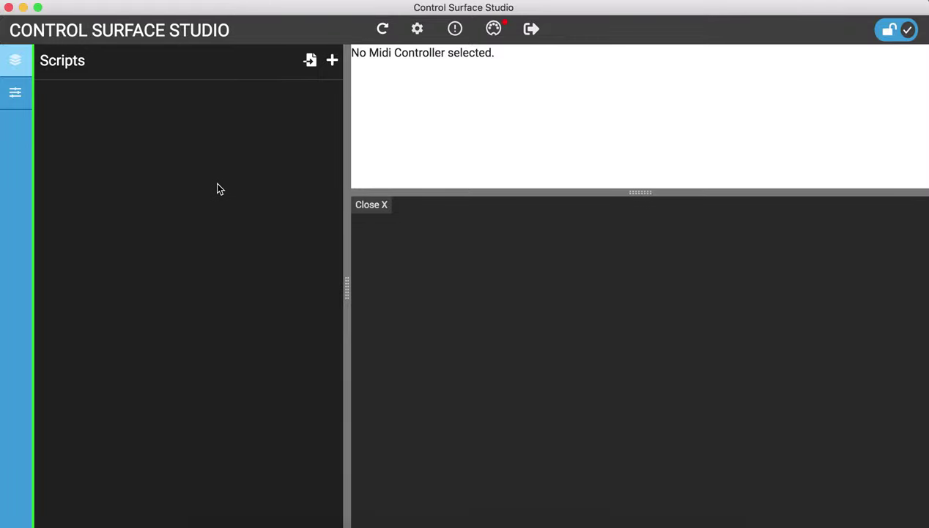
pyautogui.click(332, 62)
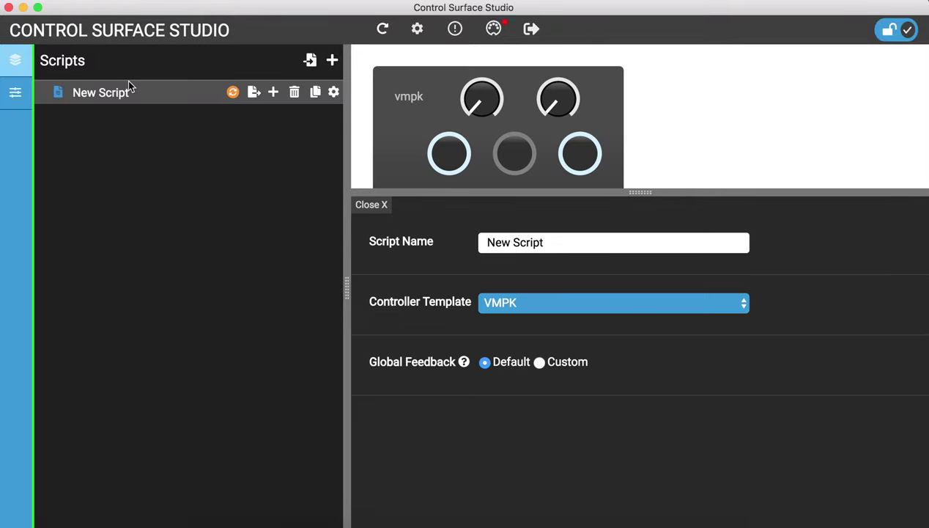
pyautogui.scroll(-1, 386, 118)
pyautogui.scroll(1, 386, 118)
pyautogui.scroll(-1, 423, 118)
pyautogui.click(677, 303)
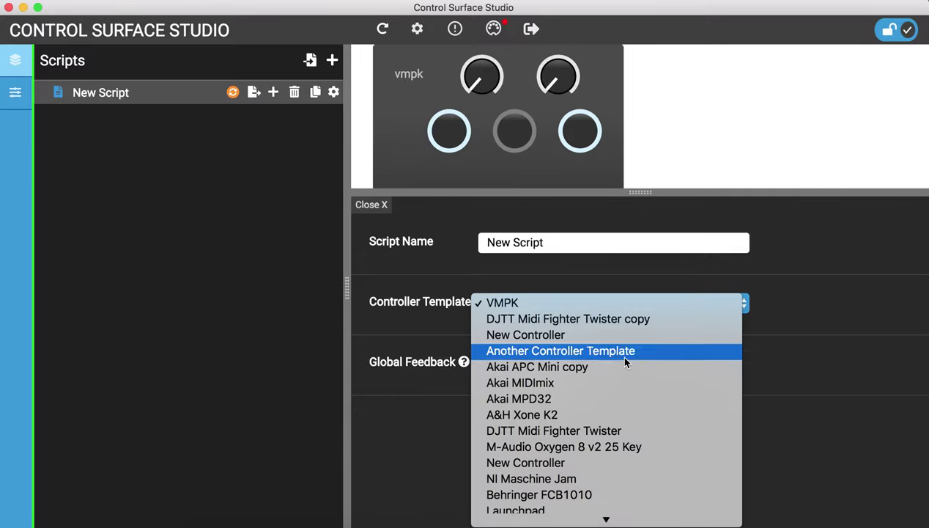
pyautogui.click(575, 303)
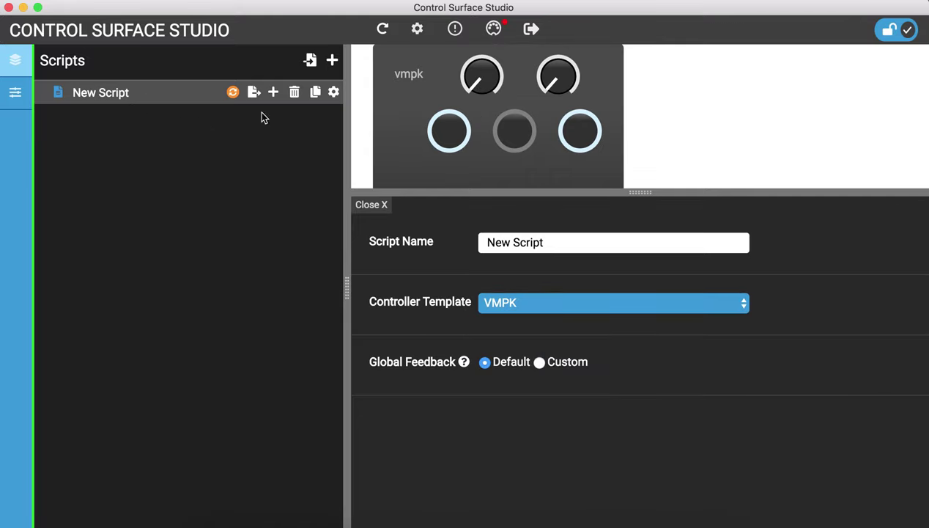
# - Add a mode to the new script and a track mapping for track 1 inside that mode
pyautogui.click(272, 93)
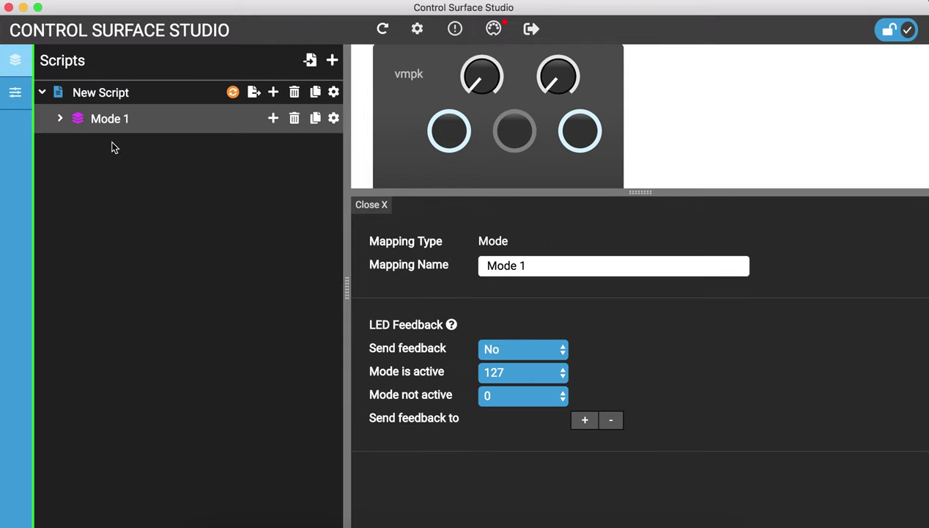
pyautogui.click(274, 119)
pyautogui.scroll(-5, 227, 346)
pyautogui.click(94, 490)
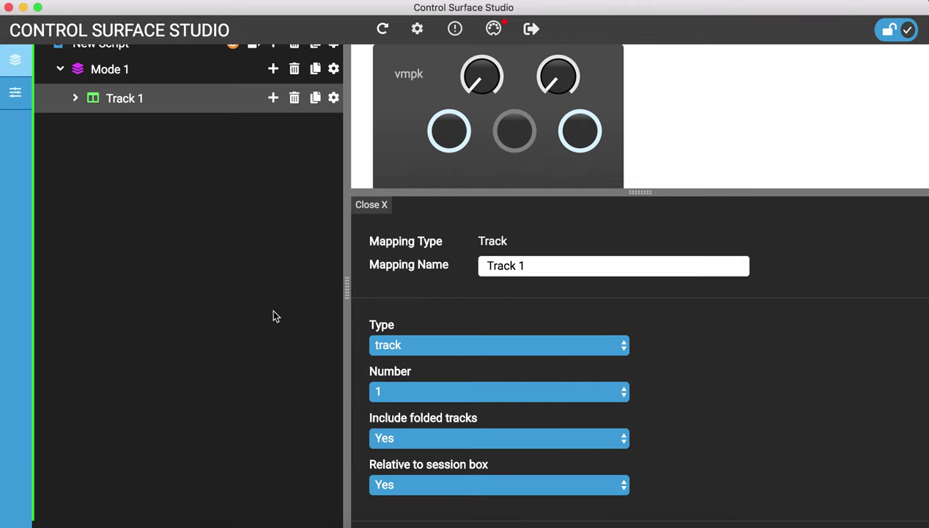
pyautogui.scroll(-1, 501, 375)
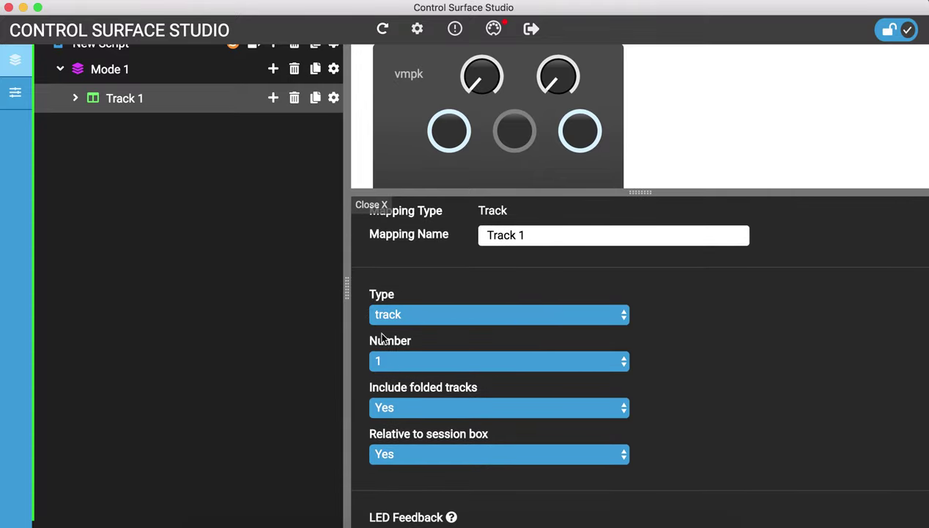
# - Switch to Ableton Live and select the 1 MIDI track to identify the track being mapped
pyautogui.press('super+Tab')
pyautogui.click(200, 288)
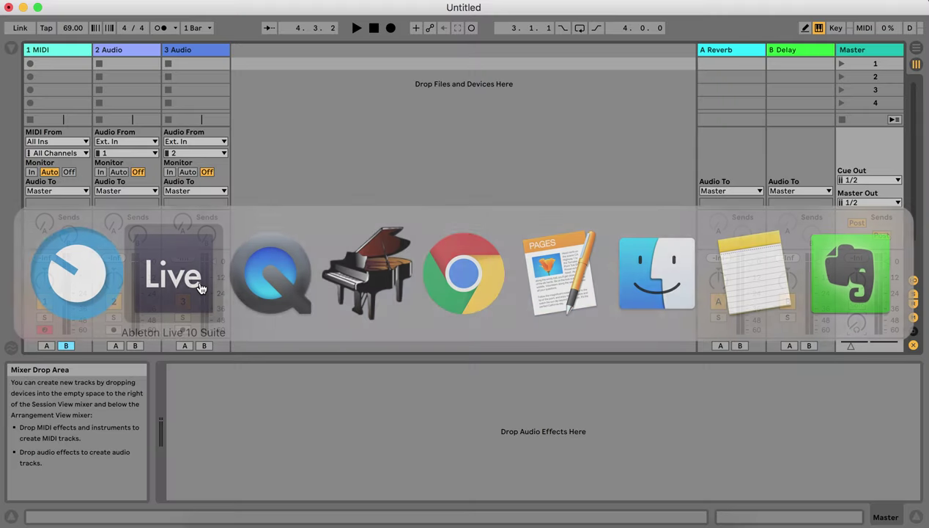
pyautogui.click(70, 50)
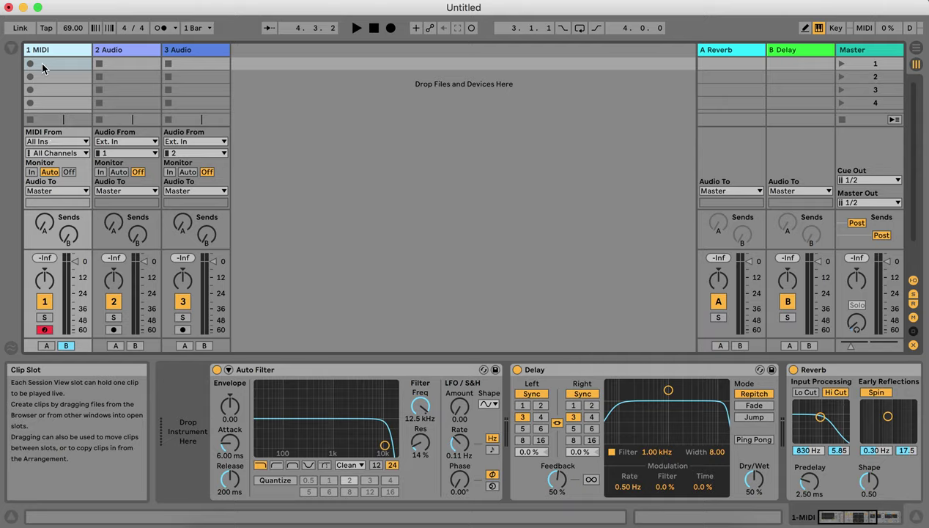
# - Return to Control Surface Studio and add an A/B Crossfade Assign mapping under Track 1
pyautogui.press('super+Tab')
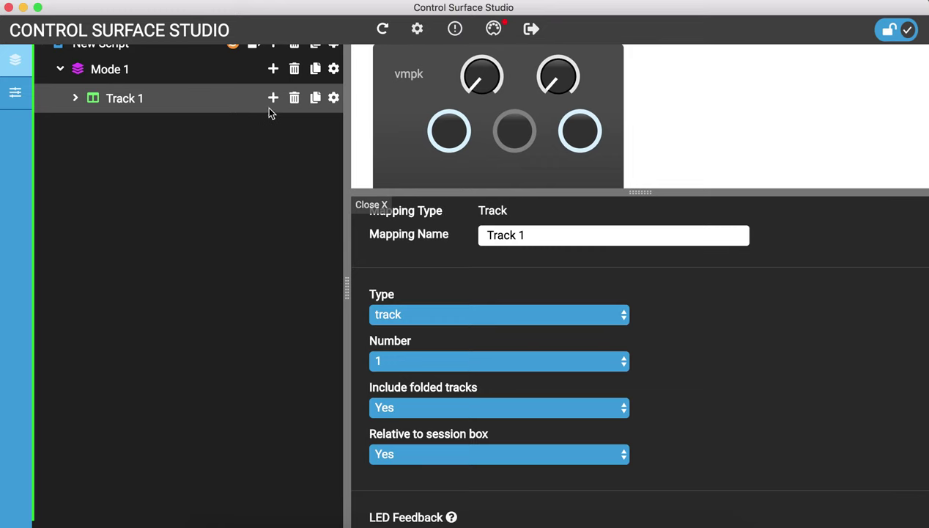
pyautogui.scroll(2, 276, 107)
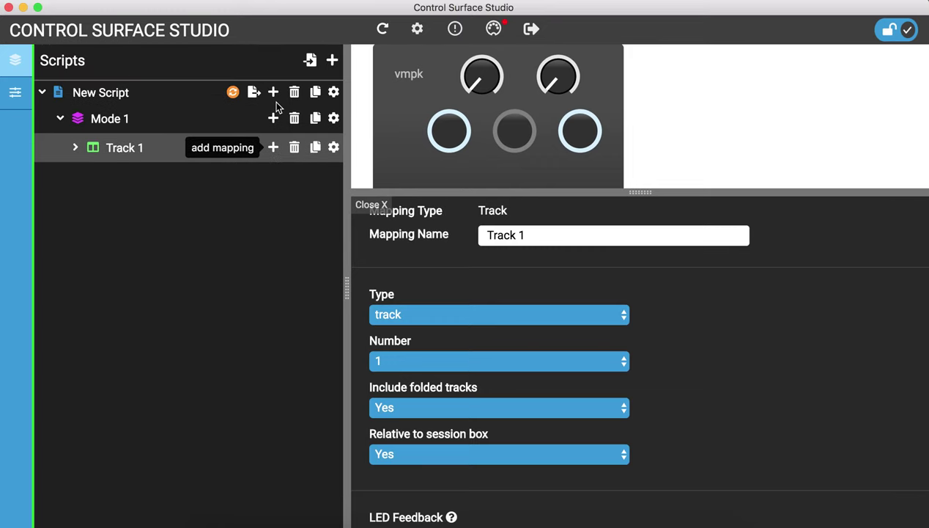
pyautogui.click(274, 149)
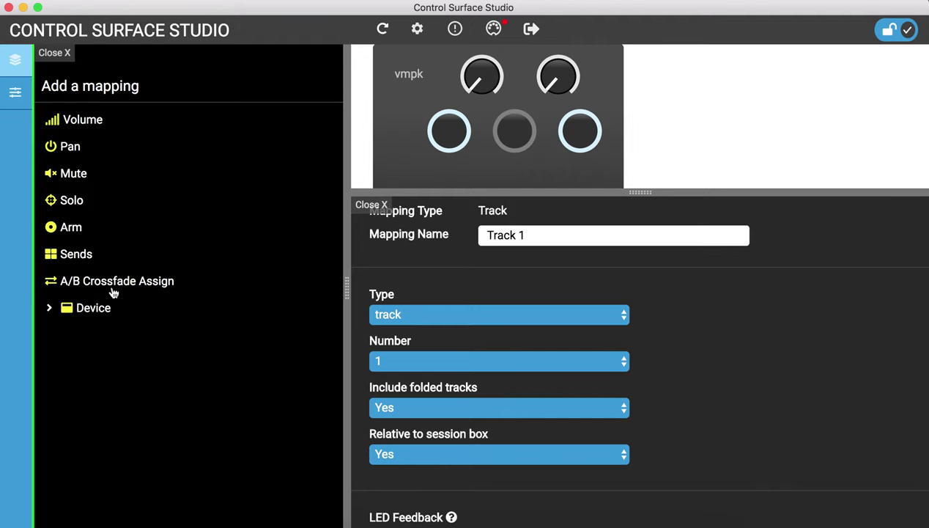
pyautogui.click(128, 287)
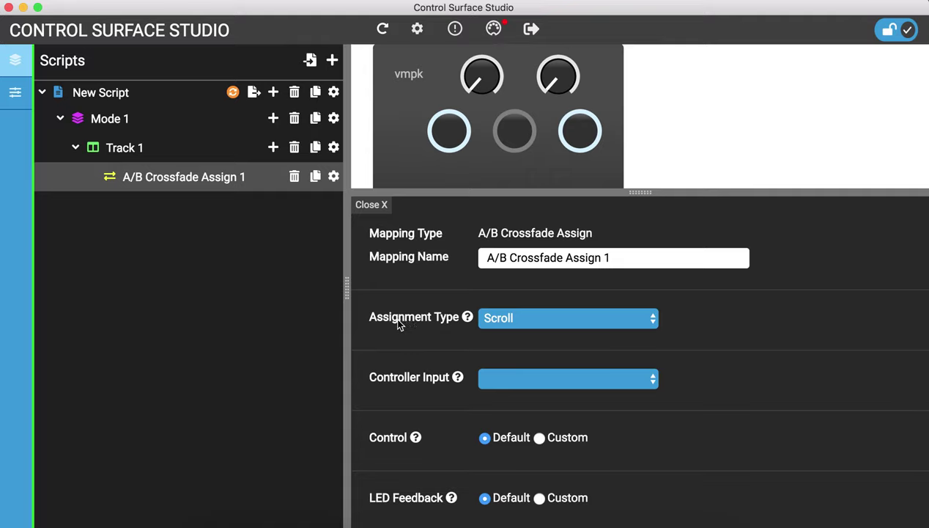
# - Keep the crossfade mapping's assignment type at Scroll and set its controller input to Knob 1
pyautogui.click(586, 322)
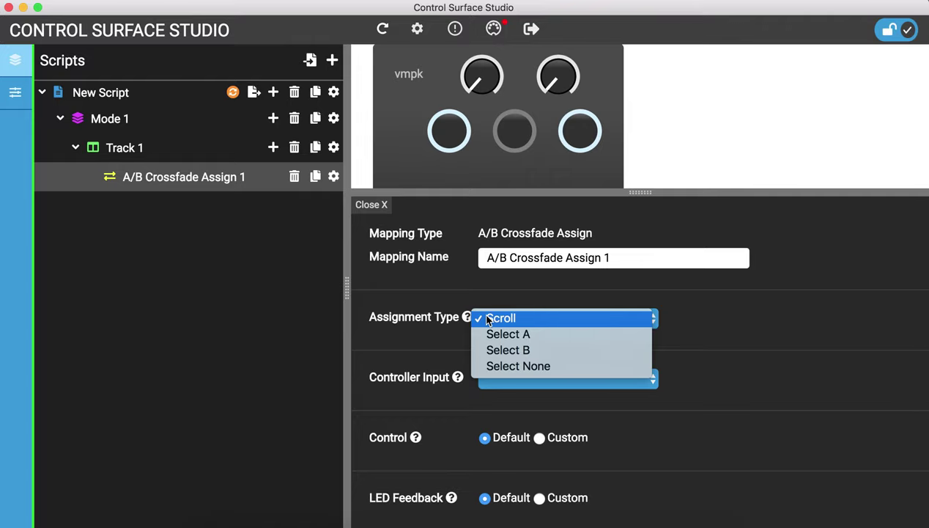
pyautogui.click(528, 318)
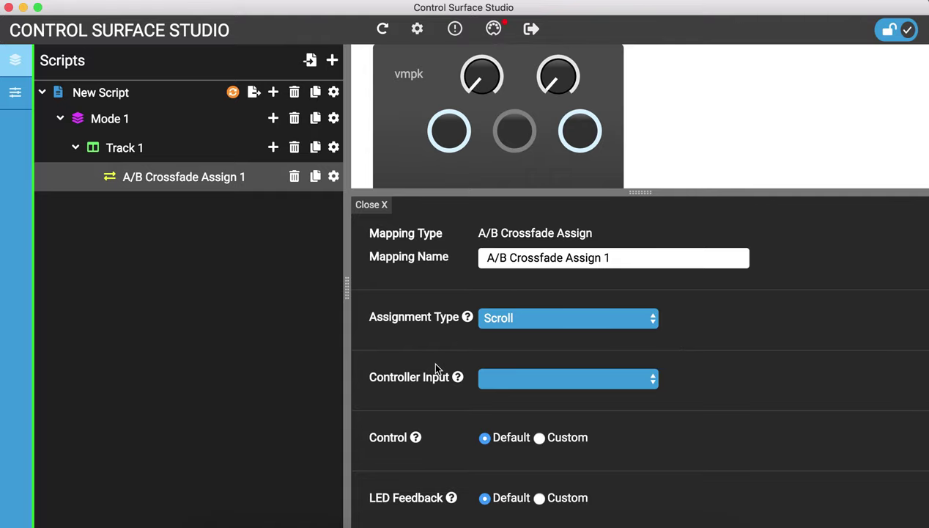
pyautogui.click(535, 381)
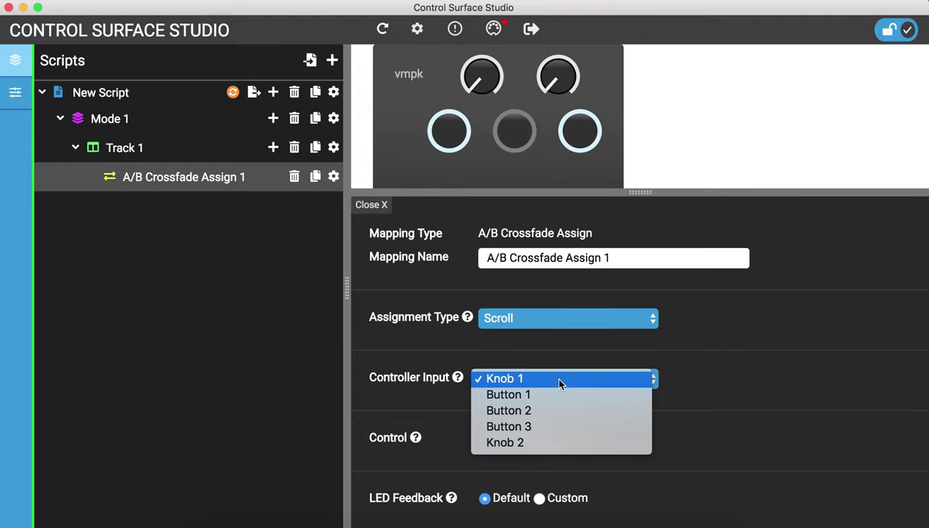
pyautogui.click(511, 383)
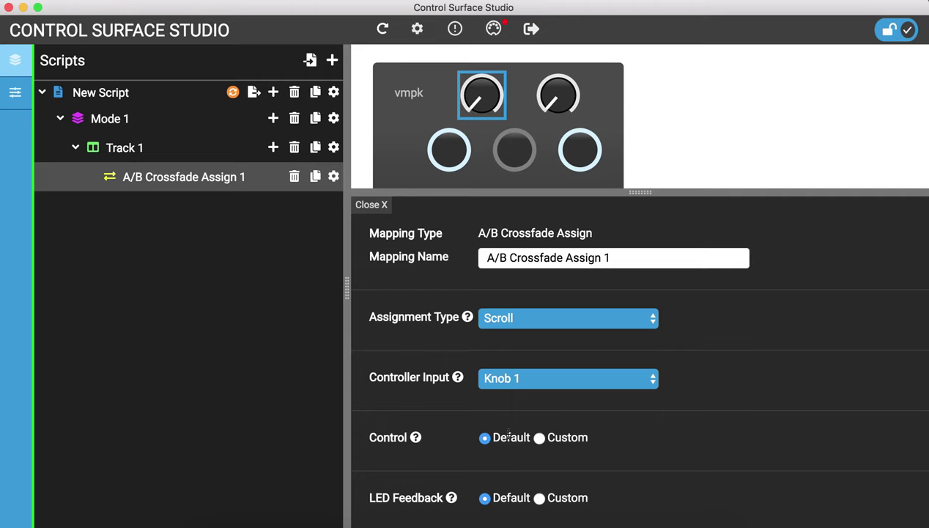
# - Open Virtual MIDI Piano Keyboard, place it beside the controller template and test its knob one
pyautogui.click(364, 525)
pyautogui.moveTo(498, 408); pyautogui.dragTo(389, 27)
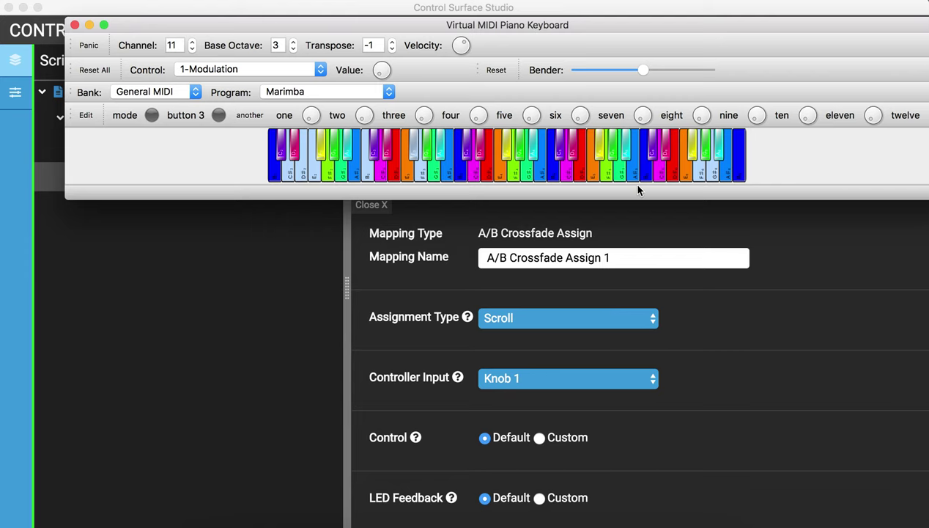
pyautogui.moveTo(592, 28); pyautogui.dragTo(740, 72)
pyautogui.moveTo(360, 71); pyautogui.dragTo(718, 111)
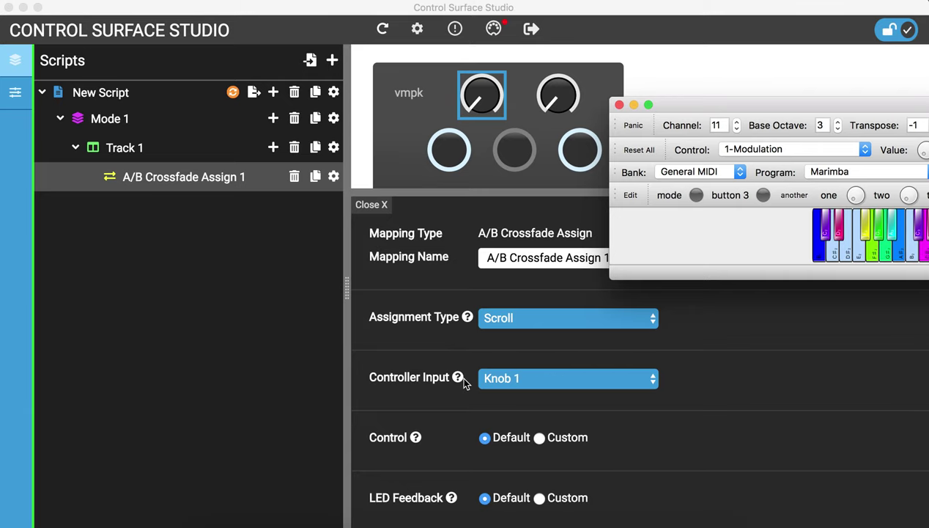
pyautogui.moveTo(870, 110); pyautogui.dragTo(656, 118)
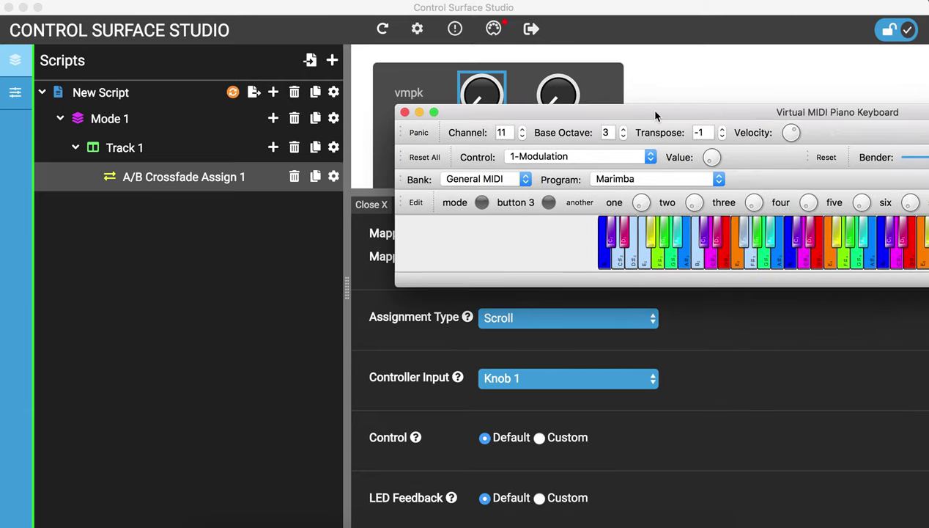
pyautogui.moveTo(640, 203); pyautogui.dragTo(671, 215)
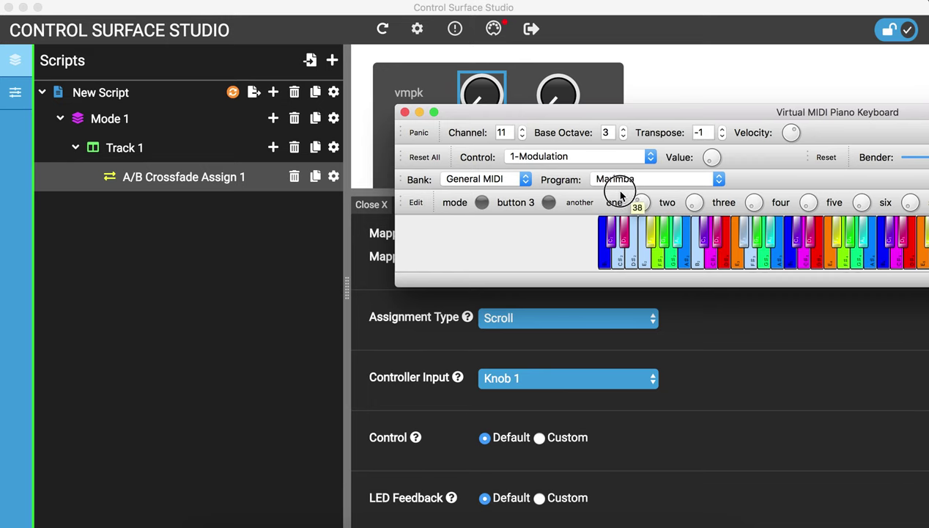
# - Compare the virtual keyboard's mode and button 3 controls with the template's buttons, then return to the crossfade mapping settings
pyautogui.moveTo(521, 114); pyautogui.dragTo(632, 200)
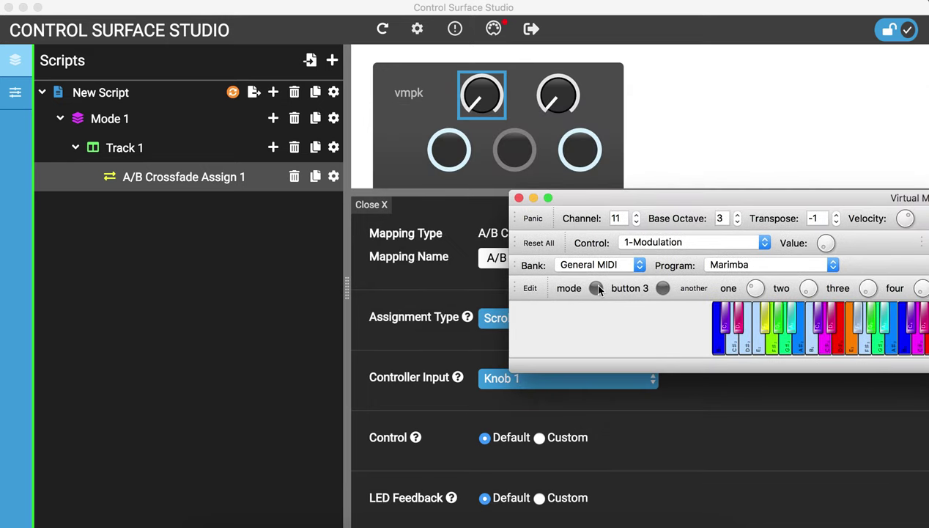
pyautogui.click(456, 151)
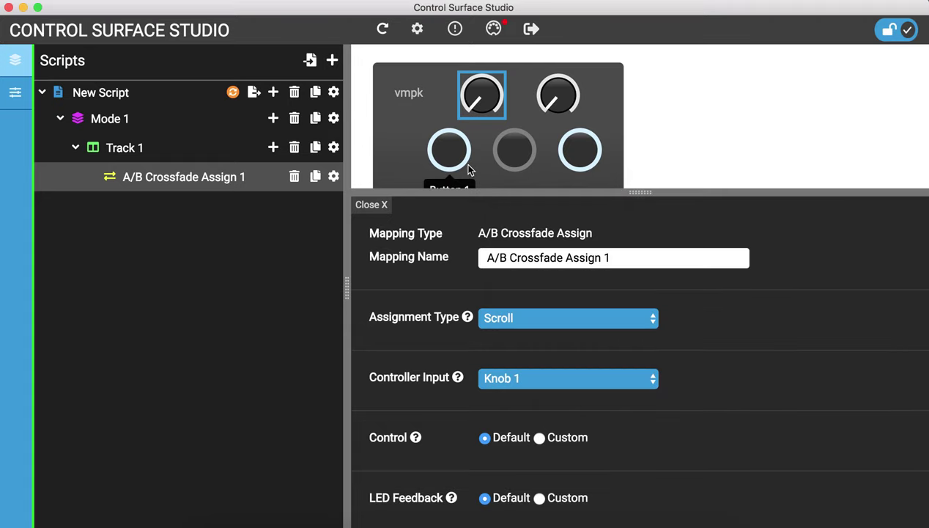
pyautogui.scroll(-2, 462, 168)
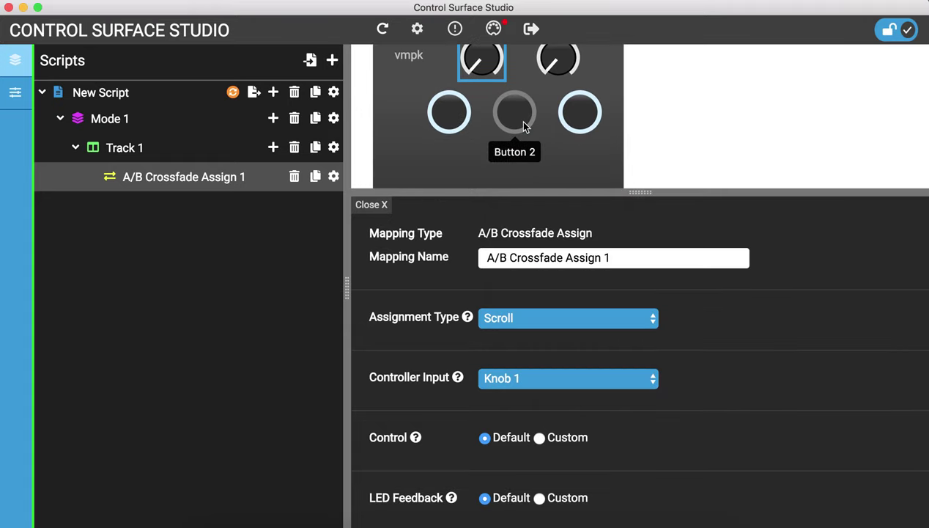
pyautogui.press('super+Tab')
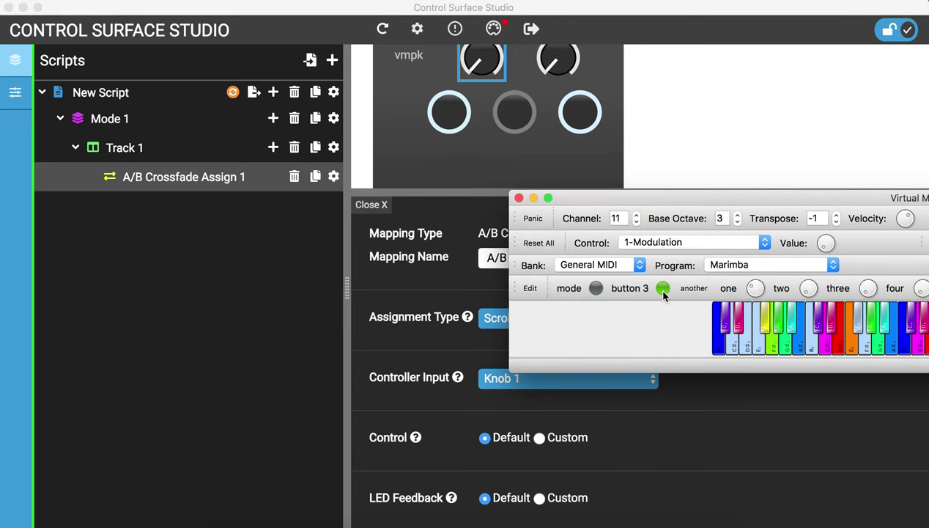
pyautogui.moveTo(650, 197); pyautogui.dragTo(778, 62)
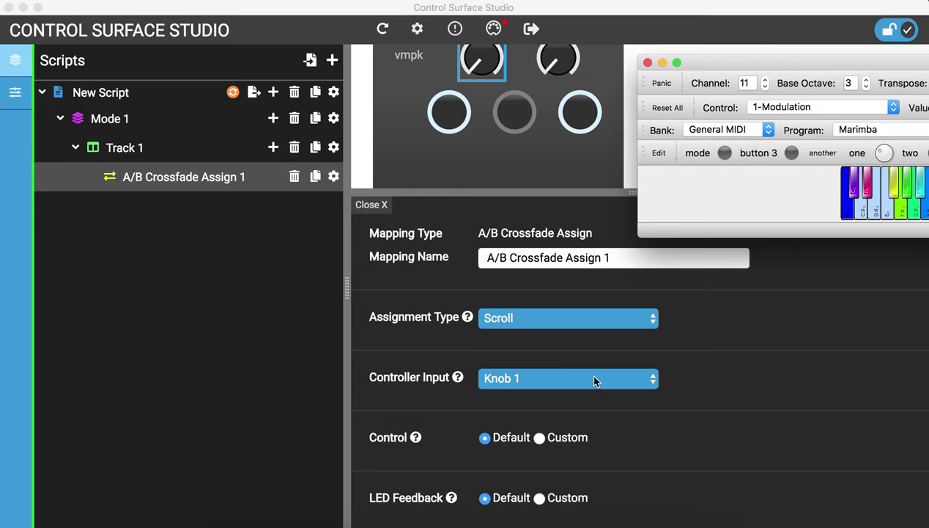
pyautogui.click(493, 362)
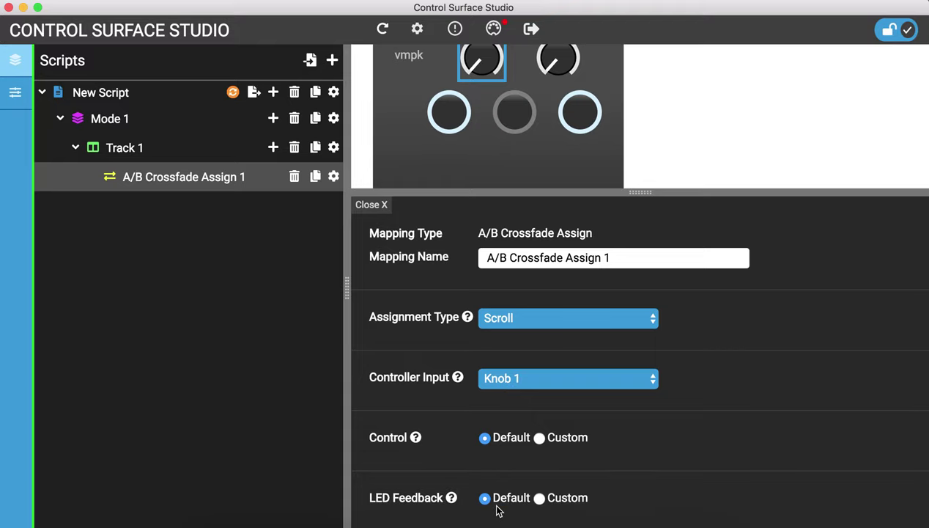
# - Install the new script and restart Ableton Live without saving the Untitled set
pyautogui.click(234, 93)
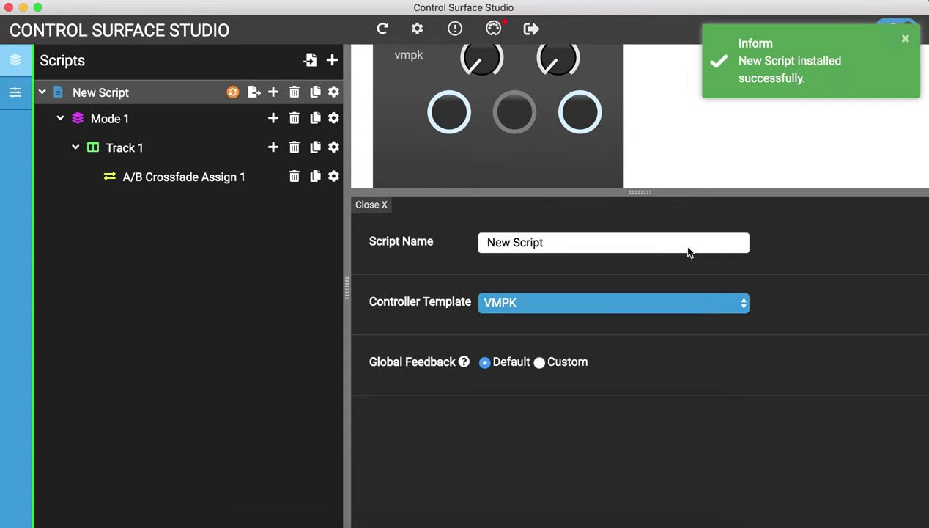
pyautogui.press('super+Tab')
pyautogui.press('super+Tab')
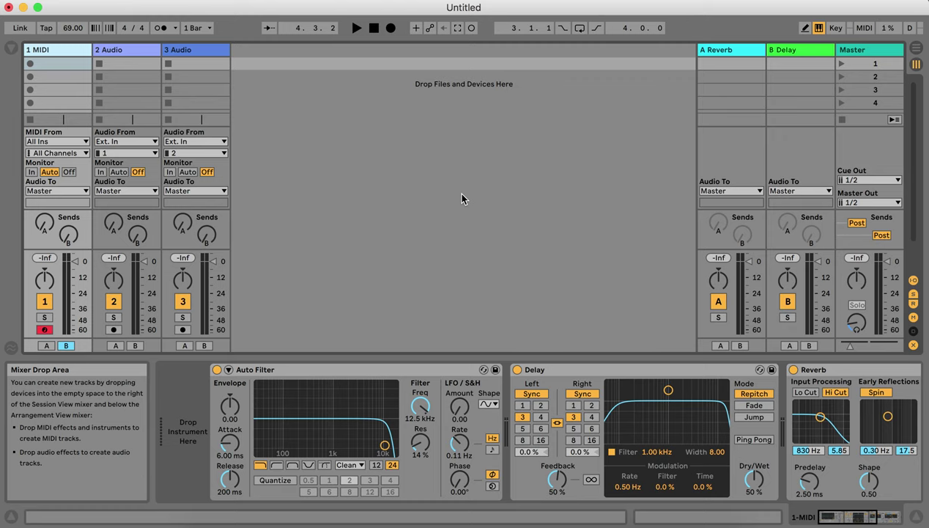
pyautogui.press('super+q')
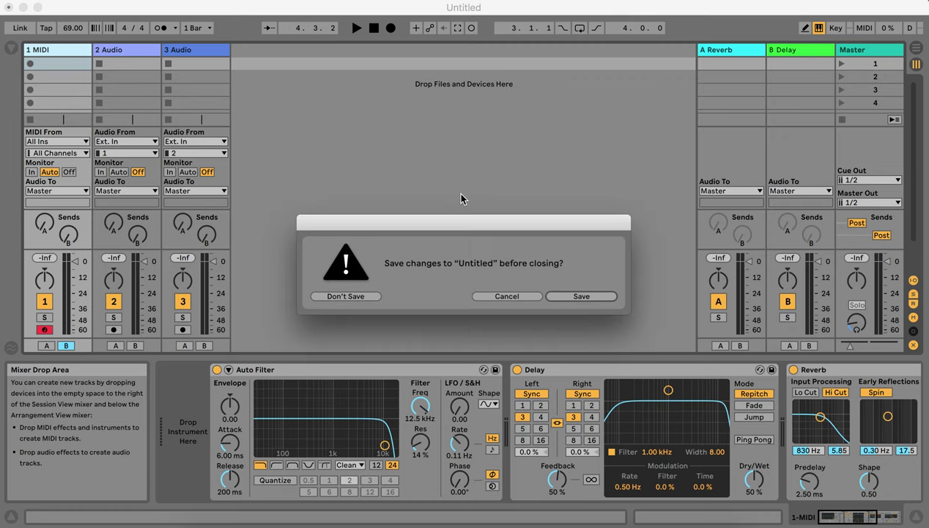
pyautogui.click(344, 296)
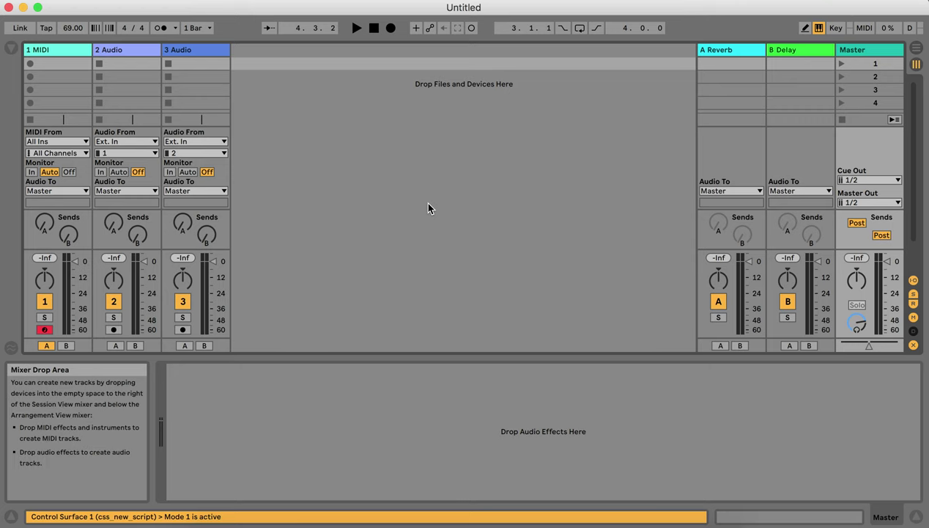
# - Switch to Virtual MIDI Piano Keyboard and place its window over the Live set with track 1's crossfade buttons uncovered
pyautogui.press('super+Tab')
pyautogui.press('super+Tab')
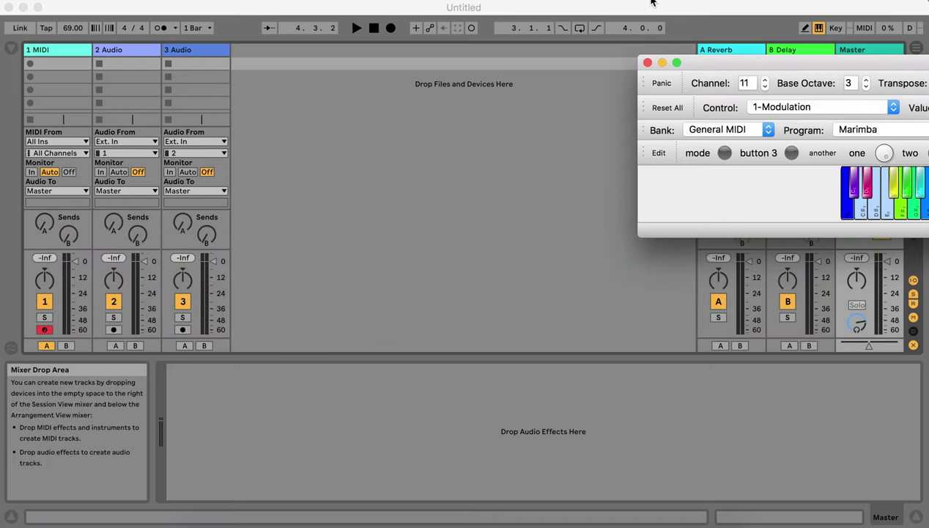
pyautogui.moveTo(737, 63); pyautogui.dragTo(37, 83)
pyautogui.doubleClick(37, 83)
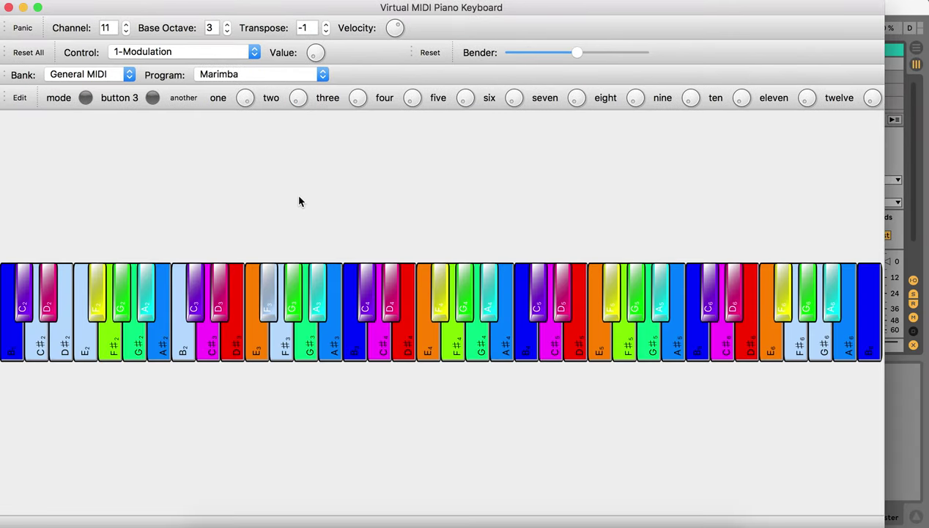
pyautogui.doubleClick(232, 10)
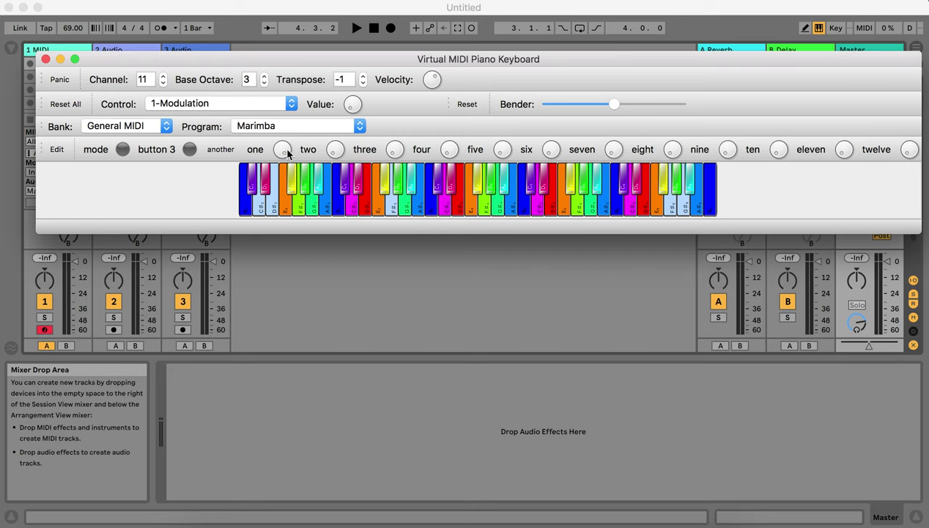
# - Toggle track 1's crossfade assignment B on and off in Live, and test the virtual keyboard's knob one against it
pyautogui.click(64, 345)
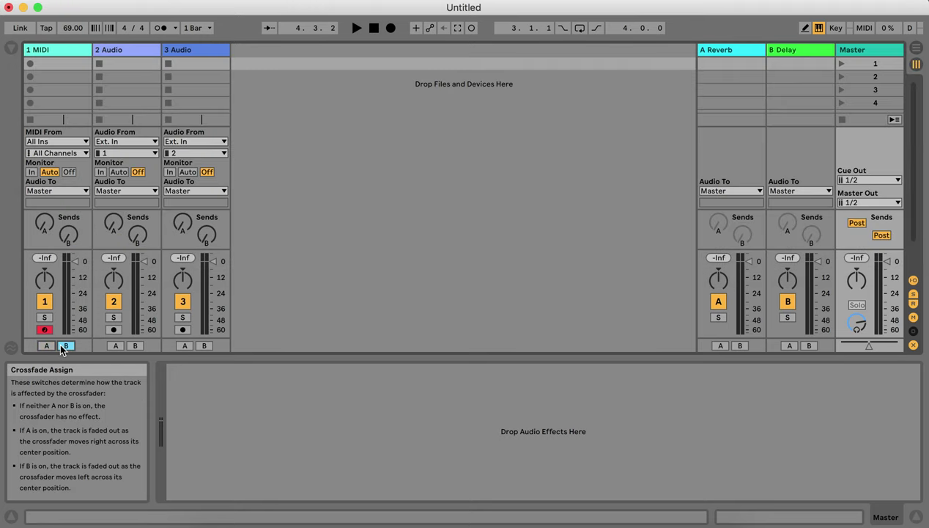
pyautogui.click(62, 347)
pyautogui.press('super+Tab')
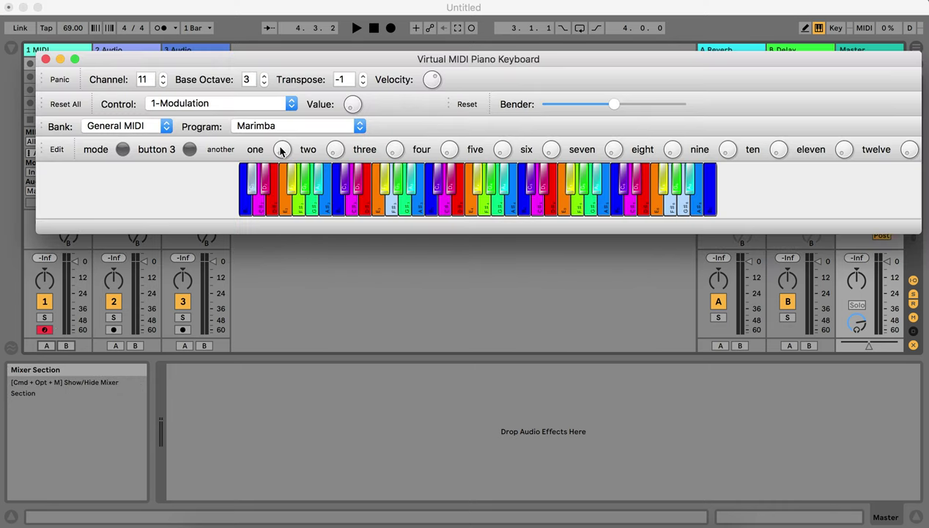
pyautogui.moveTo(280, 150); pyautogui.dragTo(284, 120)
pyautogui.click(426, 339)
# - In Control Surface Studio, set the A/B Crossfade Assign 1 mapping's LED feedback to Custom with Send Feedback set to No
pyautogui.press('super+Tab')
pyautogui.press('super+Tab')
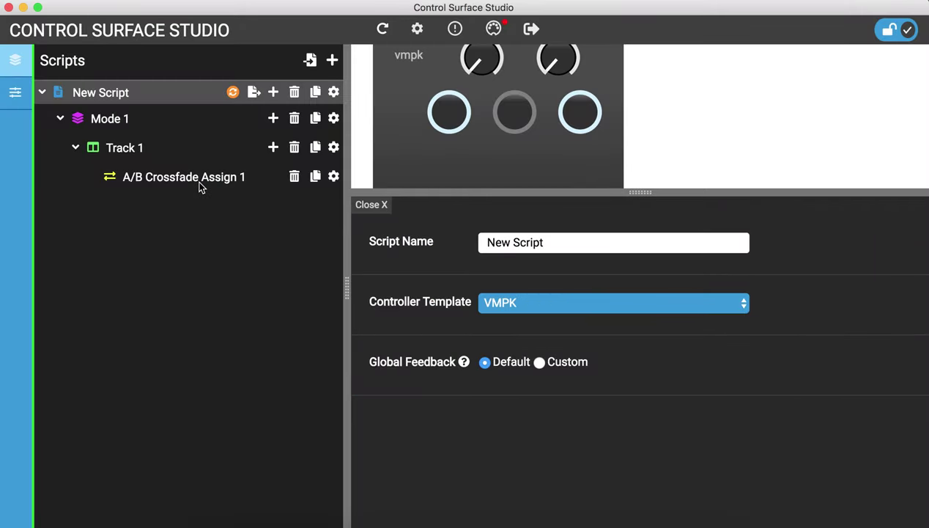
pyautogui.click(201, 183)
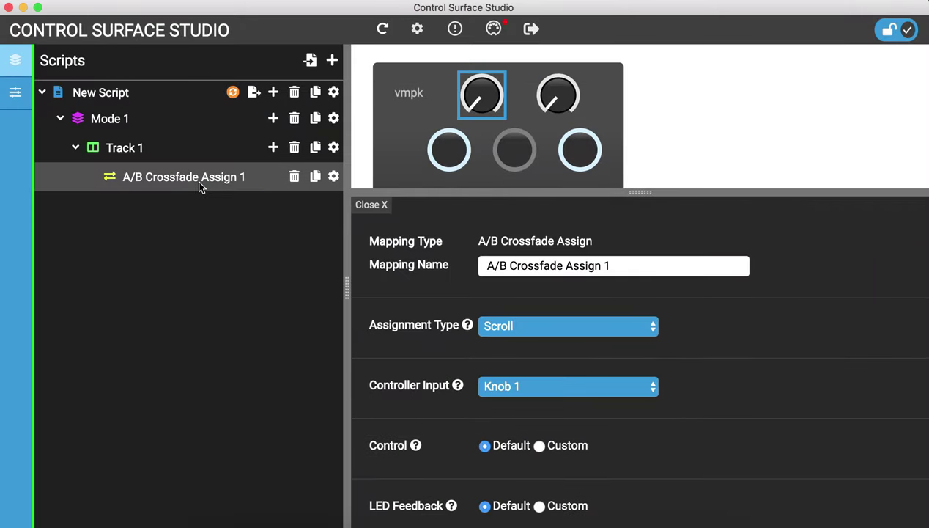
pyautogui.scroll(-1, 507, 437)
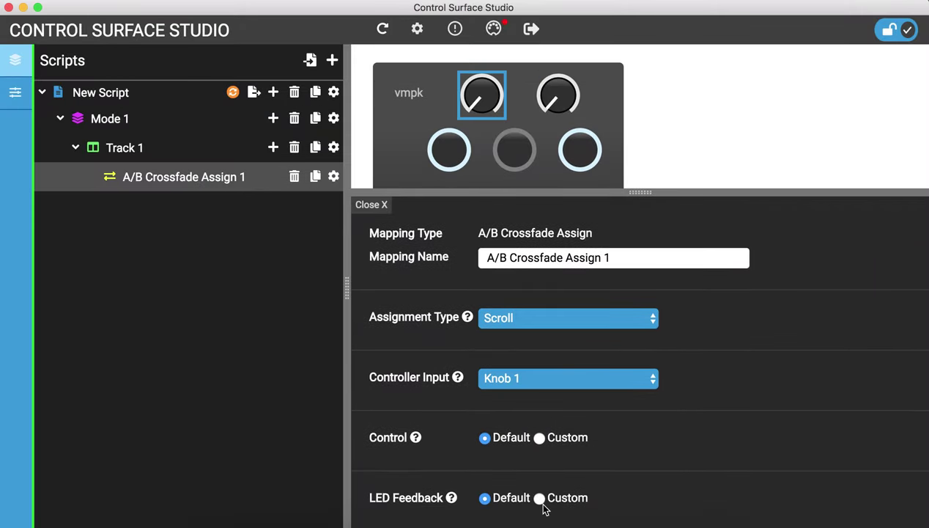
pyautogui.click(540, 499)
pyautogui.scroll(-3, 527, 499)
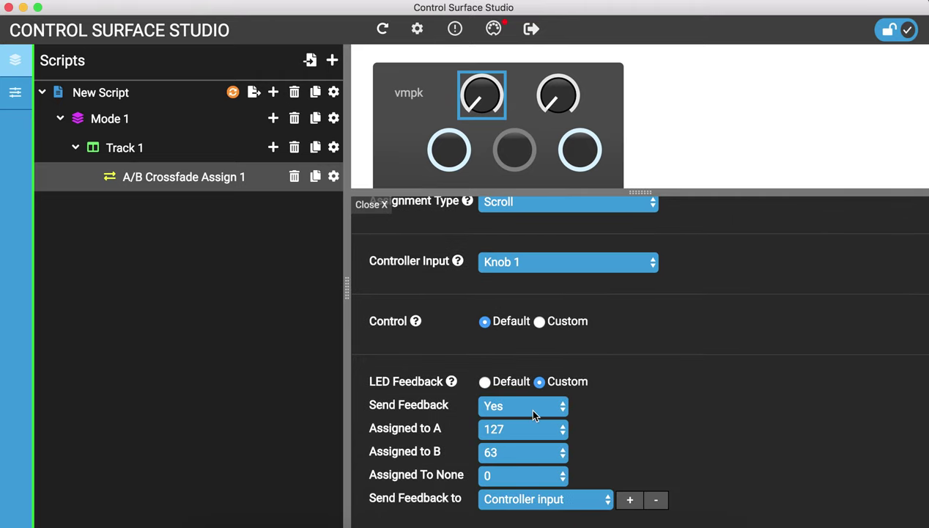
pyautogui.scroll(1, 616, 313)
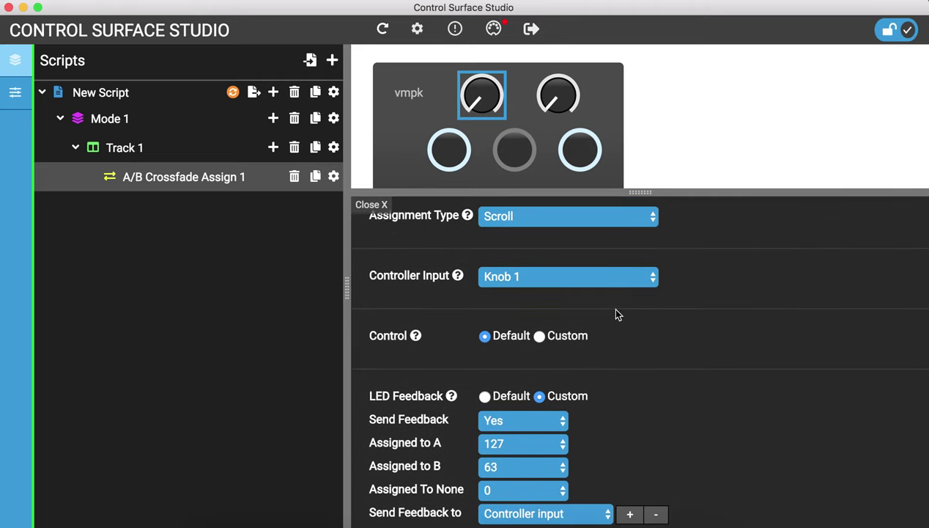
pyautogui.scroll(-1, 593, 416)
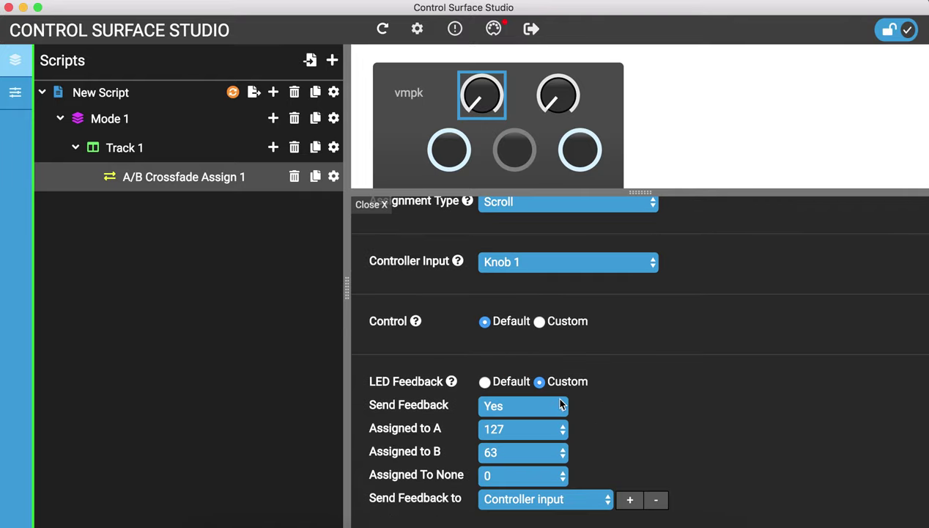
pyautogui.click(558, 406)
pyautogui.click(546, 421)
pyautogui.scroll(3, 476, 323)
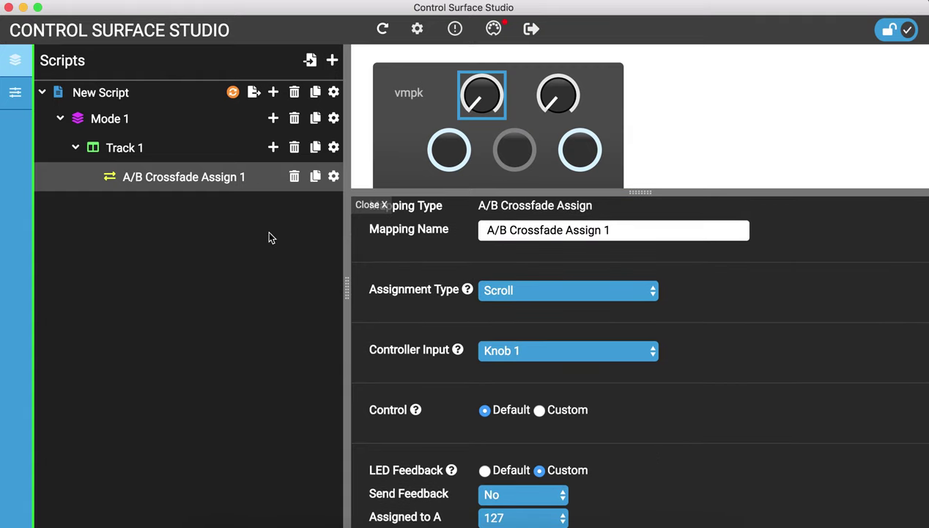
# - Install the updated New Script and reload Ableton Live with a new set, without saving the Untitled set
pyautogui.click(220, 93)
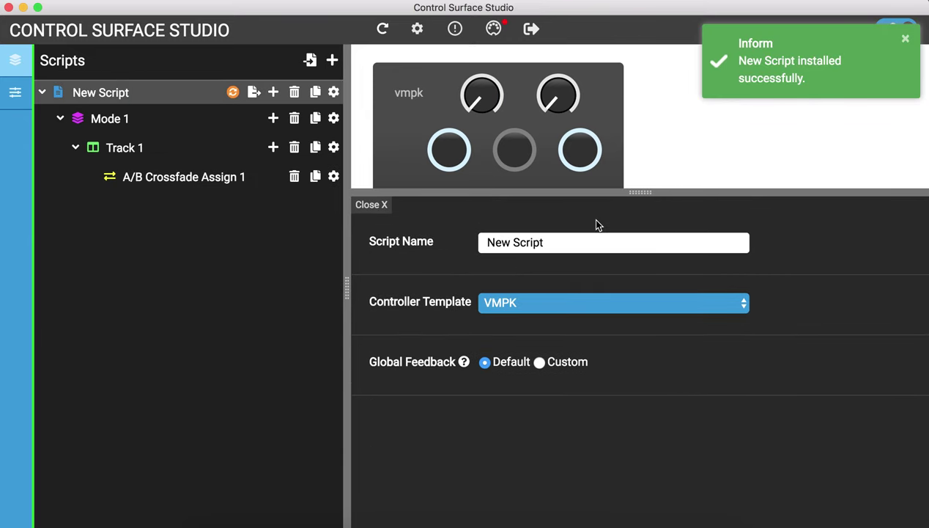
pyautogui.press('super+Tab')
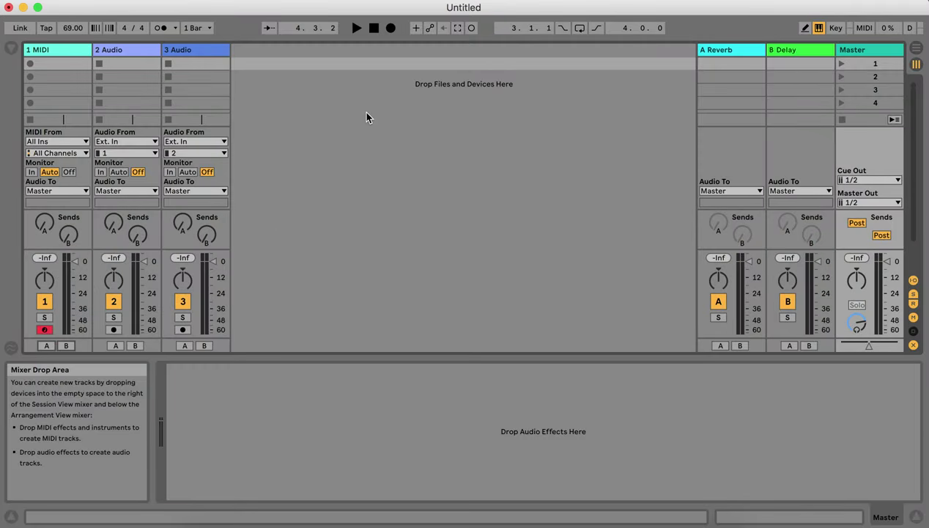
pyautogui.press('super+n')
pyautogui.click(353, 296)
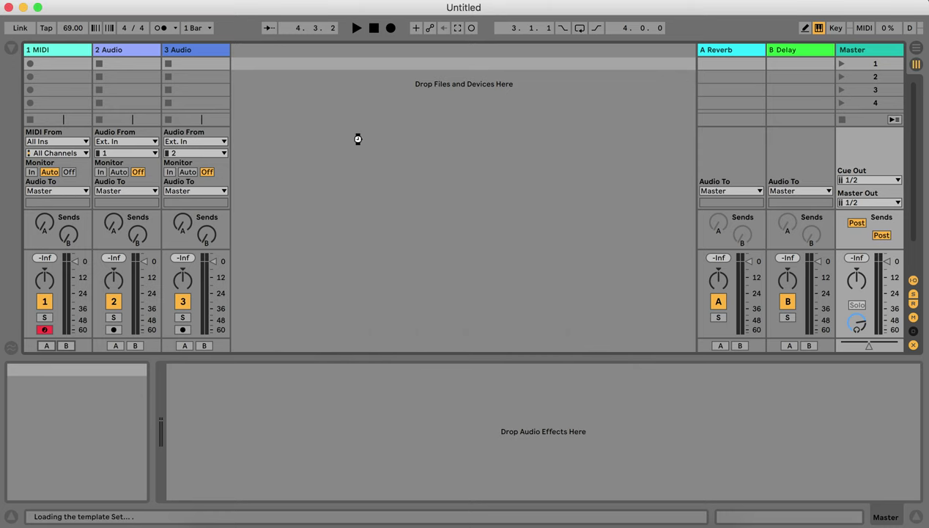
# - Place the virtual keyboard above track 1's crossfade buttons and turn knob one to test scrolling through the A/B assignments
pyautogui.press('super+Tab')
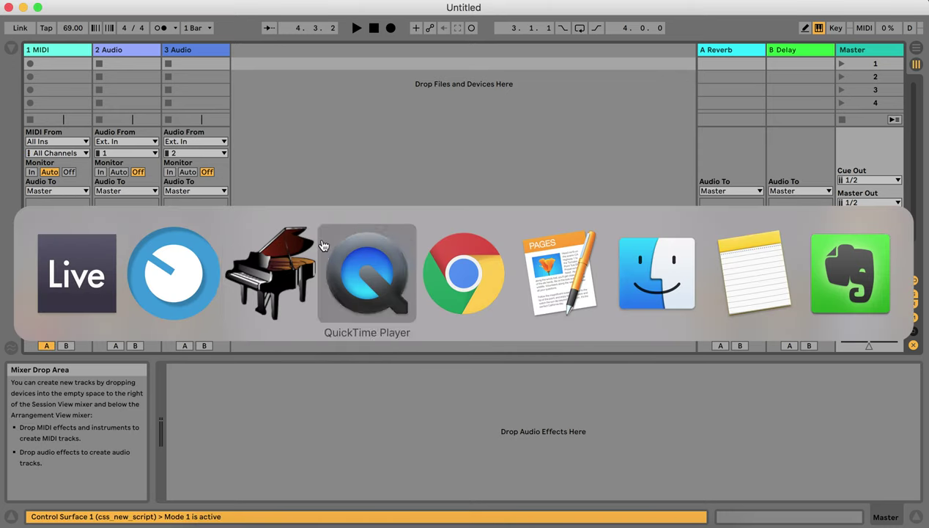
pyautogui.click(271, 273)
pyautogui.moveTo(290, 62); pyautogui.dragTo(115, 129)
pyautogui.moveTo(105, 217); pyautogui.dragTo(121, 231)
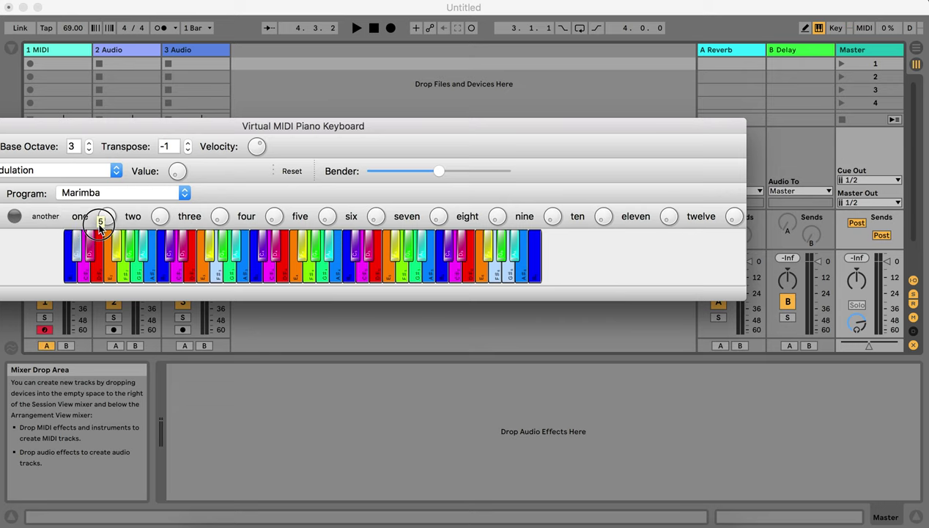
pyautogui.moveTo(102, 218); pyautogui.dragTo(165, 257)
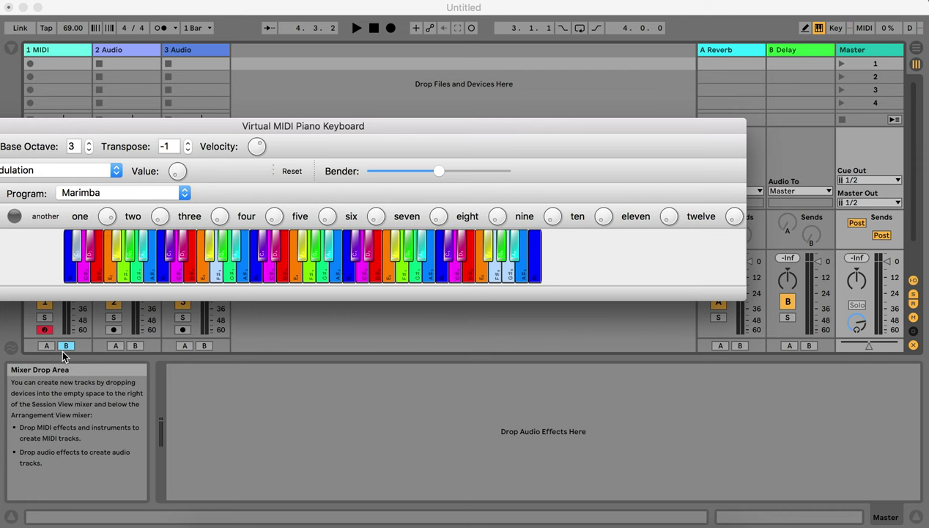
pyautogui.moveTo(196, 127); pyautogui.dragTo(525, 77)
# - Return to Control Surface Studio and set the A/B Crossfade Assign 1 mapping's controller input to Button 1
pyautogui.press('super+Tab')
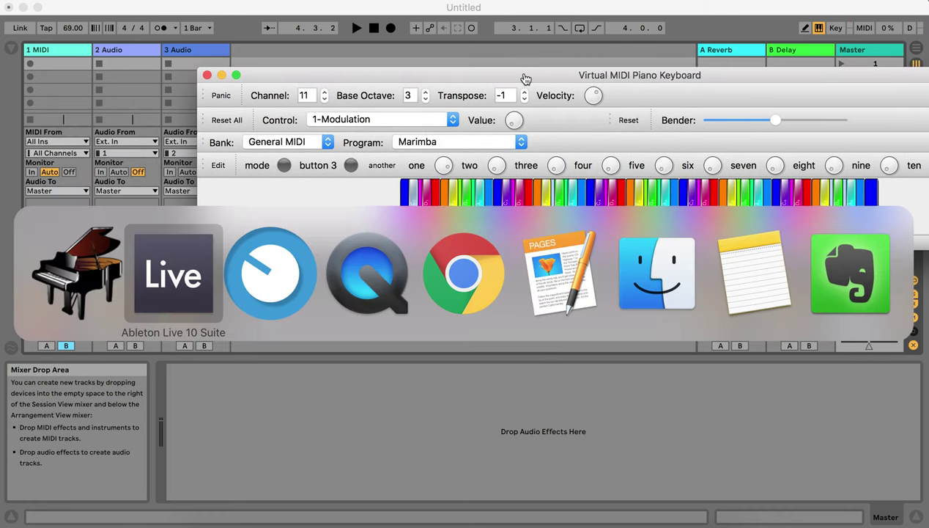
pyautogui.press('super+Tab')
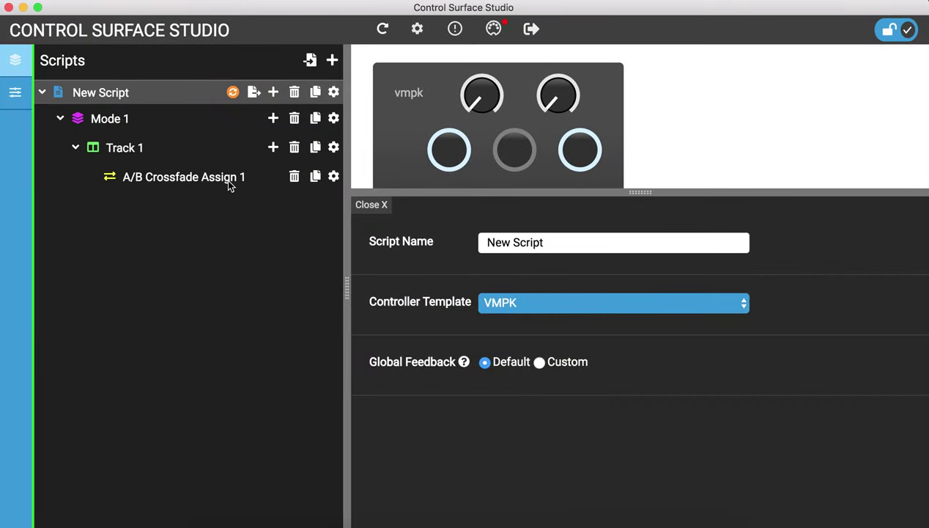
pyautogui.click(227, 183)
pyautogui.scroll(-3, 626, 285)
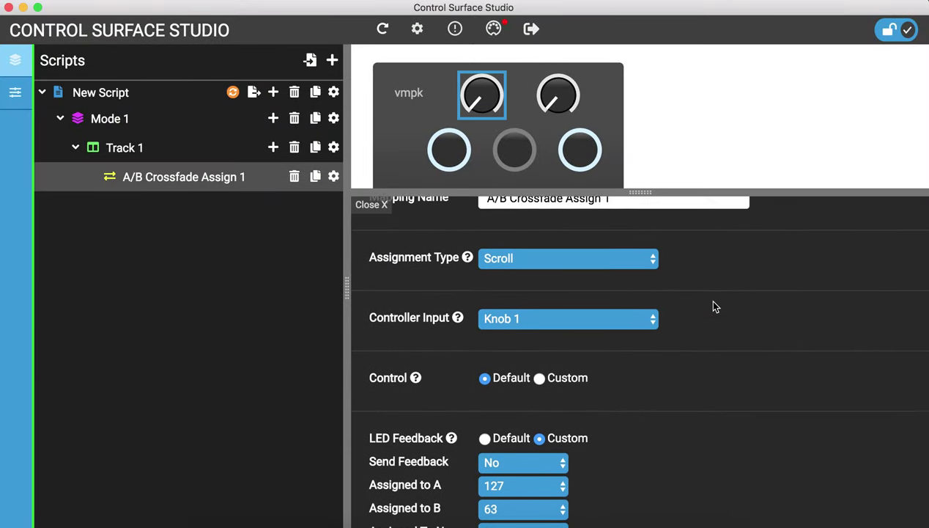
pyautogui.scroll(1, 717, 306)
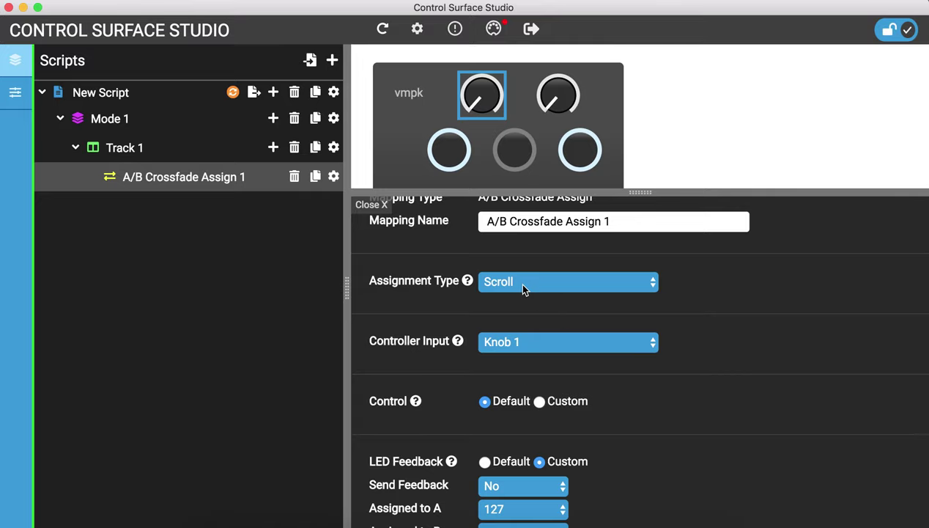
pyautogui.click(535, 339)
pyautogui.click(535, 352)
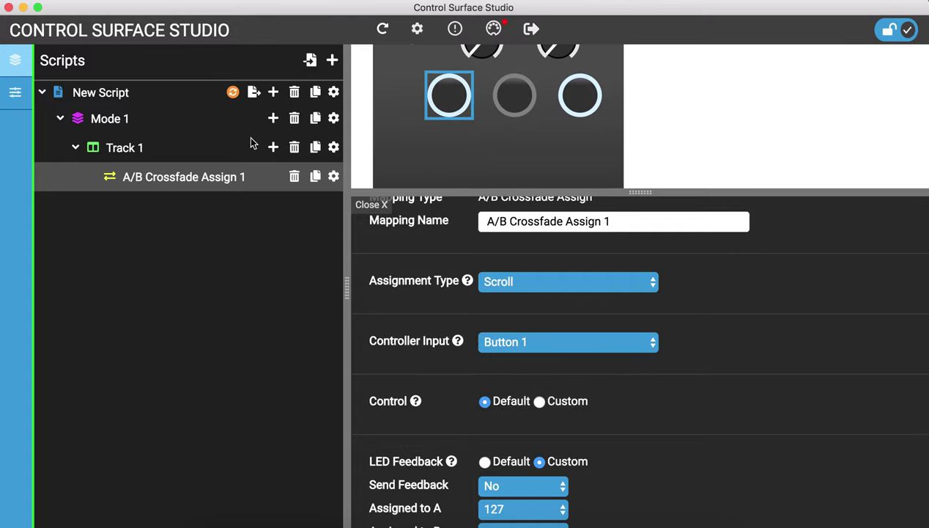
# - Install the script with the Button 1 mapping and load a new Live set without saving the Untitled one
pyautogui.click(233, 92)
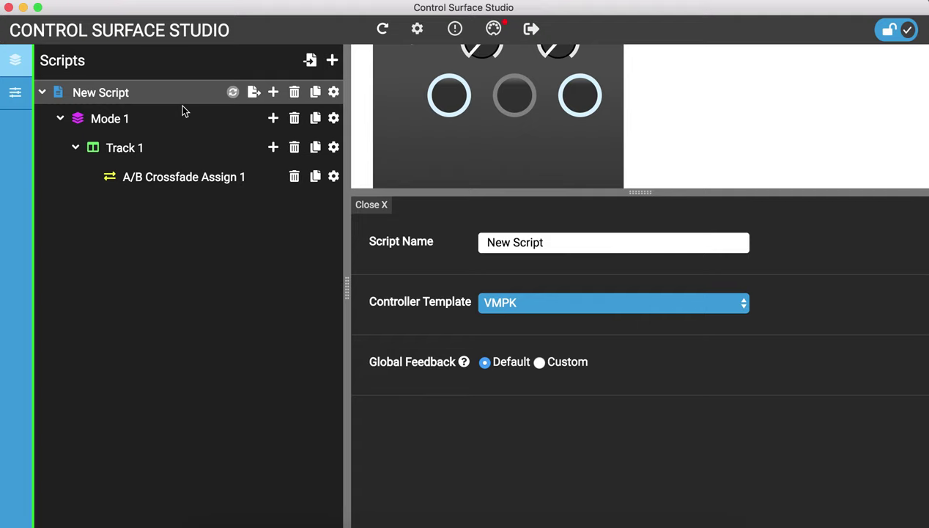
pyautogui.press('super+Tab')
pyautogui.press('super+Tab')
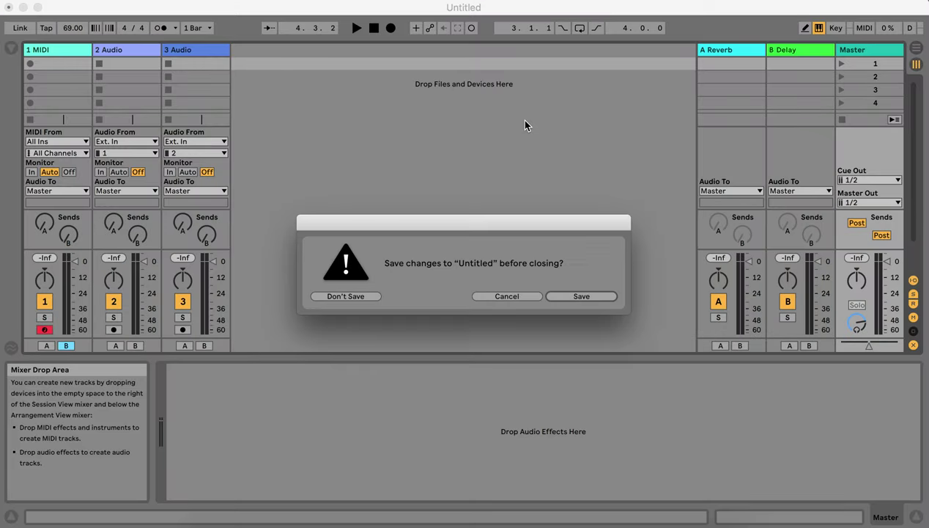
pyautogui.click(345, 296)
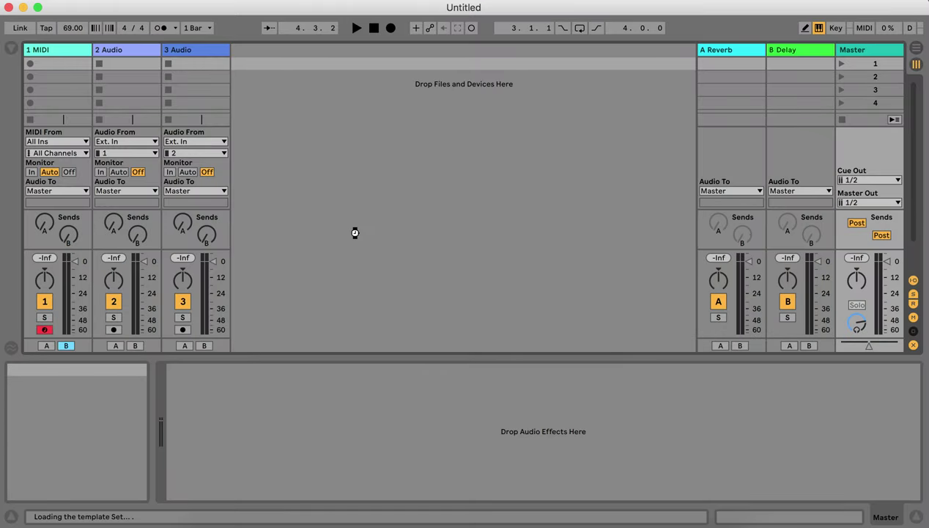
# - Place the virtual keyboard over the Live set and trigger its mode button repeatedly to test track 1's crossfade assignment
pyautogui.press('super+Tab')
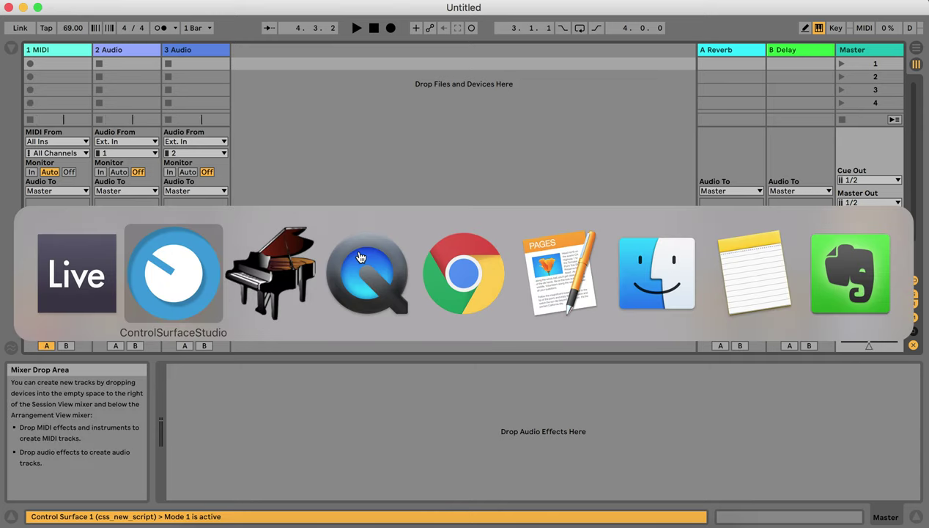
pyautogui.press('super+Tab')
pyautogui.moveTo(288, 77); pyautogui.dragTo(111, 144)
pyautogui.click(109, 228)
pyautogui.click(109, 228)
pyautogui.click(109, 228)
pyautogui.click(108, 228)
pyautogui.click(109, 228)
pyautogui.click(108, 228)
pyautogui.click(108, 228)
pyautogui.click(108, 228)
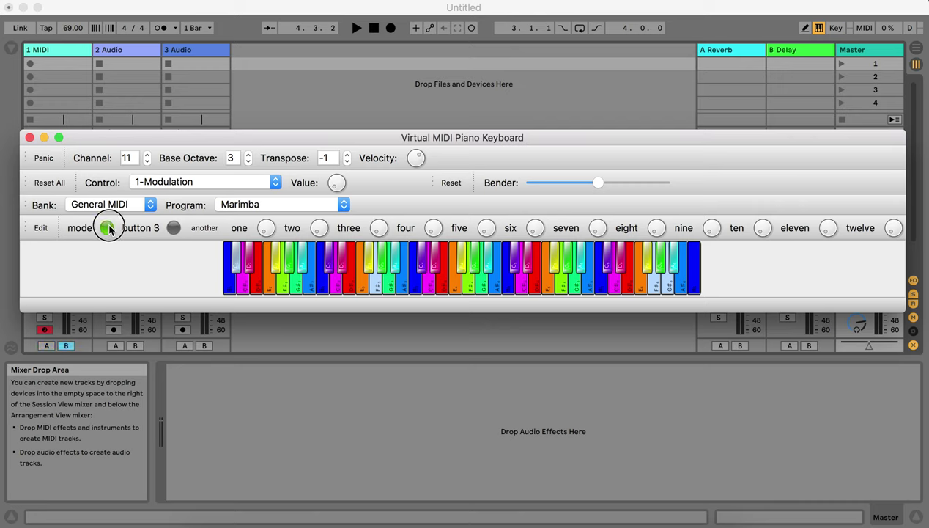
pyautogui.click(108, 228)
pyautogui.click(108, 227)
pyautogui.click(108, 228)
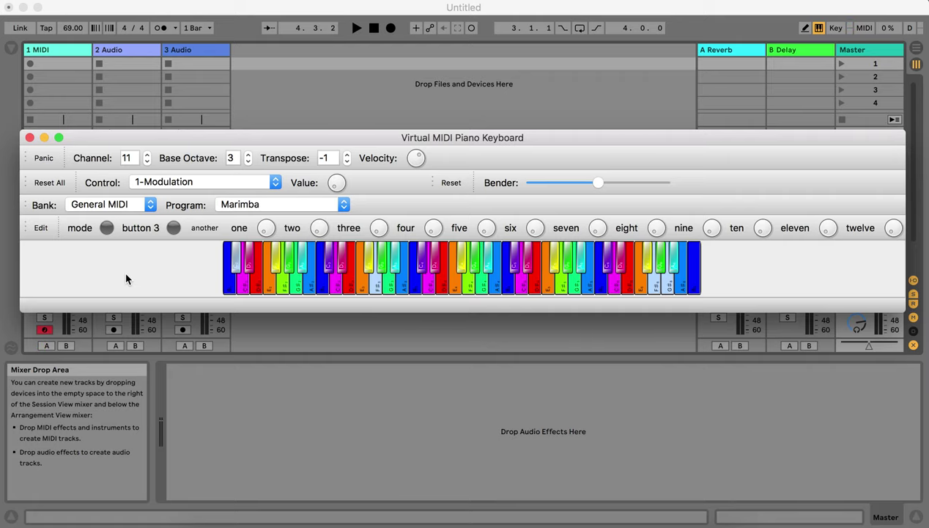
# - Switch to Control Surface Studio and review the A/B Crossfade Assign 1 mapping's assignment, input and feedback settings
pyautogui.press('super+Tab')
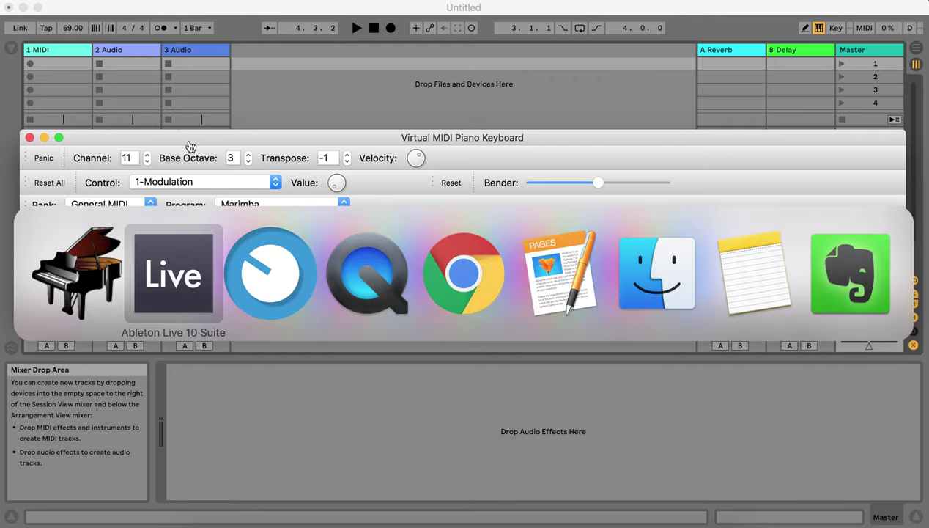
pyautogui.click(265, 273)
pyautogui.click(196, 179)
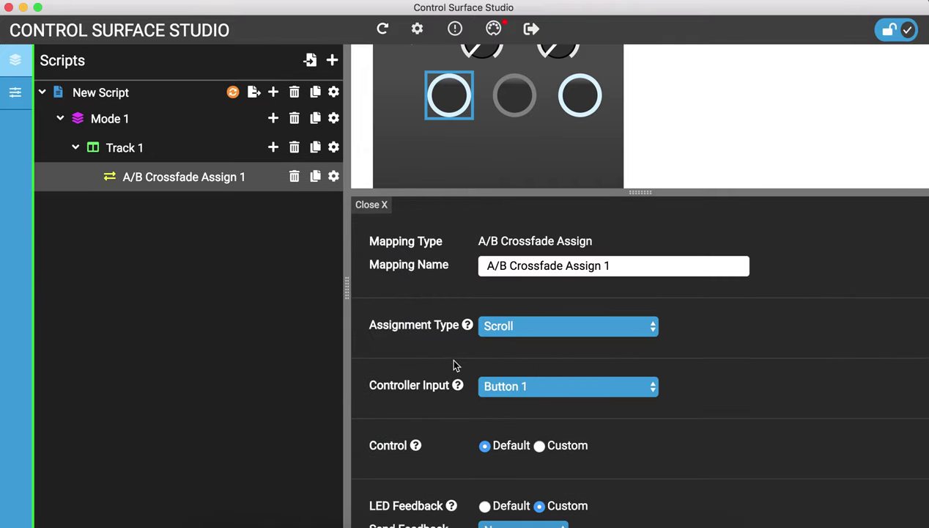
pyautogui.scroll(-1, 455, 410)
pyautogui.scroll(-1, 476, 419)
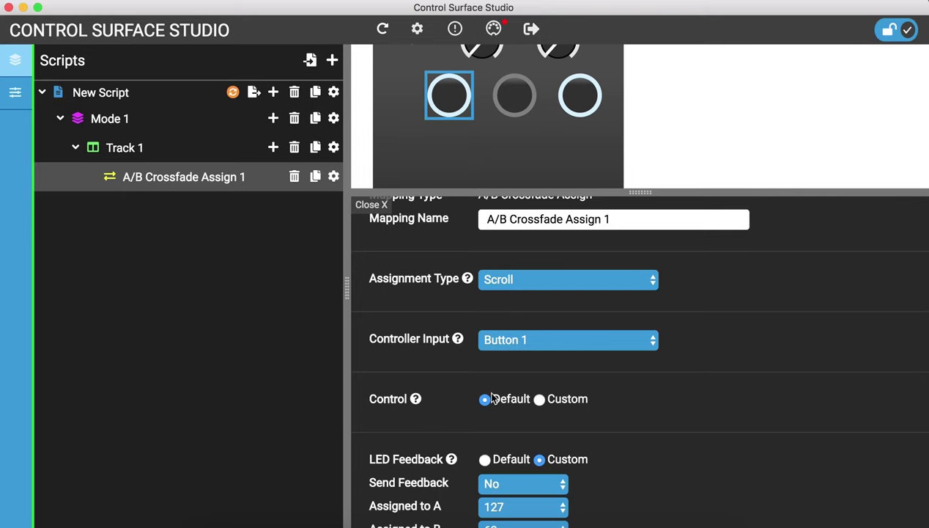
# - Return to the virtual keyboard over the Live set and test track 1's crossfade assignment with its mode button again
pyautogui.press('super+Tab')
pyautogui.press('super+Tab')
pyautogui.press('super+Tab')
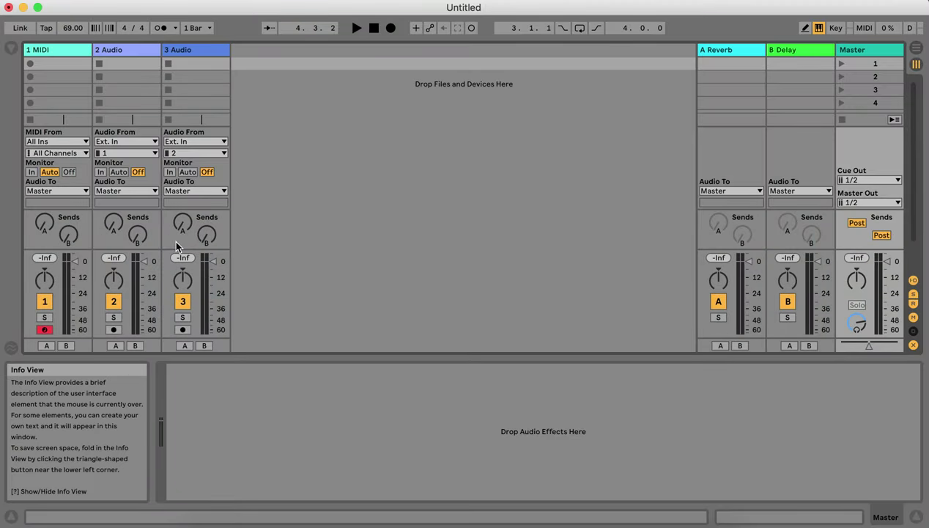
pyautogui.press('super+Tab')
pyautogui.click(158, 271)
pyautogui.click(108, 229)
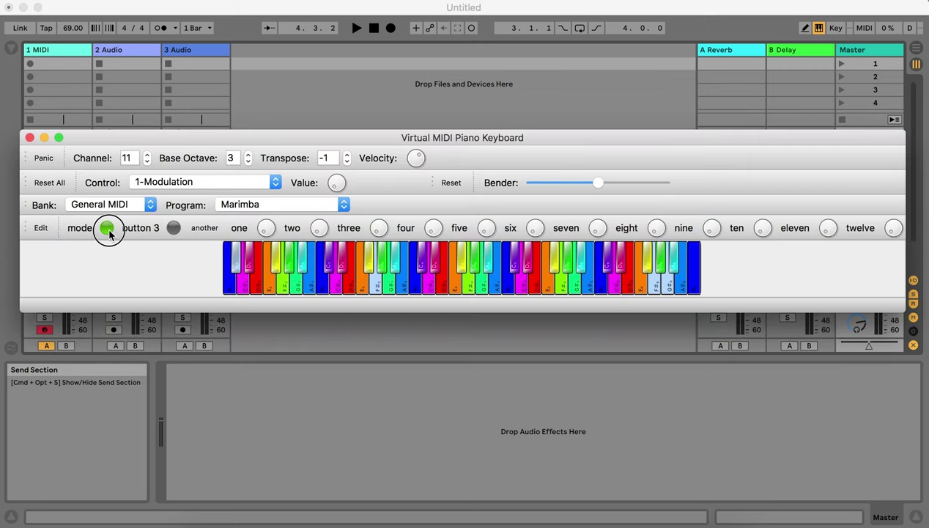
# - Switch to Control Surface Studio to review the A/B Crossfade Assign 1 control settings, and return to Live to check the tracks' crossfade assignments
pyautogui.press('super+Tab')
pyautogui.press('super+Tab')
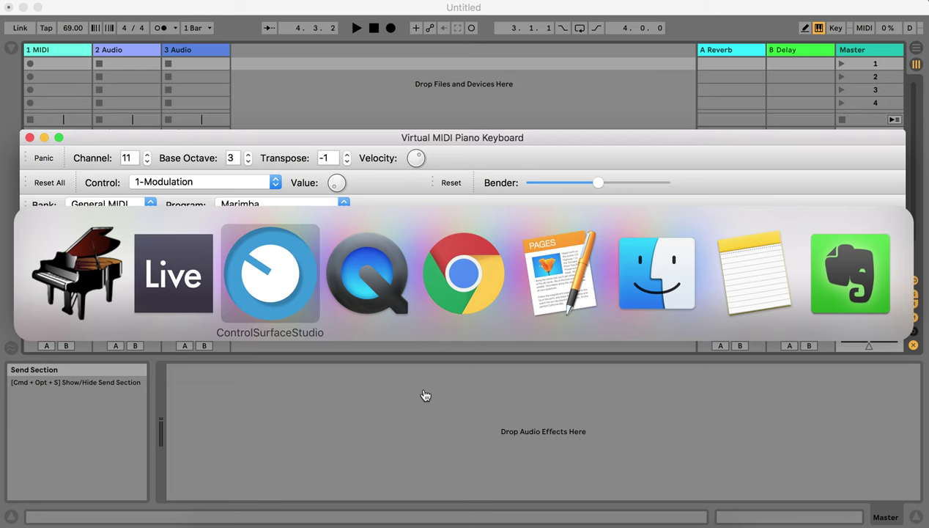
pyautogui.scroll(-1, 489, 411)
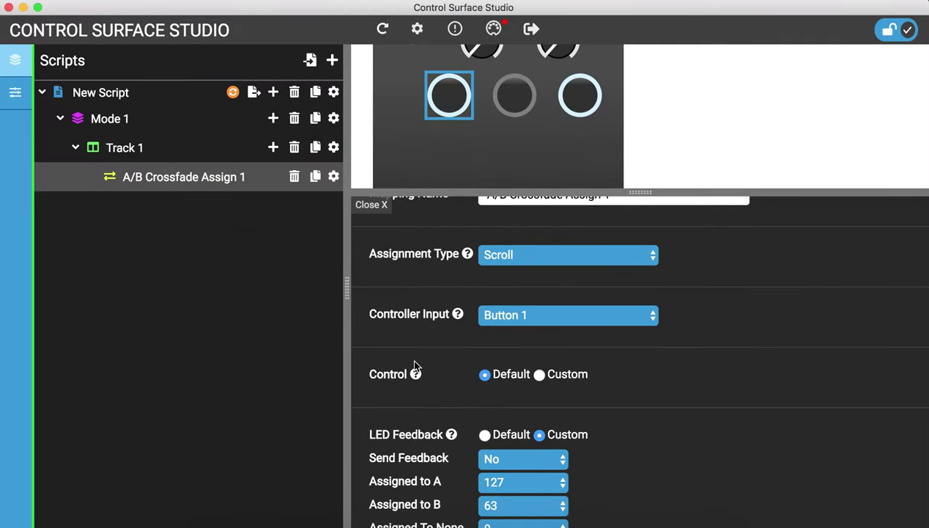
pyautogui.press('super+Tab')
pyautogui.press('Tab')
pyautogui.press('Tab')
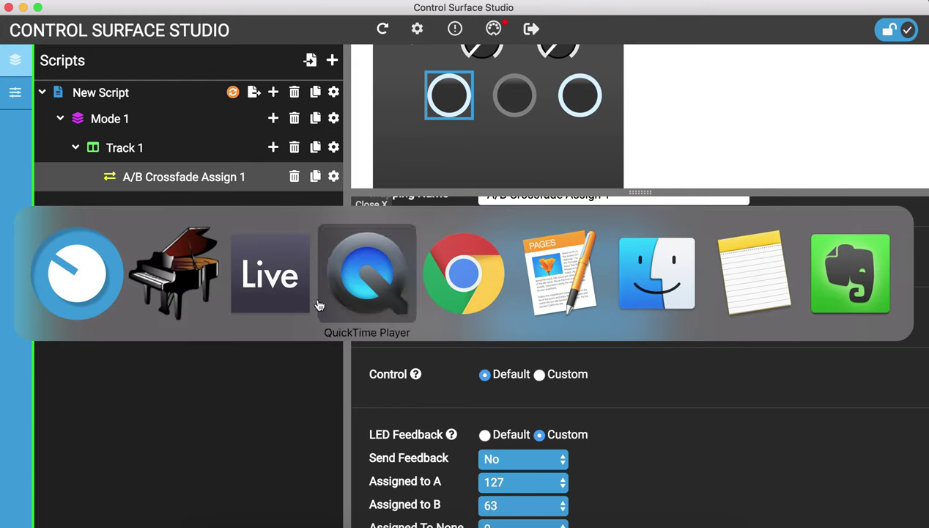
pyautogui.press('super+shift+Tab')
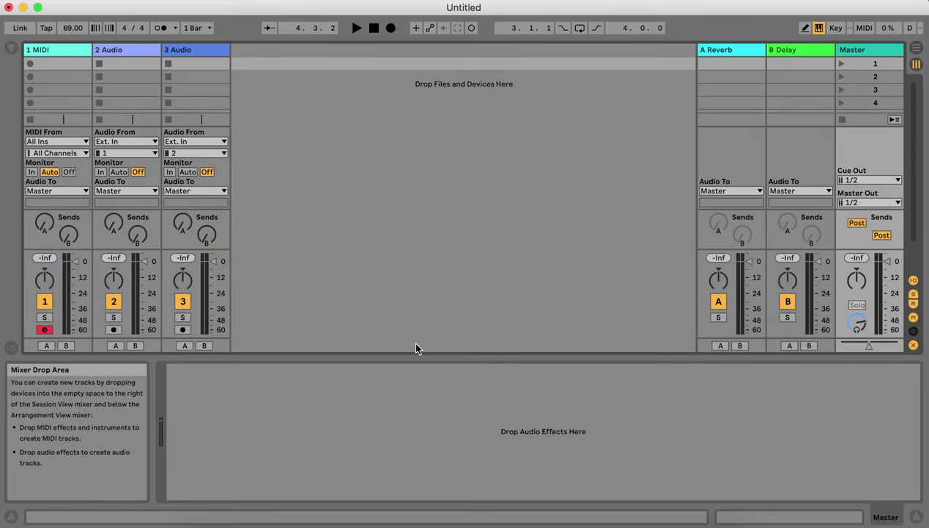
# - In Control Surface Studio, give the A/B Crossfade Assign 1 mapping a custom Increment control with the Toggle switch type
pyautogui.press('super+Tab')
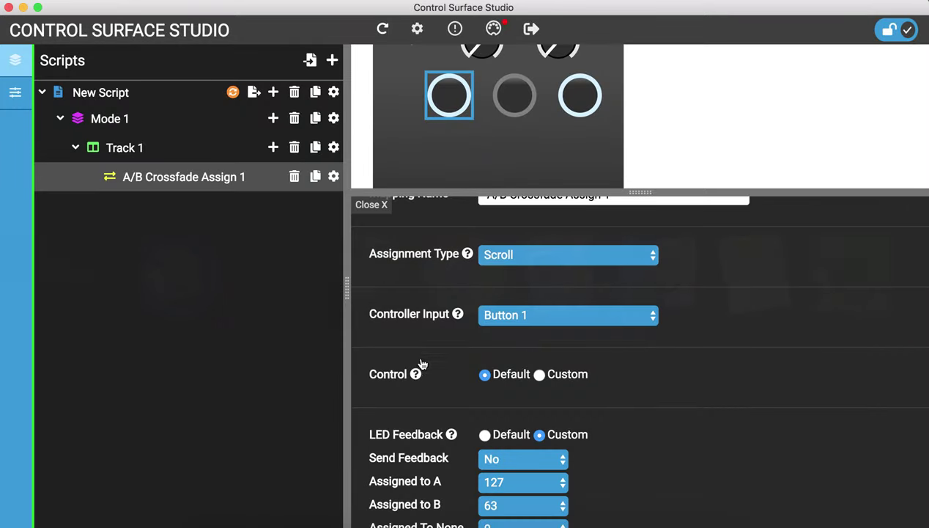
pyautogui.click(540, 374)
pyautogui.scroll(-2, 623, 389)
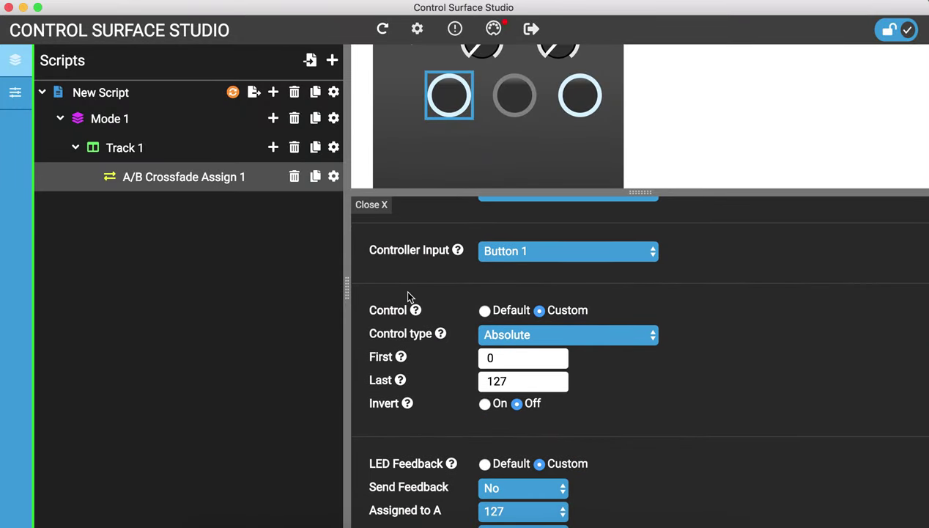
pyautogui.click(517, 327)
pyautogui.press('Escape')
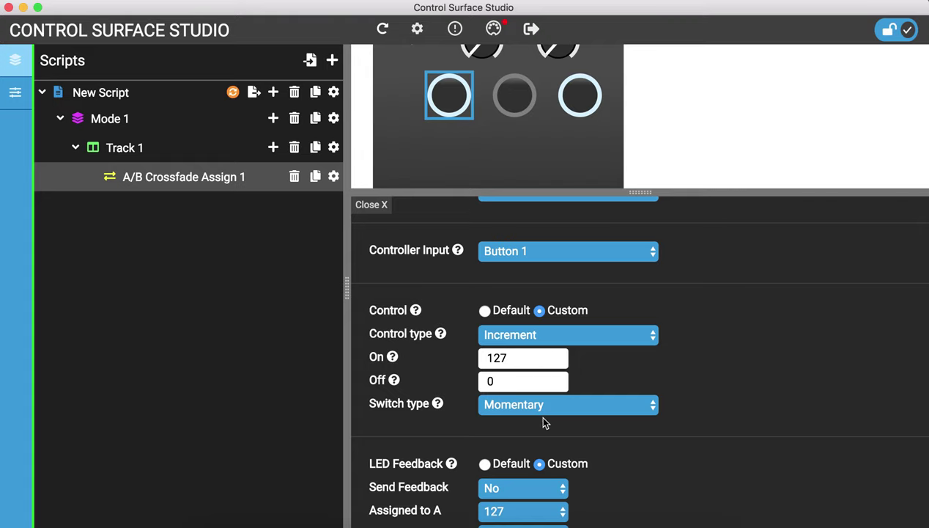
pyautogui.click(524, 404)
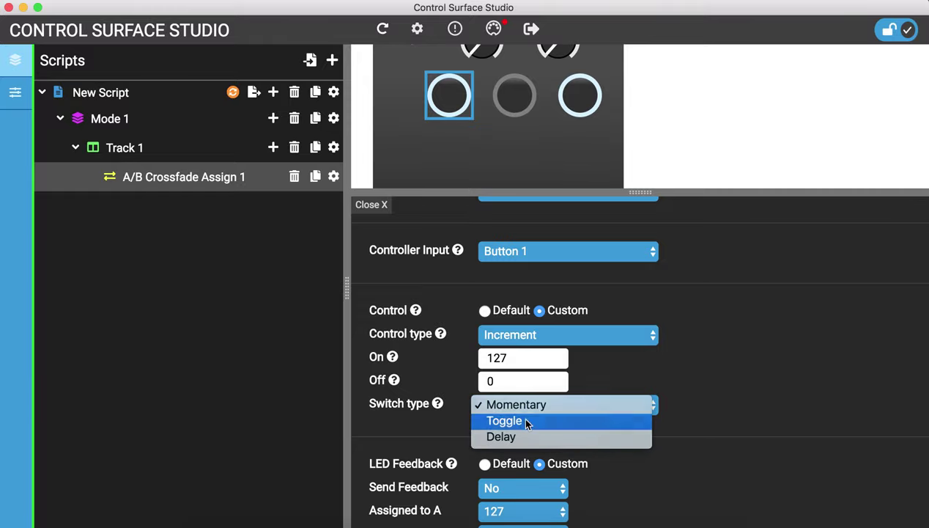
pyautogui.click(525, 420)
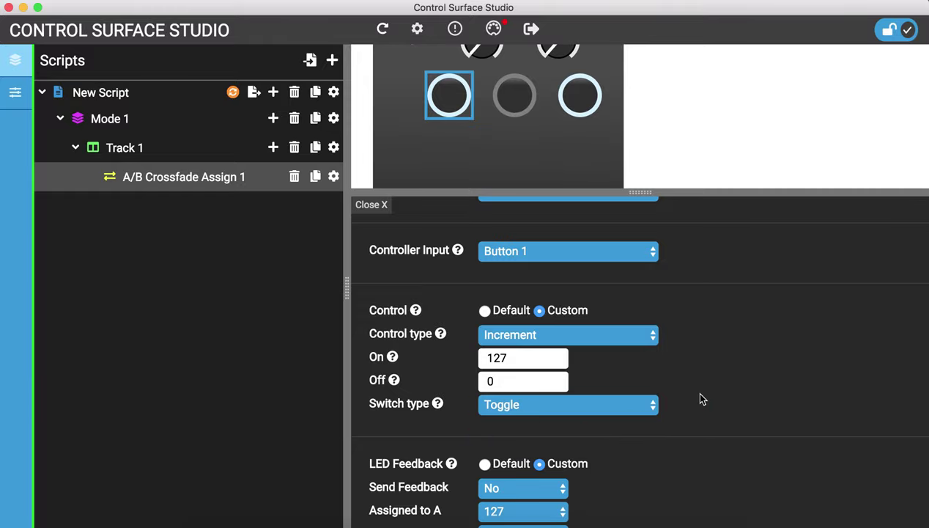
# - Install New Script with the Increment control and load a new Live set without saving the Untitled one
pyautogui.click(231, 94)
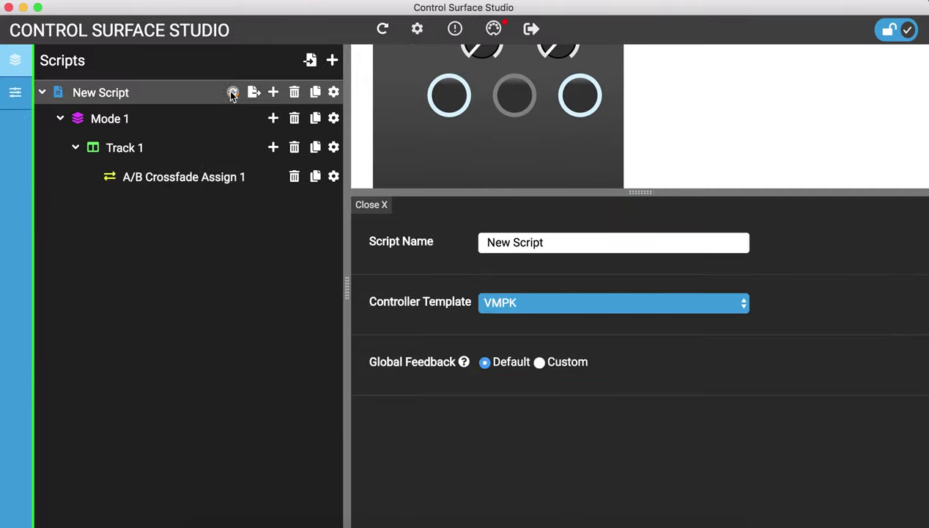
pyautogui.press('super+Tab')
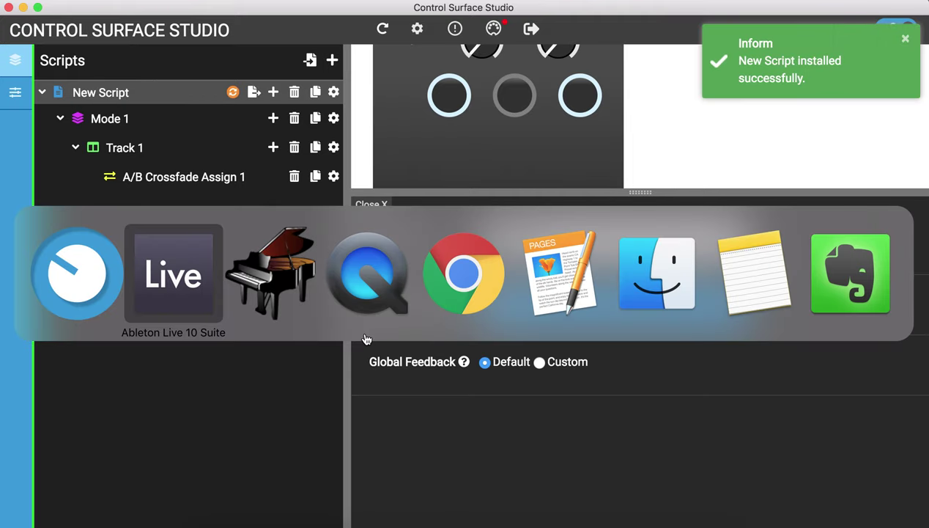
pyautogui.press('super+n')
pyautogui.press('super+d')
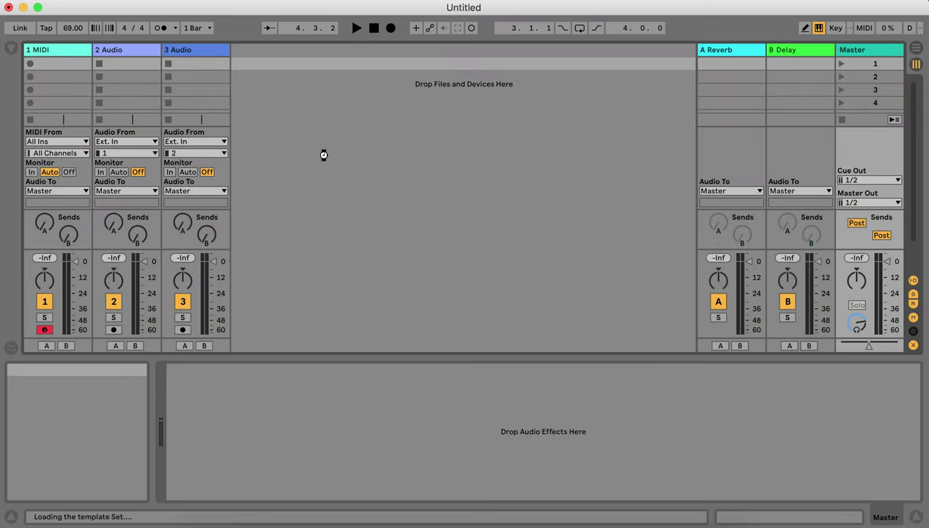
# - Switch to the virtual keyboard and trigger its mode button repeatedly to increment track 1's crossfade assignment
pyautogui.press('super+Tab')
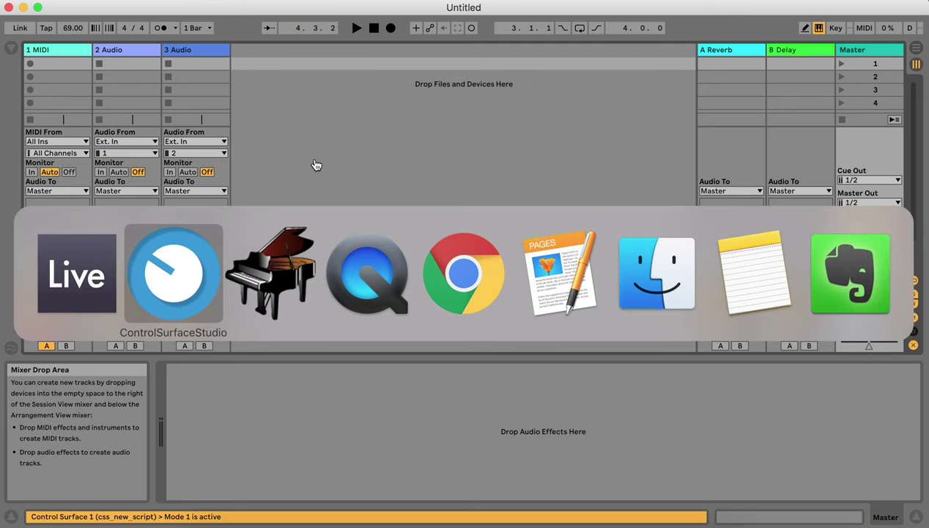
pyautogui.press('super+Tab')
pyautogui.click(107, 228)
pyautogui.click(107, 228)
pyautogui.click(107, 228)
pyautogui.click(107, 227)
pyautogui.click(107, 228)
pyautogui.click(107, 228)
pyautogui.click(107, 228)
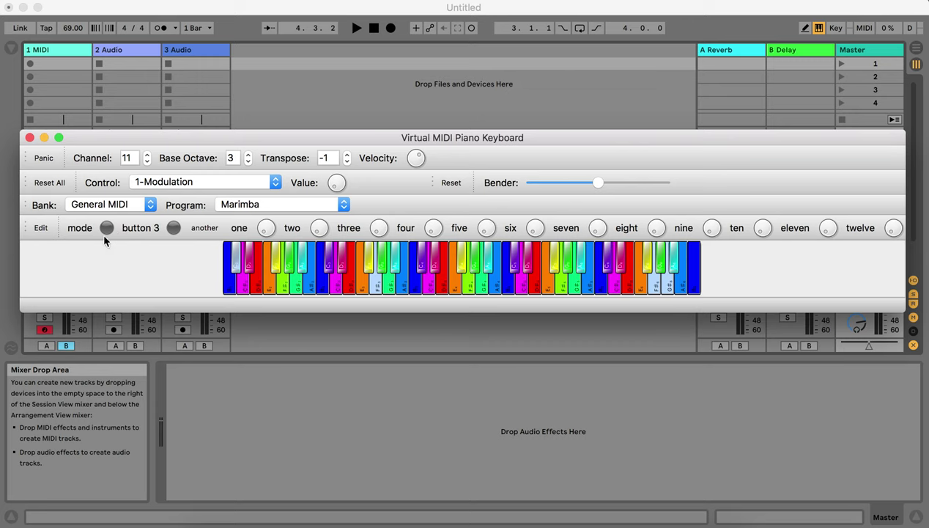
# - Assign track 1 to crossfade A in Live and advance the assignment with the virtual keyboard's mode button
pyautogui.click(73, 322)
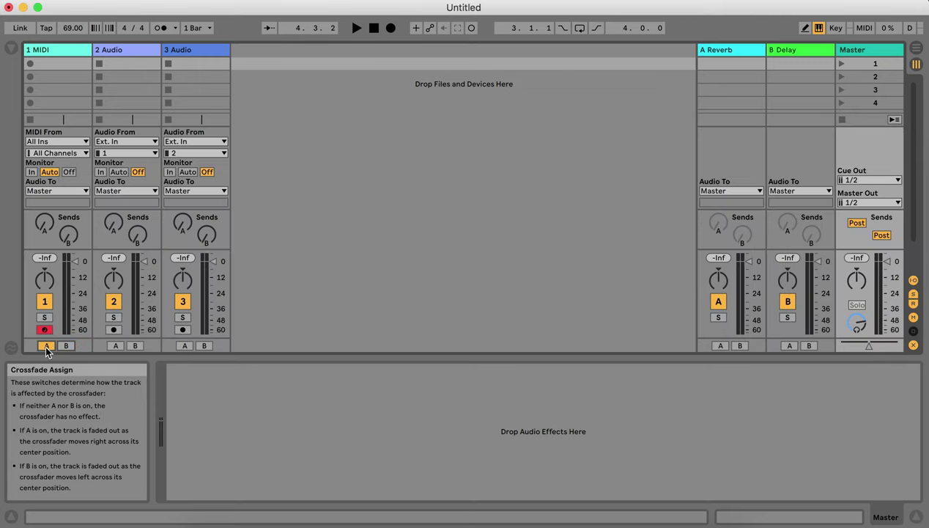
pyautogui.press('super+Tab')
pyautogui.click(107, 228)
pyautogui.click(107, 228)
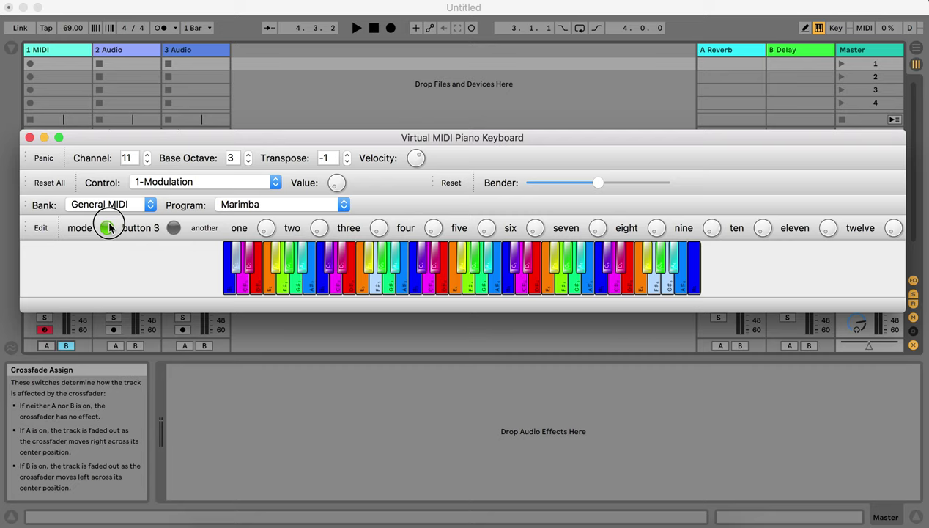
# - In Control Surface Studio, change the A/B Crossfade Assign 1 mapping's control type to Decrement
pyautogui.press('super+Tab')
pyautogui.press('super+Tab')
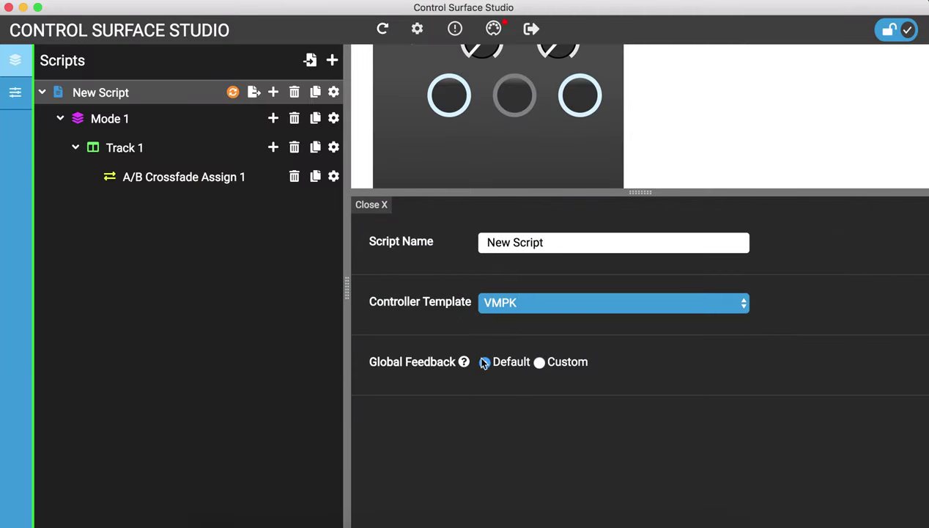
pyautogui.click(234, 178)
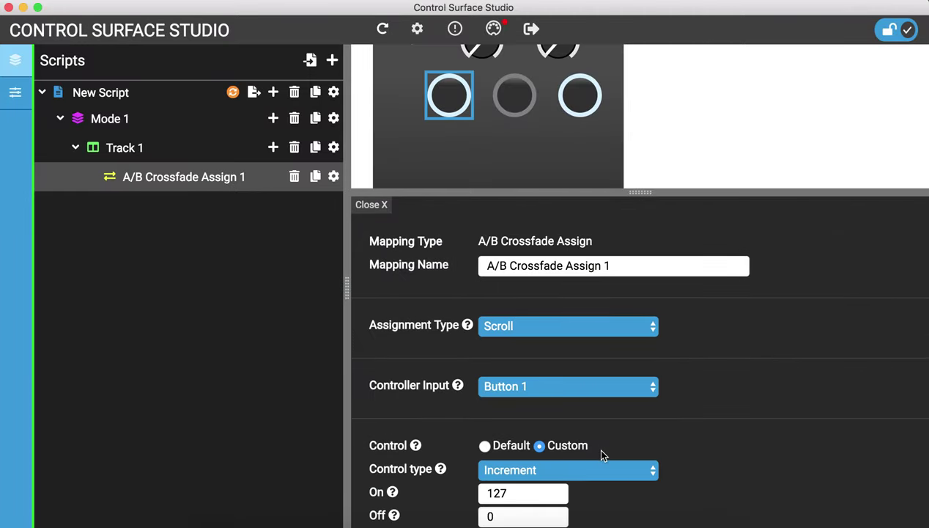
pyautogui.scroll(-2, 601, 454)
pyautogui.click(607, 423)
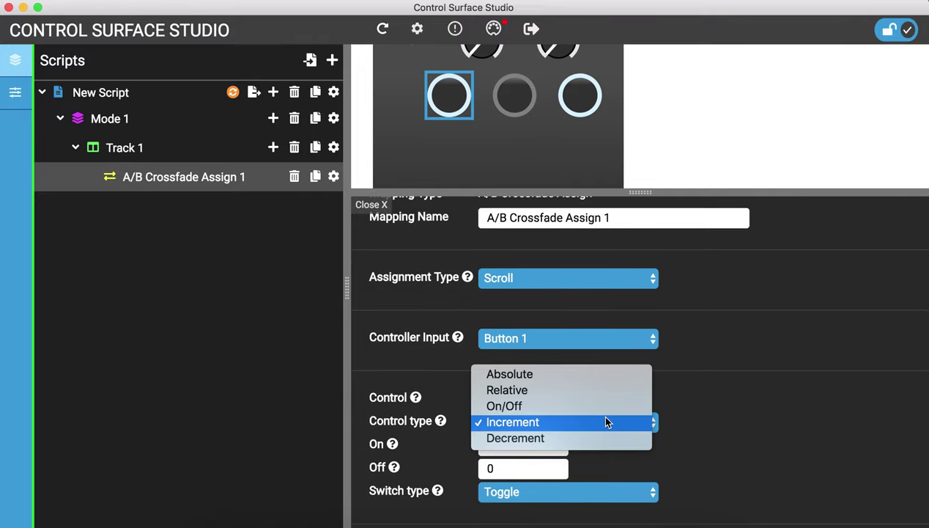
pyautogui.click(600, 437)
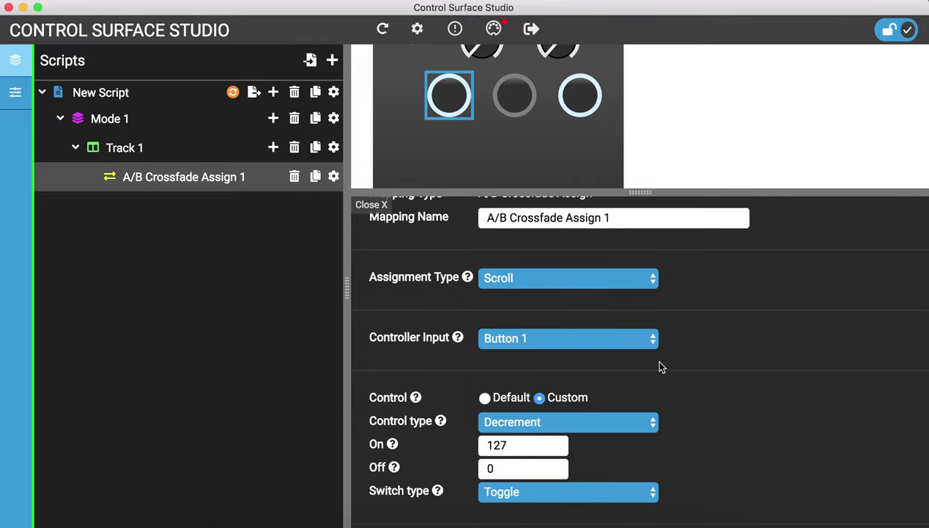
# - Switch to Live and step track 1's crossfade assignment from B to A by hand
pyautogui.press('super+Tab')
pyautogui.press('super+Tab')
pyautogui.press('super+Tab')
pyautogui.click(67, 346)
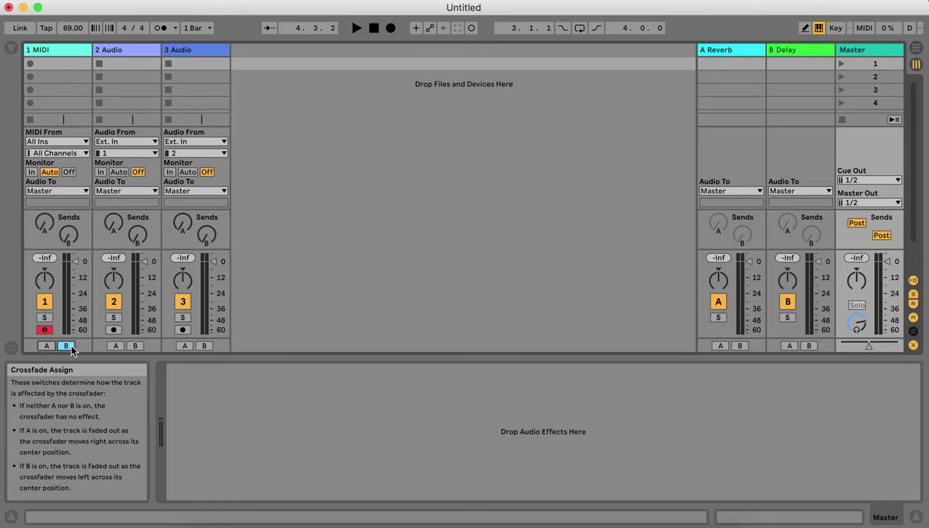
pyautogui.click(46, 345)
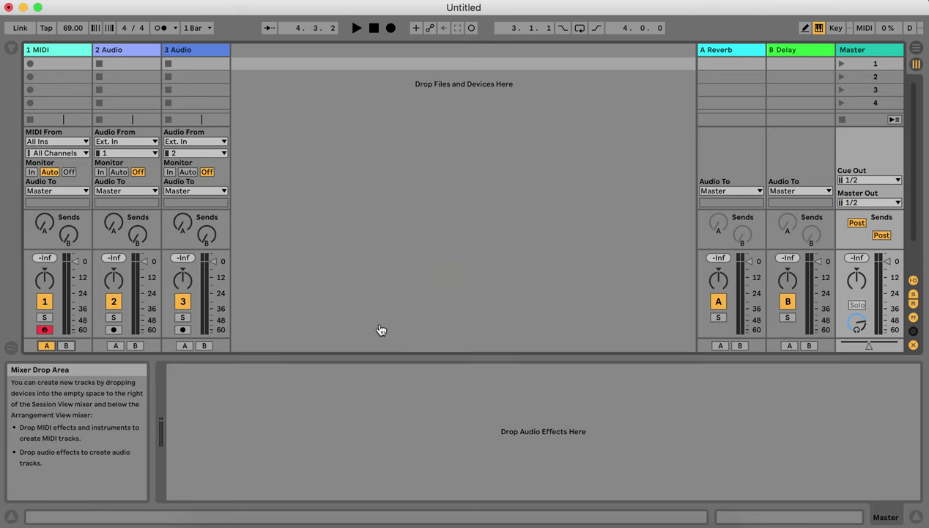
# - Return to Control Surface Studio, review the Decrement and LED feedback settings, and set the mapping's control back to Default
pyautogui.press('super+Tab')
pyautogui.scroll(-2, 649, 503)
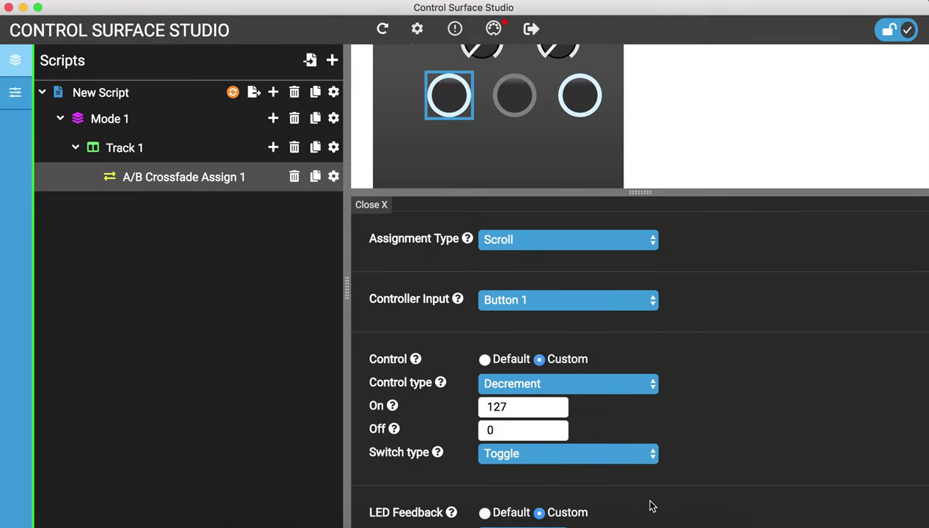
pyautogui.scroll(-2, 656, 484)
pyautogui.scroll(-1, 709, 389)
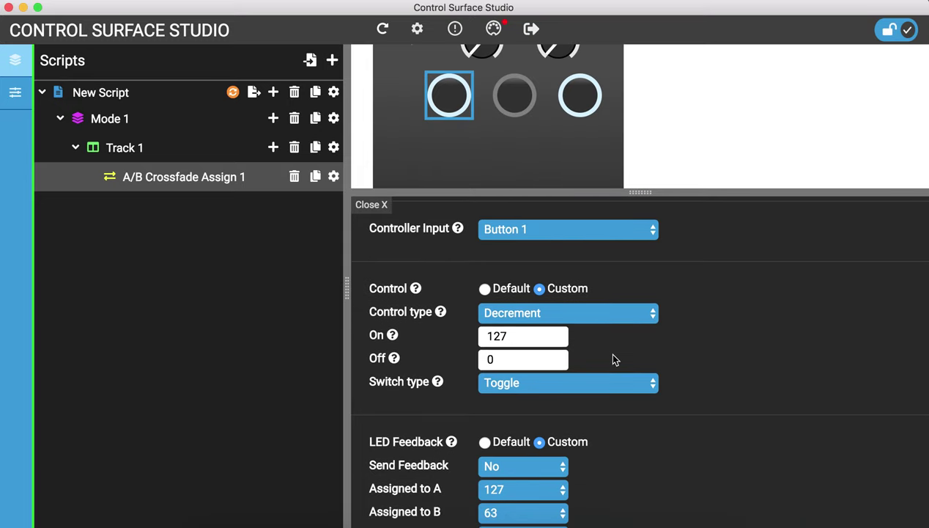
pyautogui.scroll(1, 614, 359)
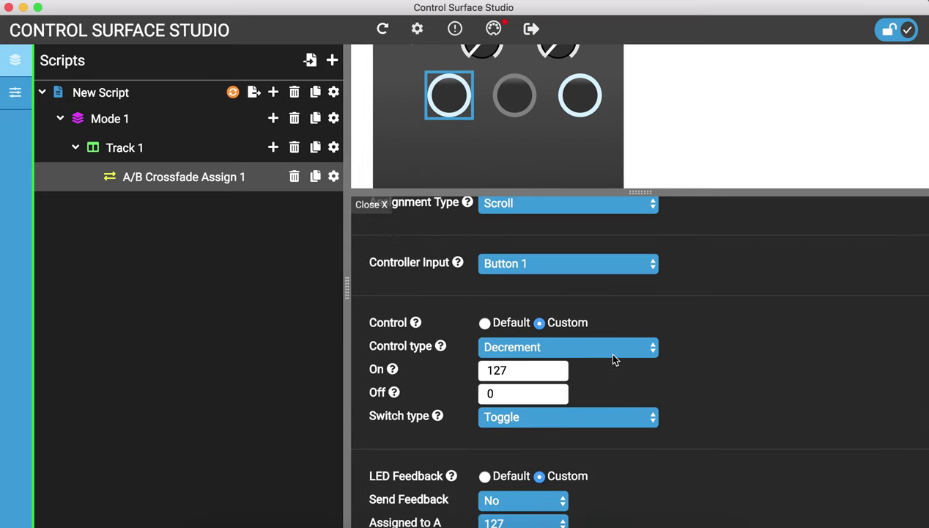
pyautogui.click(484, 323)
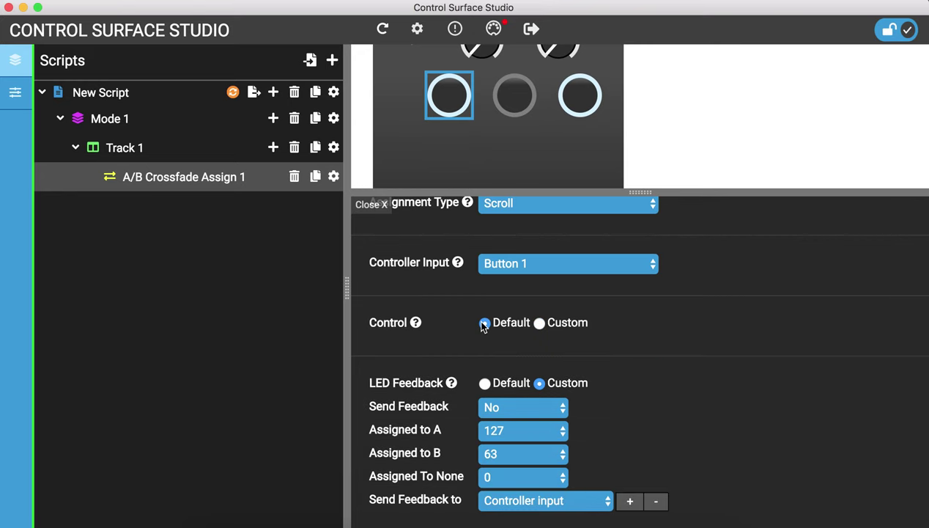
# - Consult the Pages outline for the next way to scroll through assignments and return to Control Surface Studio
pyautogui.press('super+Tab')
pyautogui.press('super+Tab')
pyautogui.press('super+Tab')
pyautogui.press('super+Tab')
pyautogui.press('super+Tab')
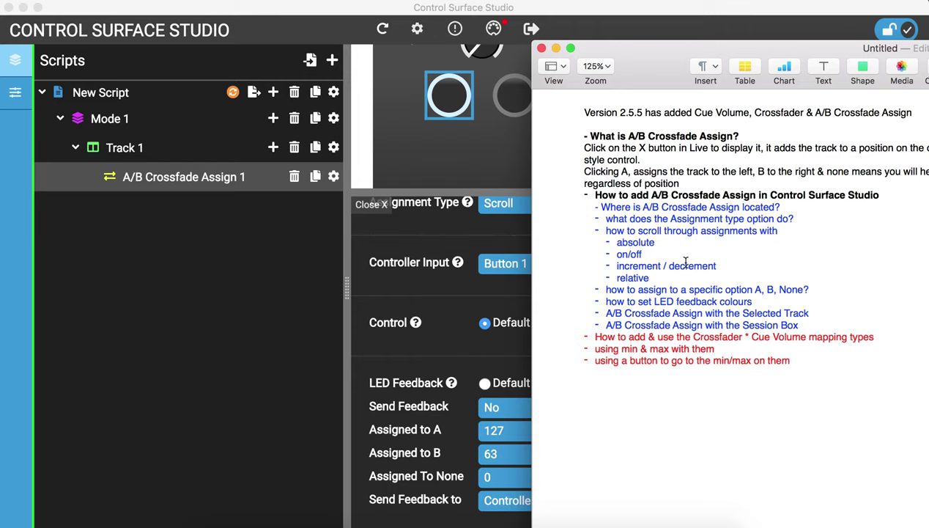
pyautogui.click(502, 357)
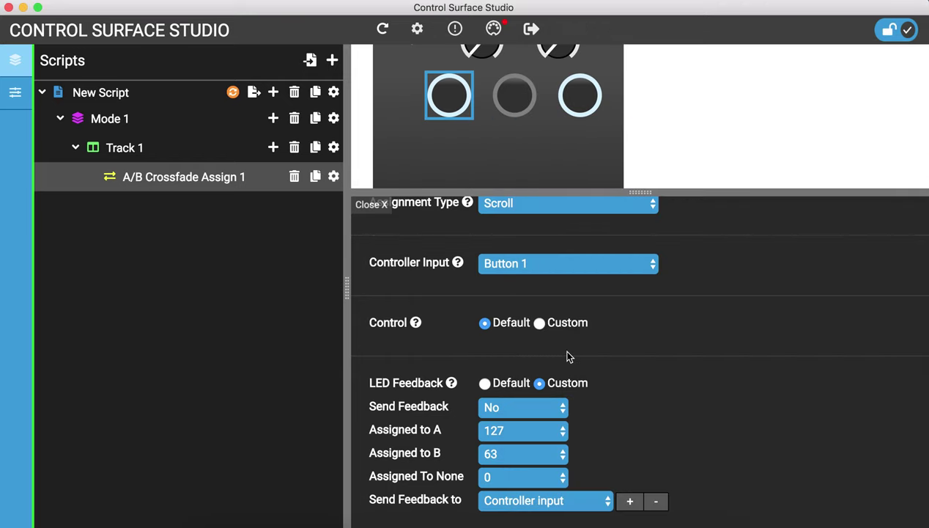
# - Set the A/B Crossfade Assign 1 mapping's LED feedback to Default and its custom control type to Relative
pyautogui.scroll(-1, 570, 357)
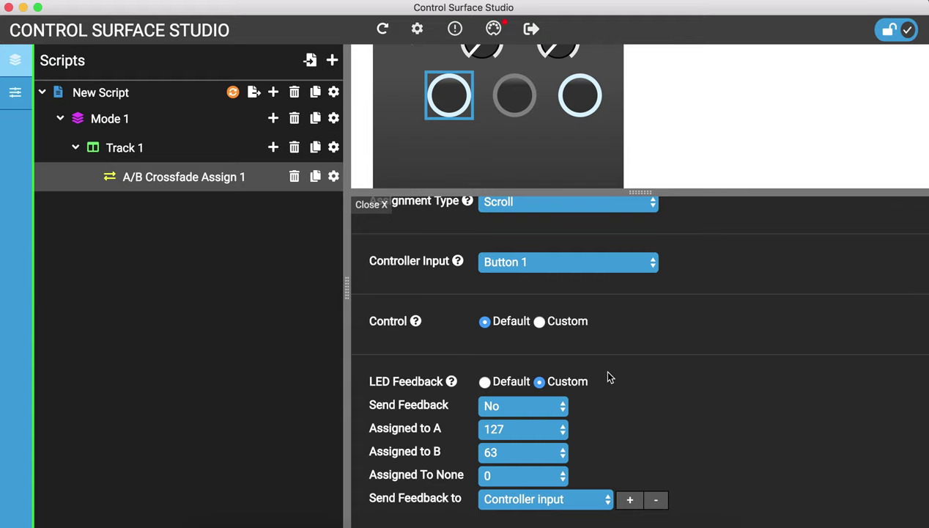
pyautogui.click(486, 382)
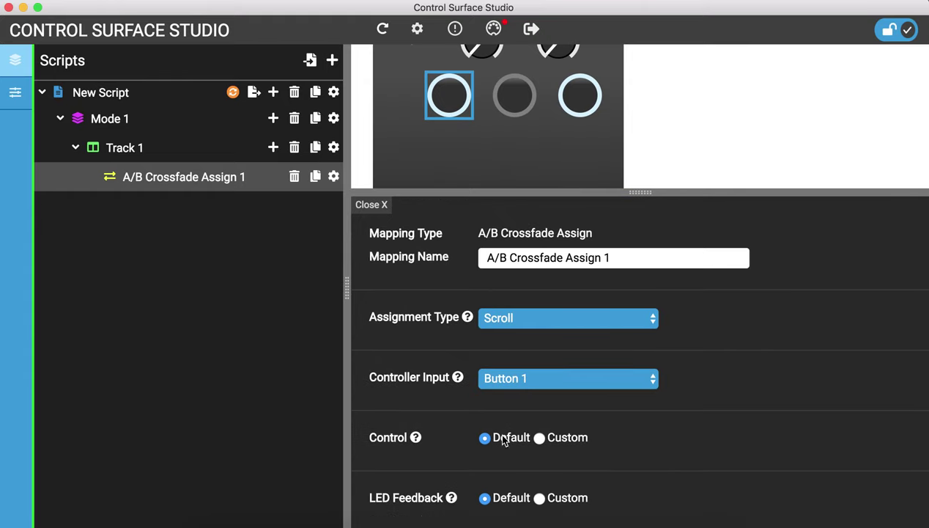
pyautogui.click(540, 437)
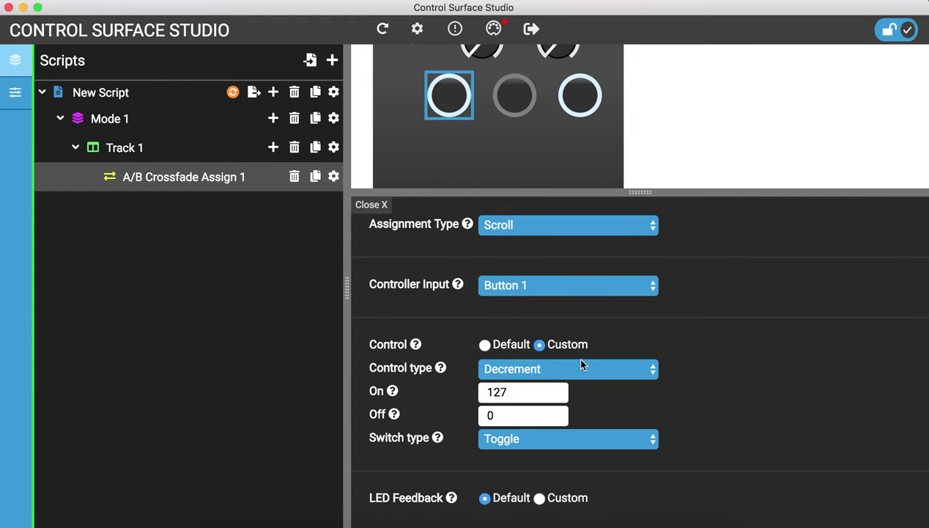
pyautogui.click(575, 367)
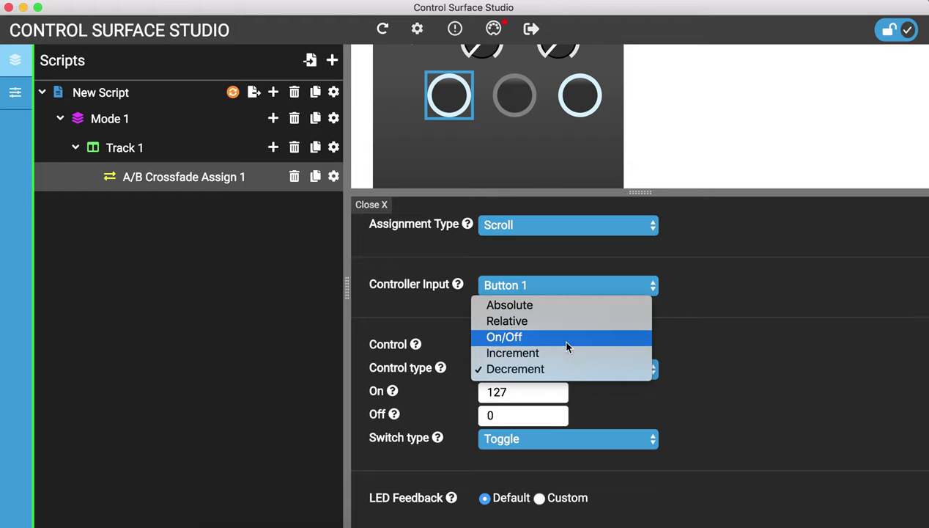
pyautogui.press('Escape')
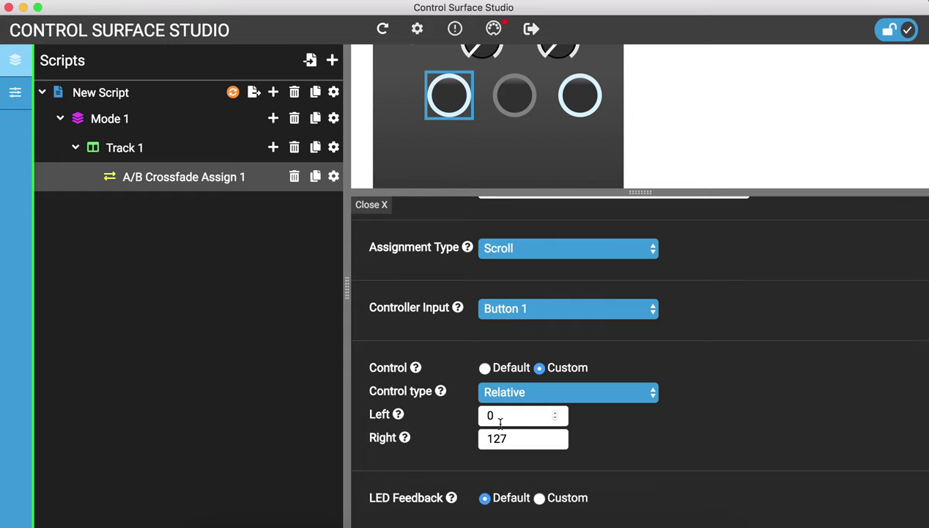
# - Switch to Virtual MIDI Piano Keyboard, turn knob one to demonstrate relative control movement, and return to Control Surface Studio
pyautogui.press('super+Tab')
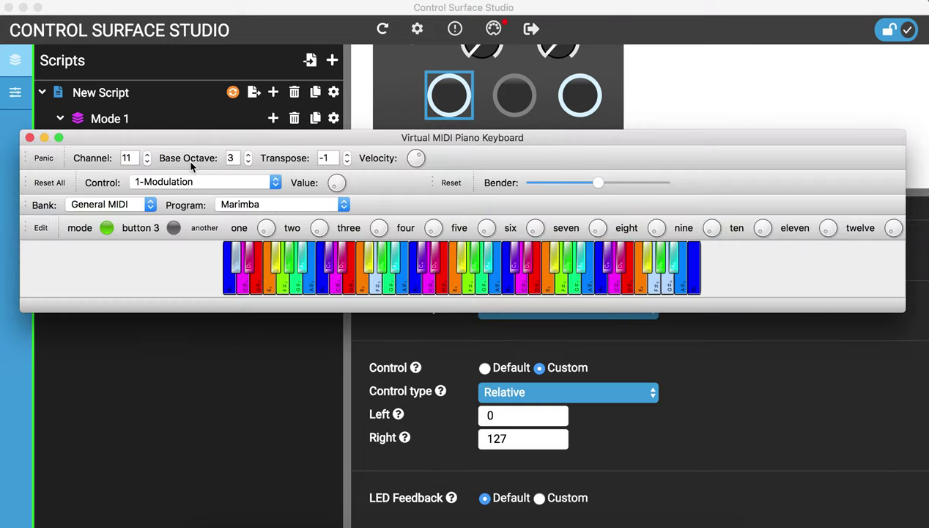
pyautogui.moveTo(300, 135); pyautogui.dragTo(642, 164)
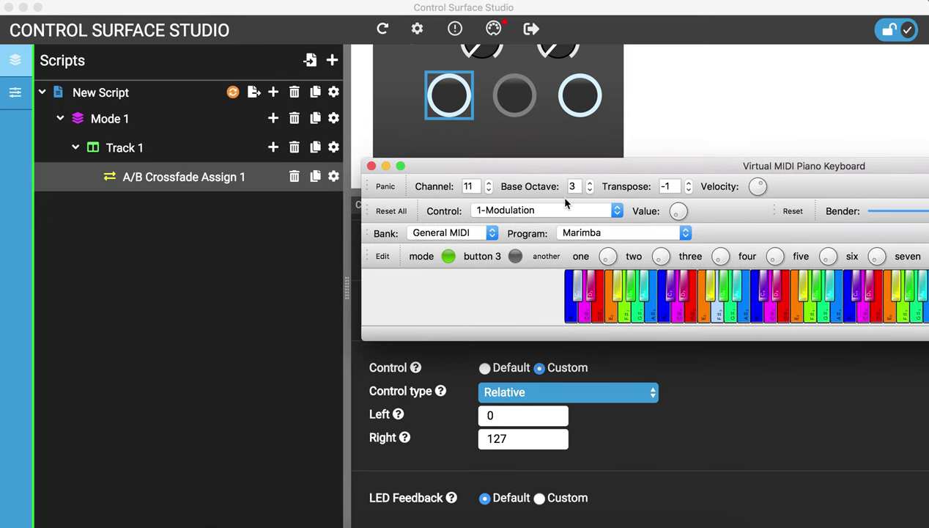
pyautogui.moveTo(604, 249); pyautogui.dragTo(623, 212)
pyautogui.moveTo(599, 251)
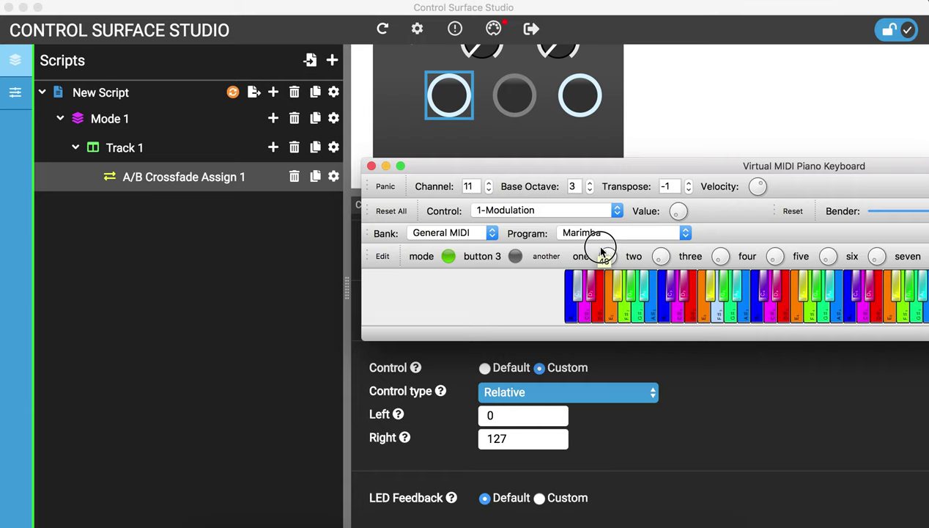
pyautogui.moveTo(600, 251); pyautogui.dragTo(651, 217)
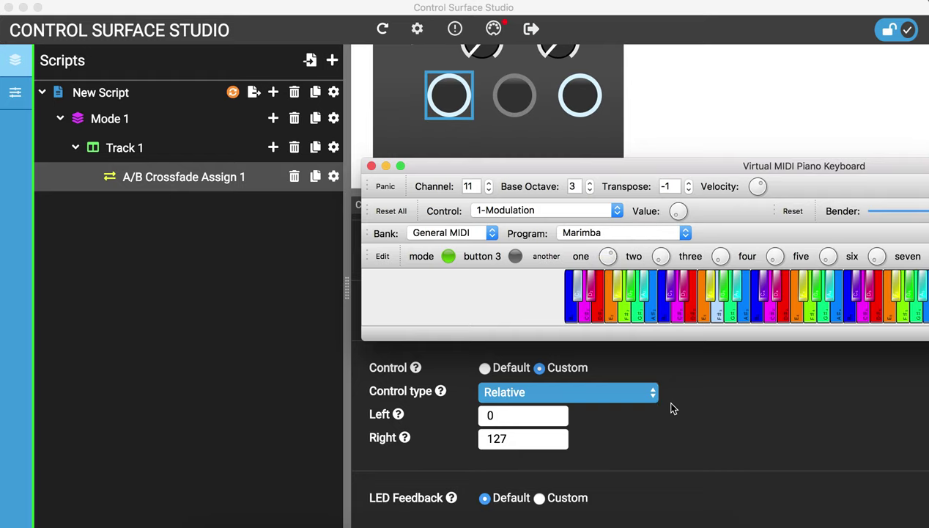
pyautogui.click(670, 415)
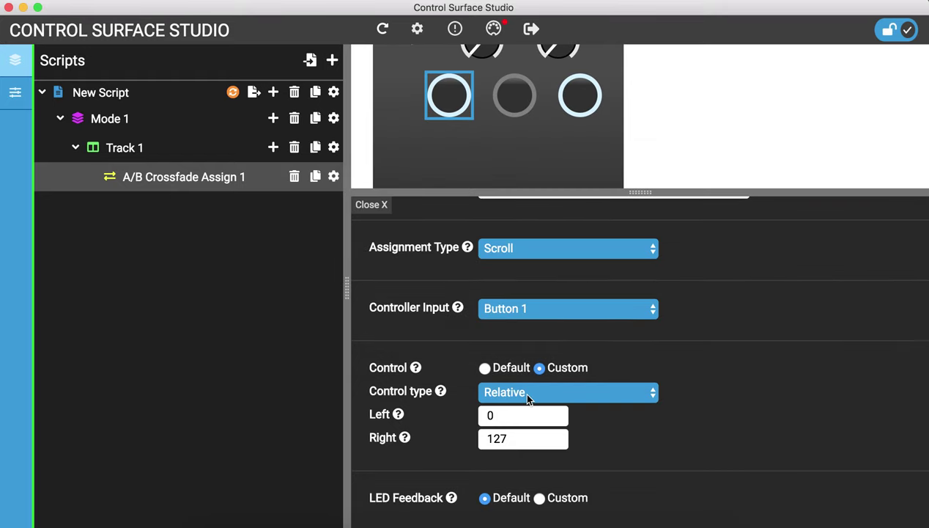
# - Consult the Pages outline for the next topic on A/B Crossfade Assign and return to Control Surface Studio
pyautogui.scroll(1, 432, 262)
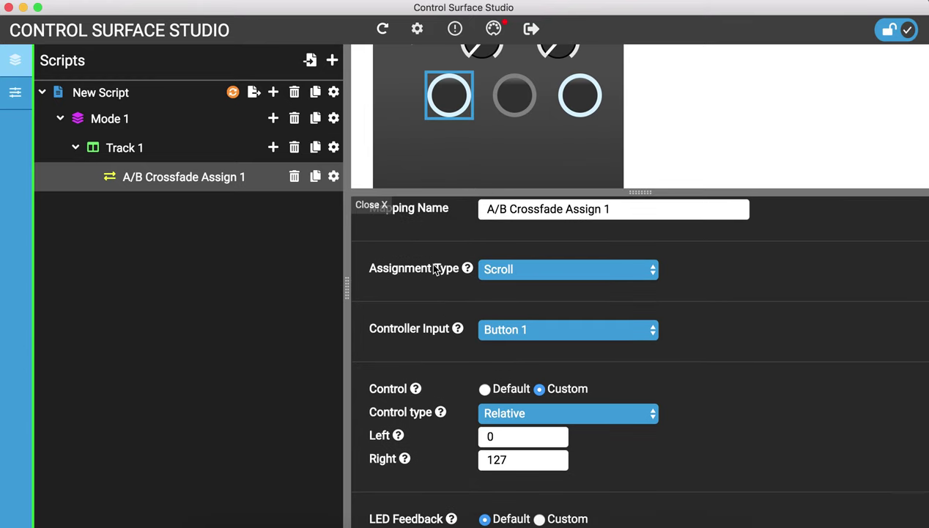
pyautogui.scroll(-1, 527, 366)
pyautogui.press('super+Tab')
pyautogui.press('super+Tab')
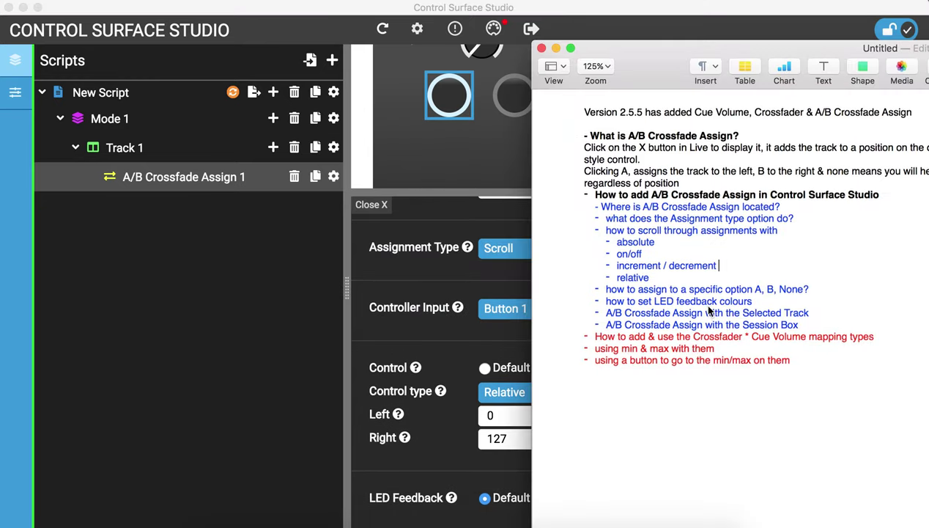
pyautogui.press('super+Tab')
# - Set the A/B Crossfade Assign 1 mapping's assignment type to Select A and its control to Default
pyautogui.scroll(2, 485, 296)
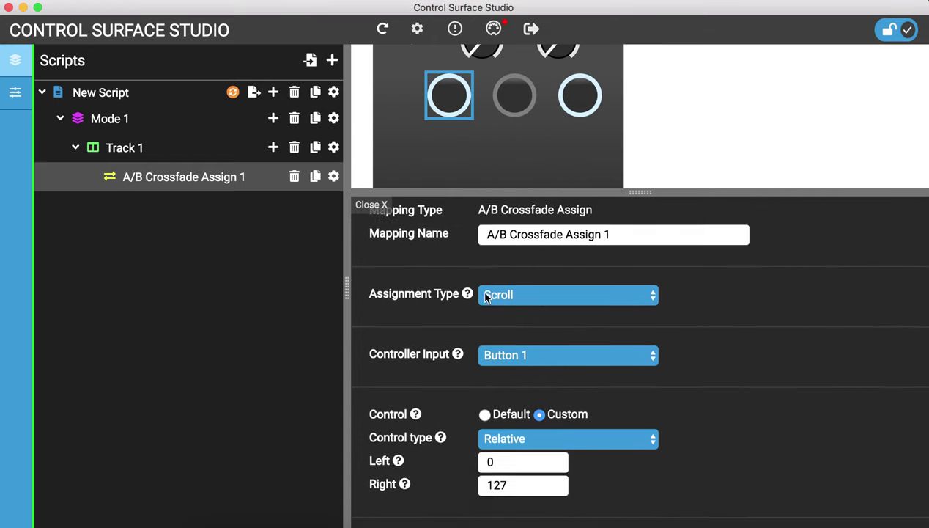
pyautogui.click(564, 310)
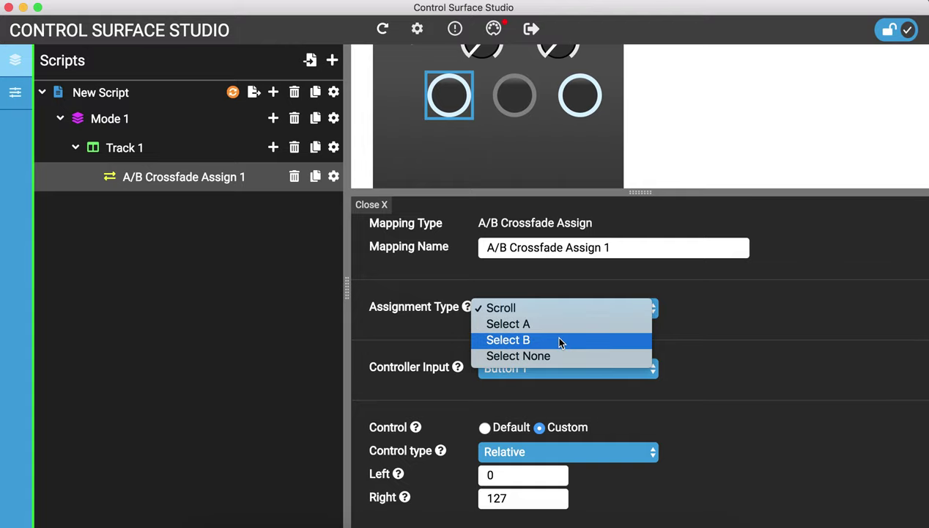
pyautogui.click(556, 324)
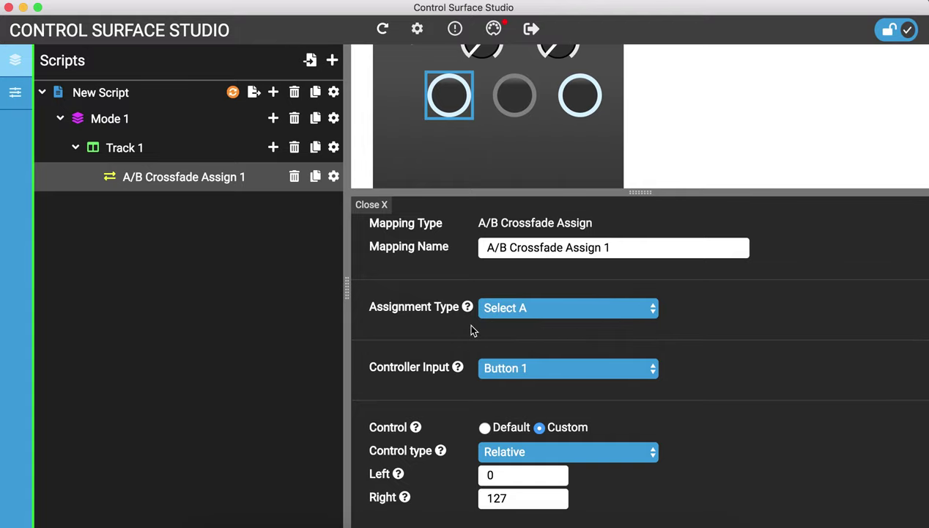
pyautogui.scroll(-1, 492, 330)
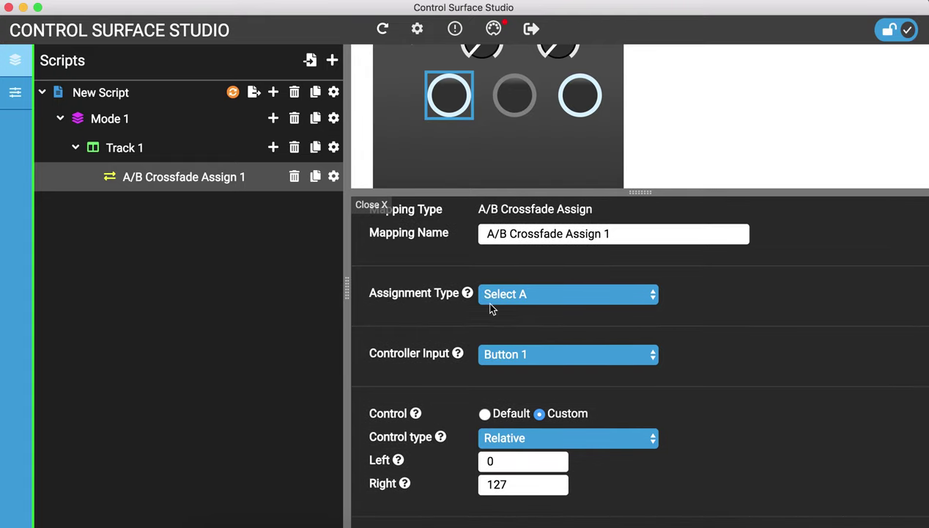
pyautogui.click(492, 306)
pyautogui.click(433, 312)
pyautogui.click(516, 307)
pyautogui.click(516, 300)
pyautogui.click(484, 413)
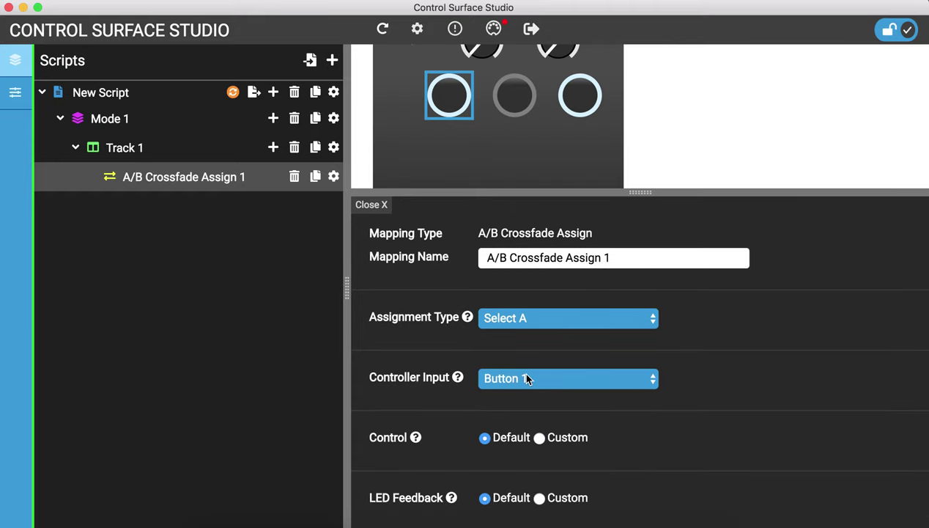
# - Install the updated New Script, switch to Live, and reload the set without saving its changes
pyautogui.click(230, 93)
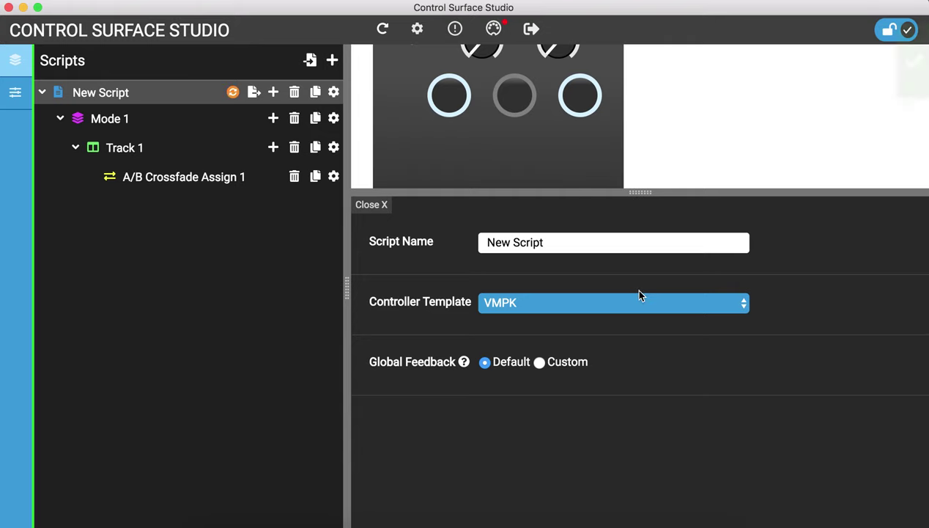
pyautogui.press('super+Tab')
pyautogui.press('super+Tab')
pyautogui.press('super+Tab')
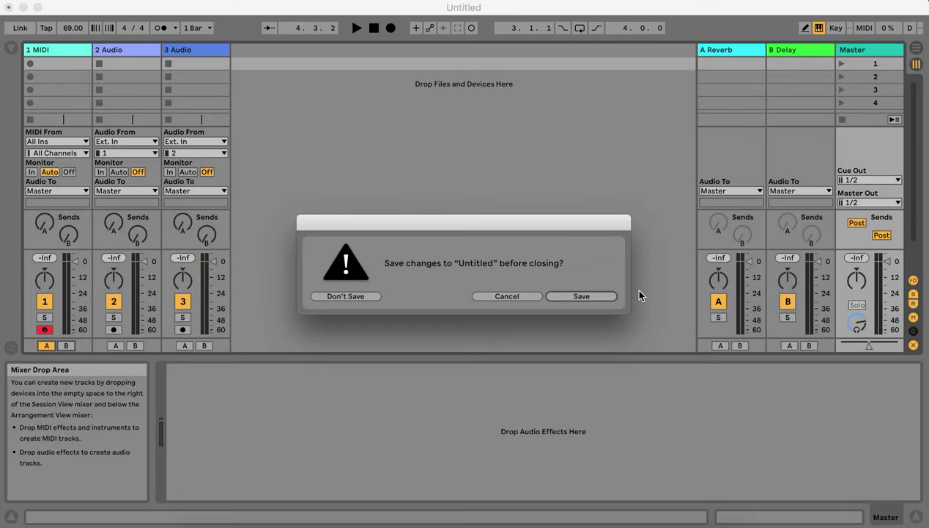
pyautogui.click(348, 296)
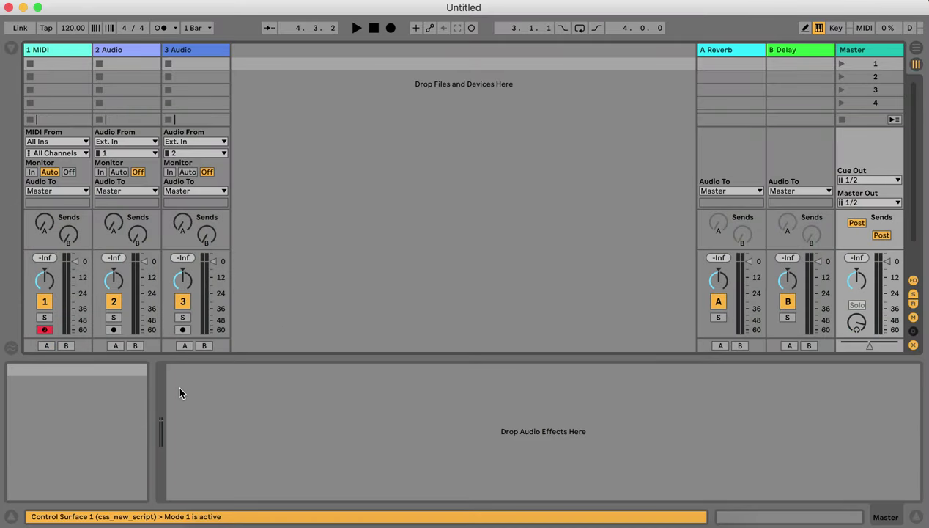
# - With track 1 assigned to B, trigger the virtual keyboard's mode button and check track 1's crossfade assignment in Live
pyautogui.press('super+Tab')
pyautogui.press('super+Tab')
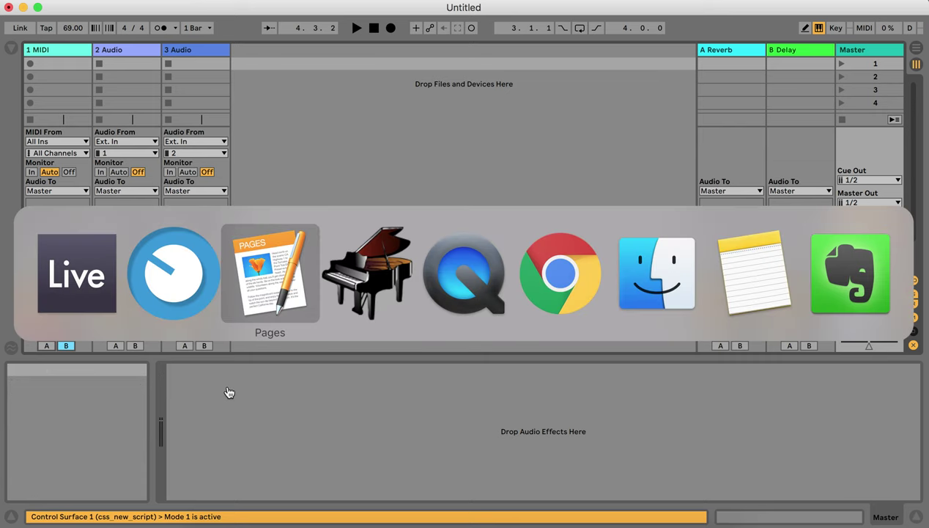
pyautogui.press('super+Tab')
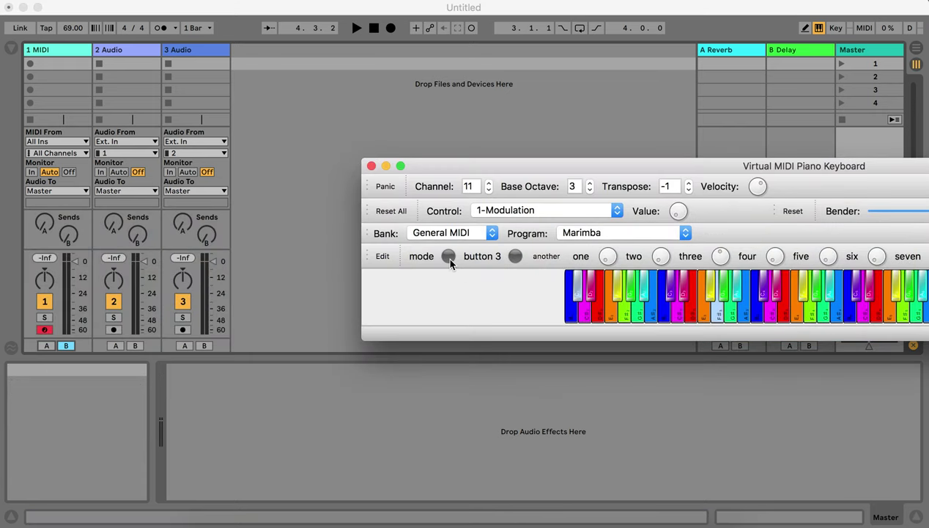
pyautogui.moveTo(438, 166); pyautogui.dragTo(103, 155)
pyautogui.click(100, 246)
pyautogui.click(46, 361)
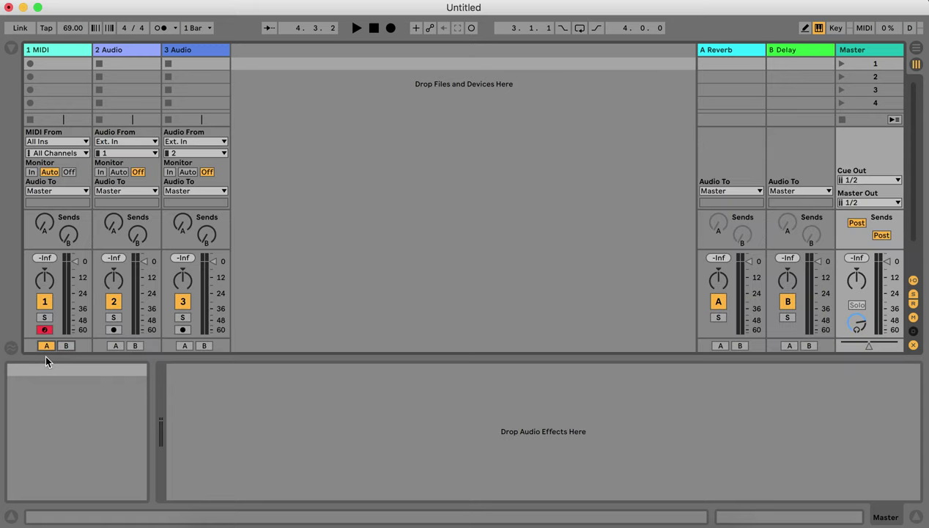
pyautogui.press('super+Tab')
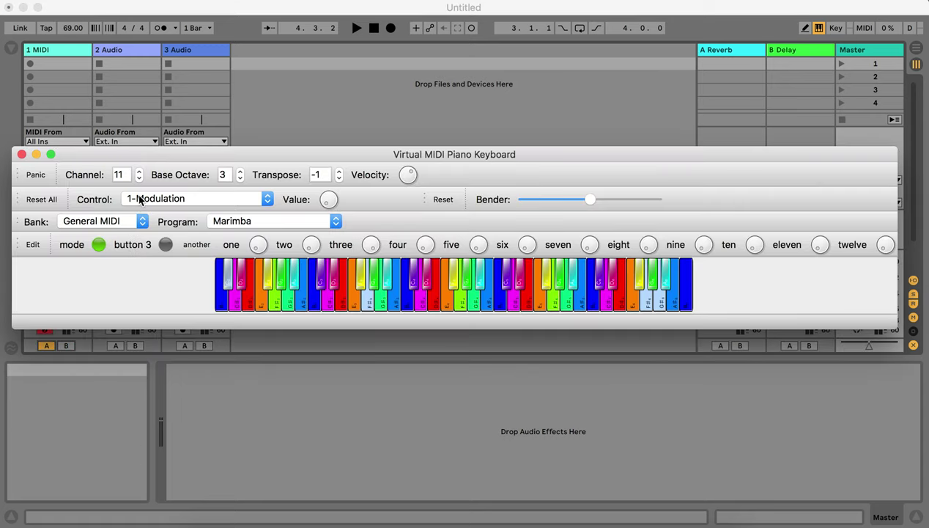
pyautogui.click(98, 365)
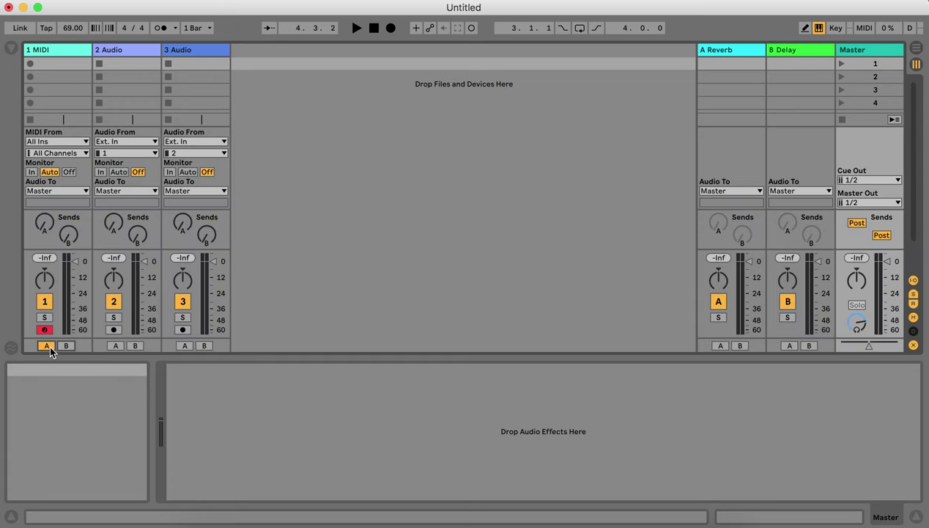
pyautogui.press('super+Tab')
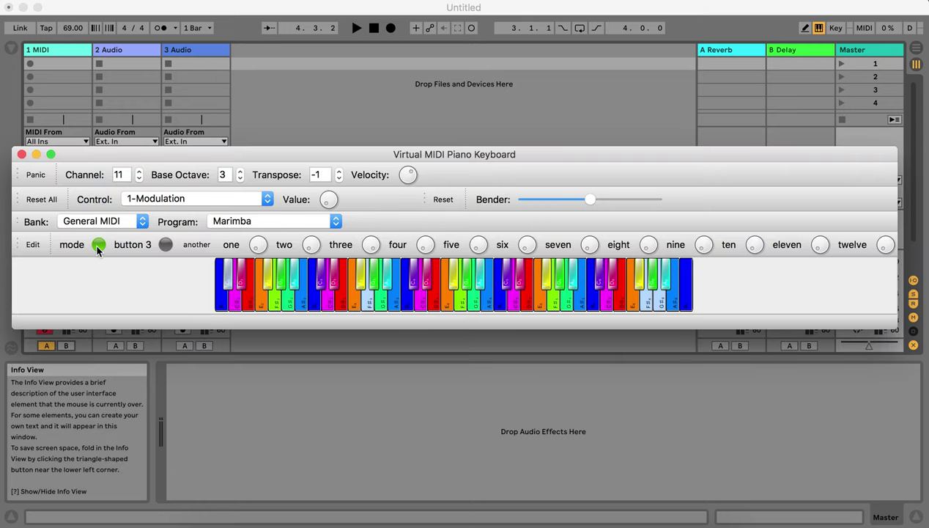
pyautogui.click(249, 373)
# - Return to Control Surface Studio and review the A/B Crossfade Assign 1 mapping's assignment type and controller input options
pyautogui.press('super+Tab')
pyautogui.press('super+Tab')
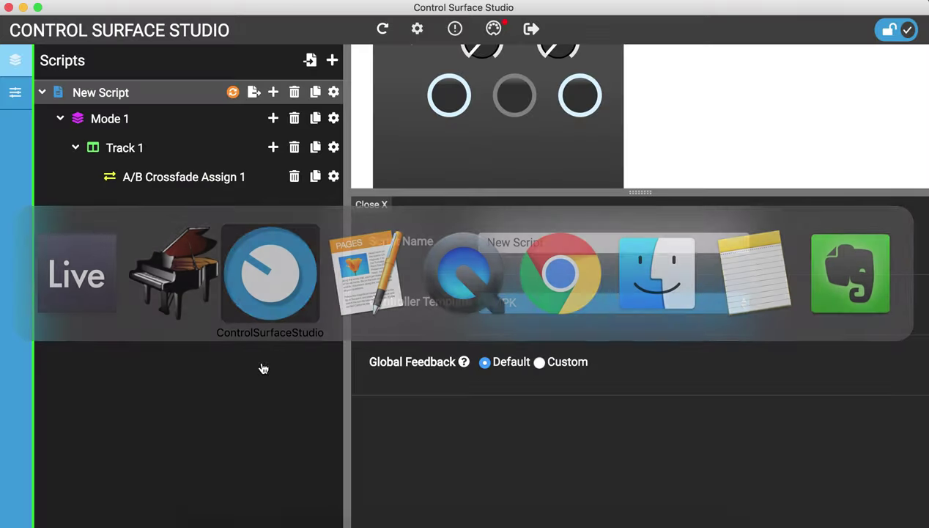
pyautogui.tripleClick(247, 187)
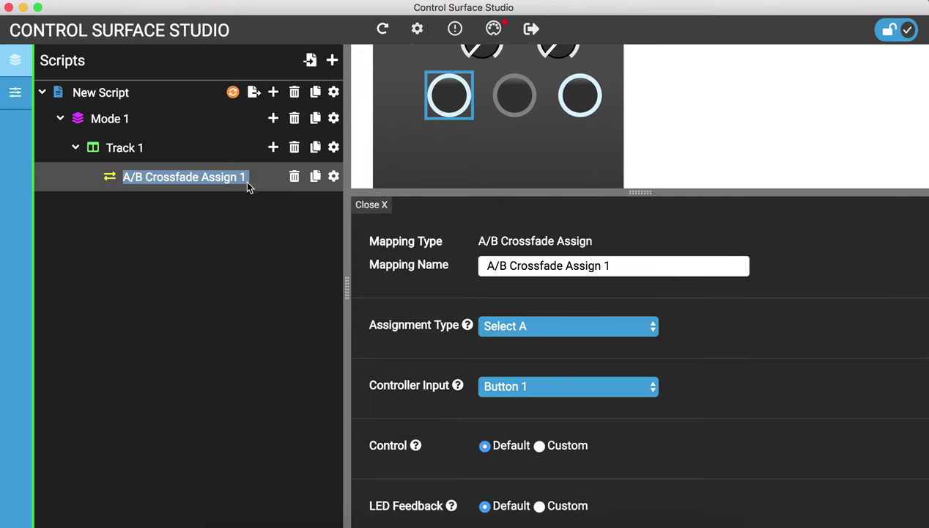
pyautogui.click(590, 328)
pyautogui.click(675, 366)
pyautogui.scroll(-1, 678, 366)
pyautogui.click(607, 377)
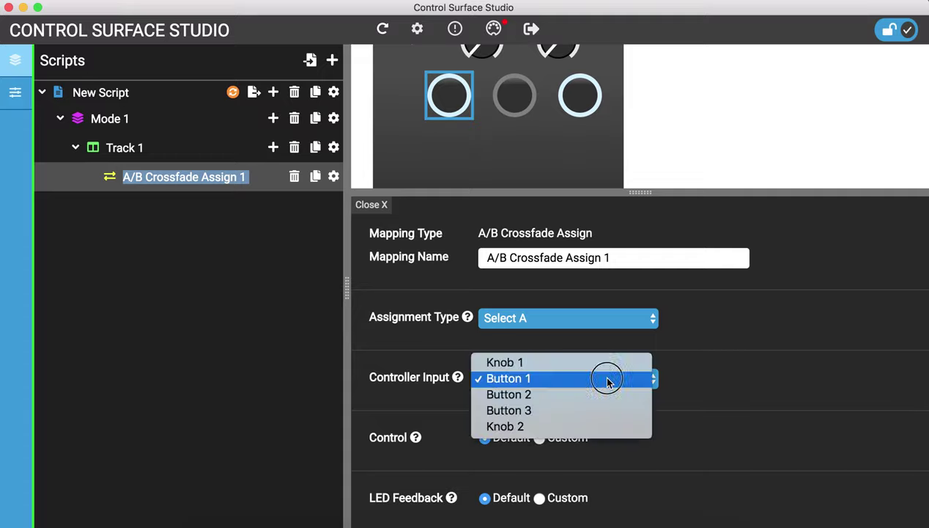
pyautogui.click(680, 369)
pyautogui.click(553, 372)
pyautogui.click(698, 388)
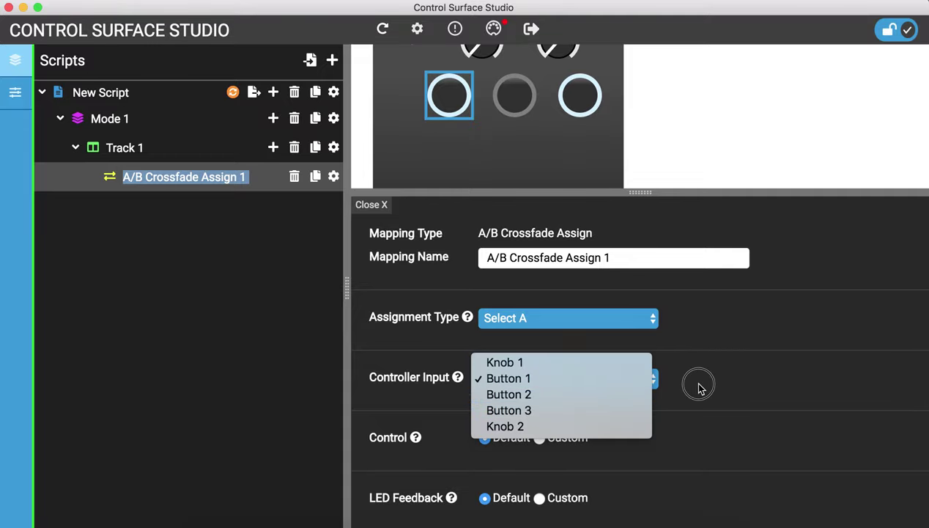
# - Review the mapping's custom control settings and set the control back to Default
pyautogui.click(540, 438)
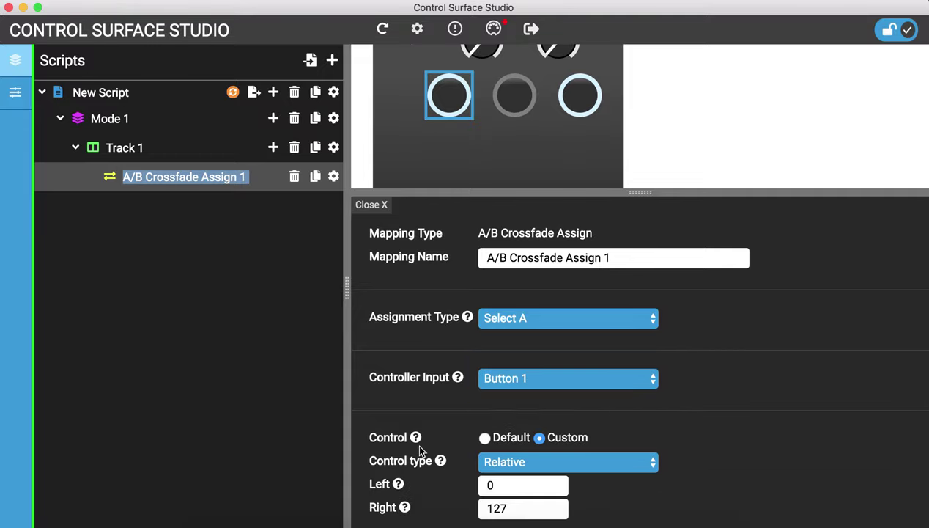
pyautogui.scroll(-3, 418, 447)
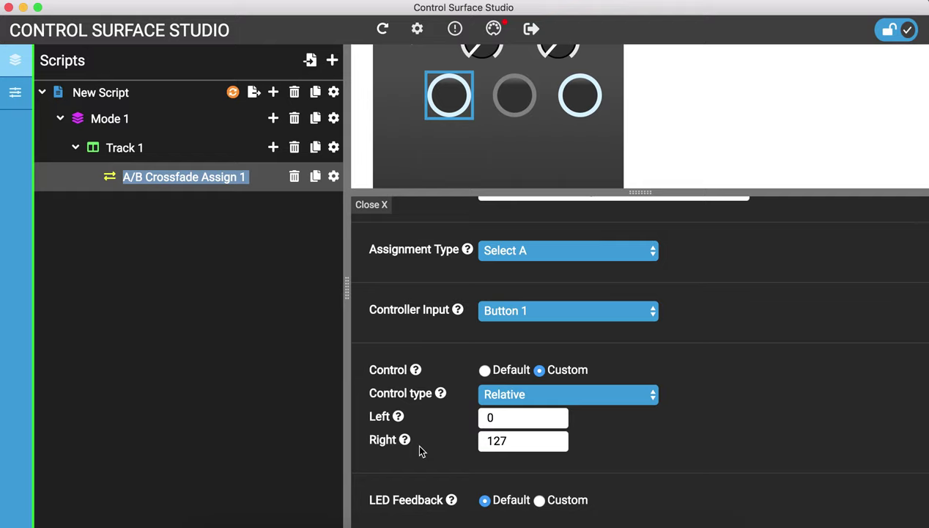
pyautogui.click(485, 370)
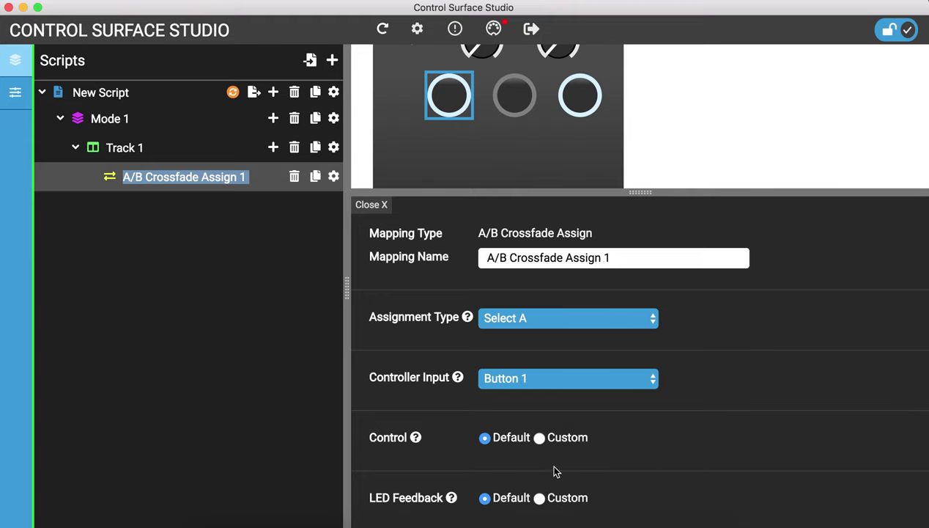
# - Set the mapping's LED feedback to Custom and Send Feedback to Yes
pyautogui.click(540, 498)
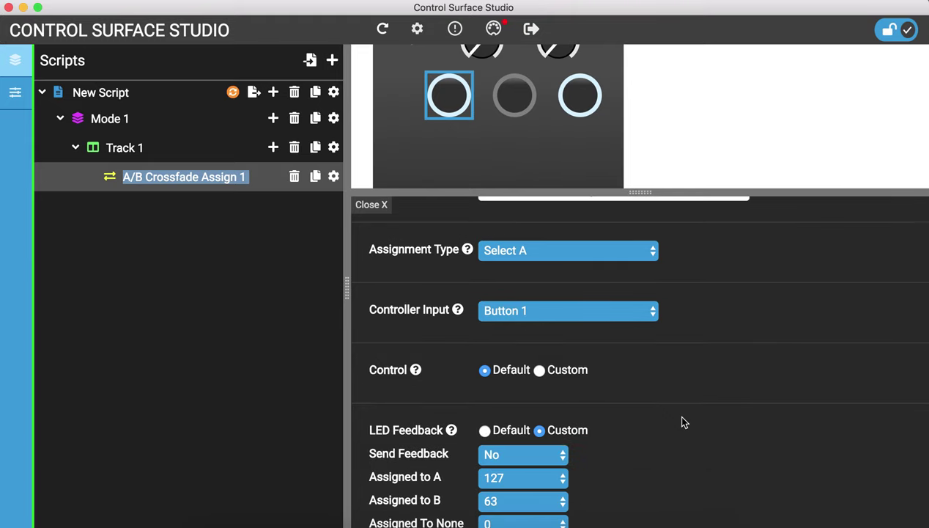
pyautogui.scroll(-2, 682, 419)
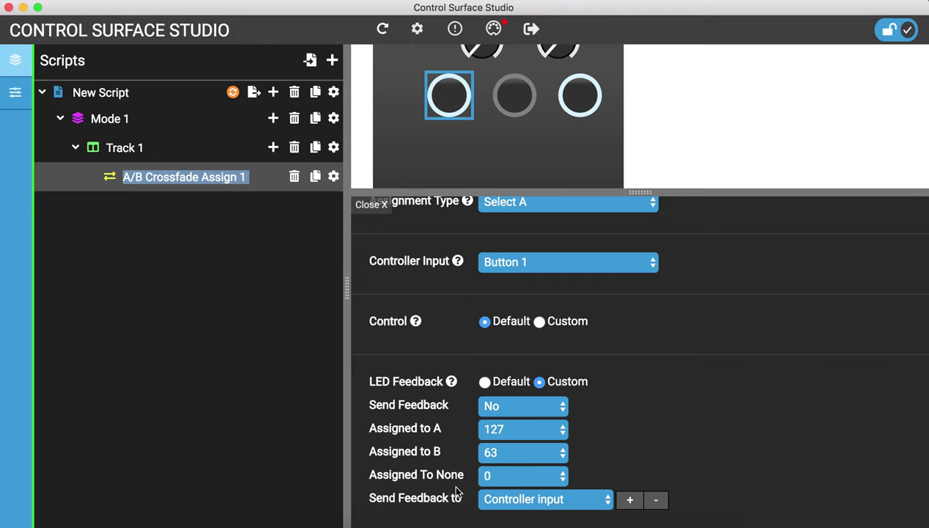
pyautogui.click(515, 406)
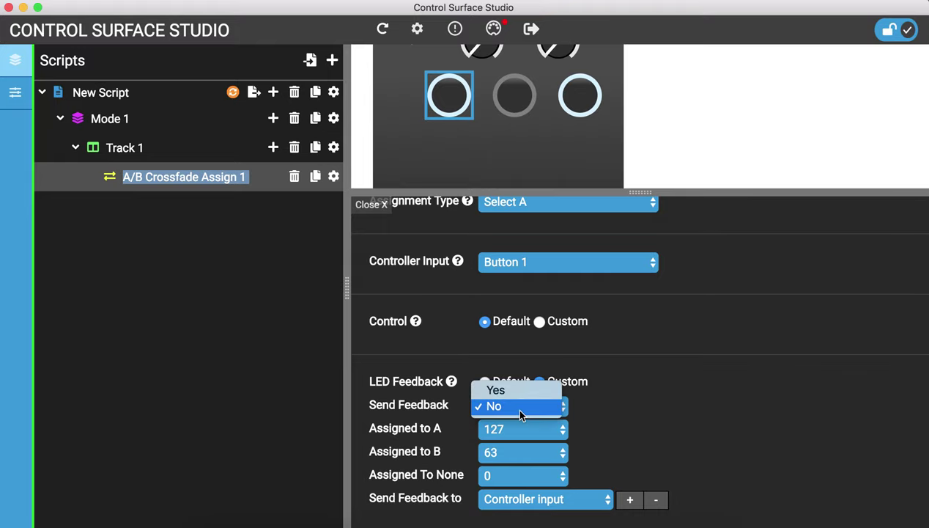
pyautogui.click(518, 397)
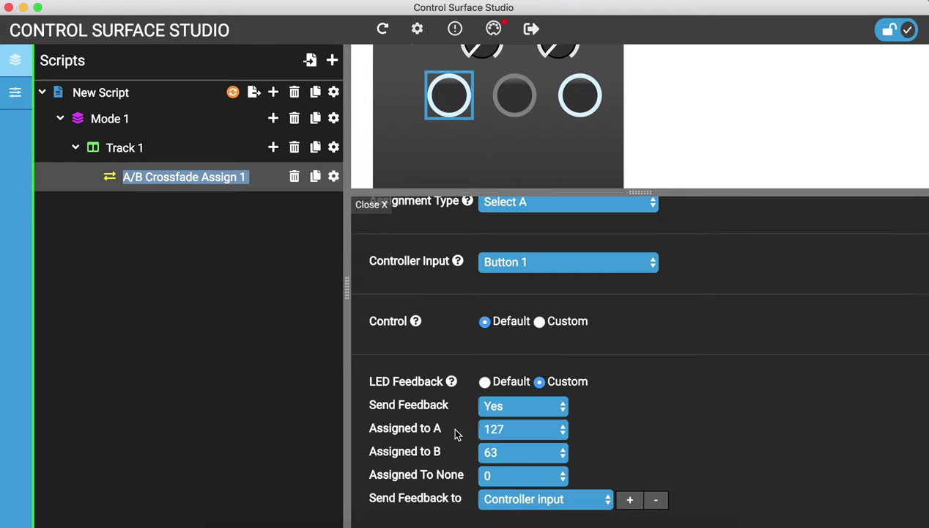
# - Review the Assigned to A, Assigned to B and Assigned To None feedback values against track 1's crossfade buttons in Live
pyautogui.press('super+Tab')
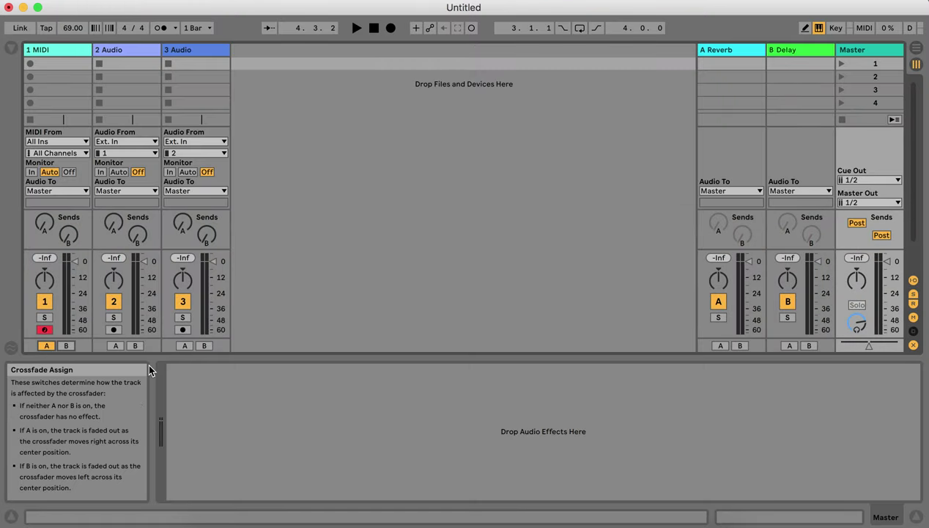
pyautogui.press('super+Tab')
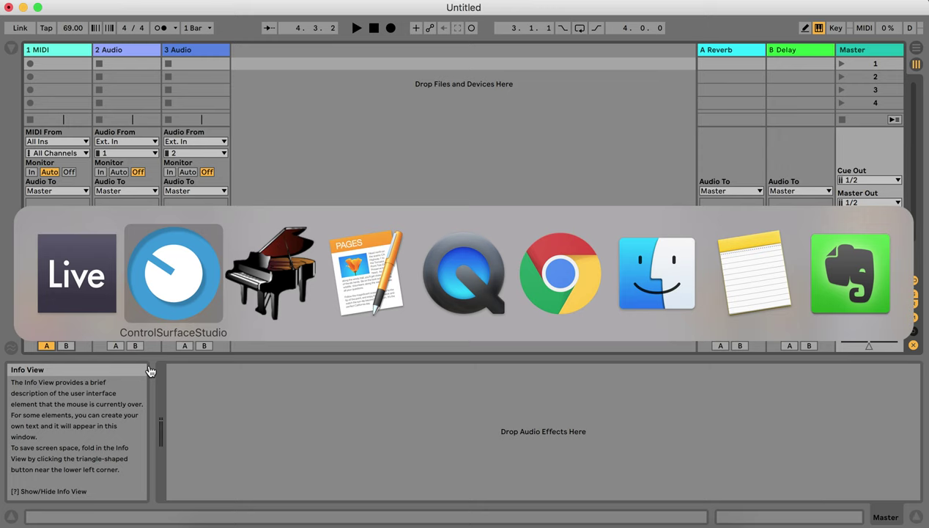
pyautogui.click(518, 431)
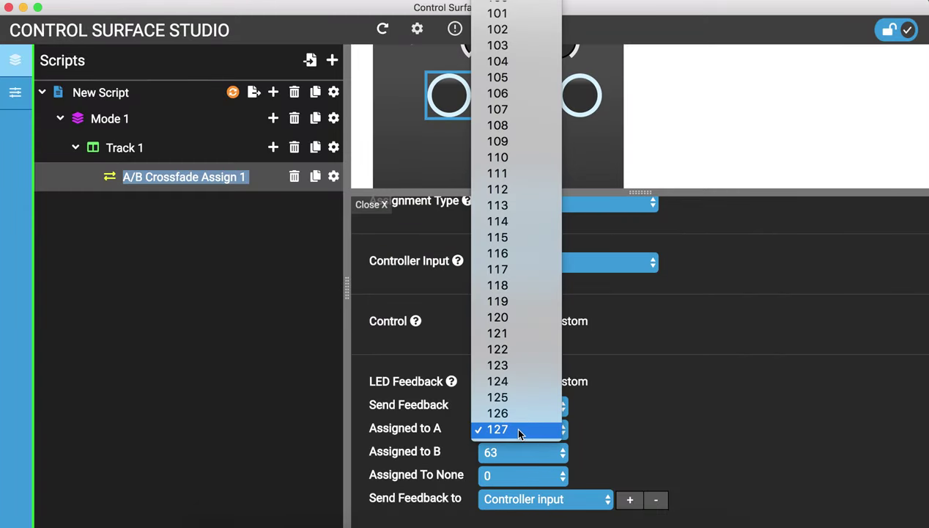
pyautogui.click(604, 424)
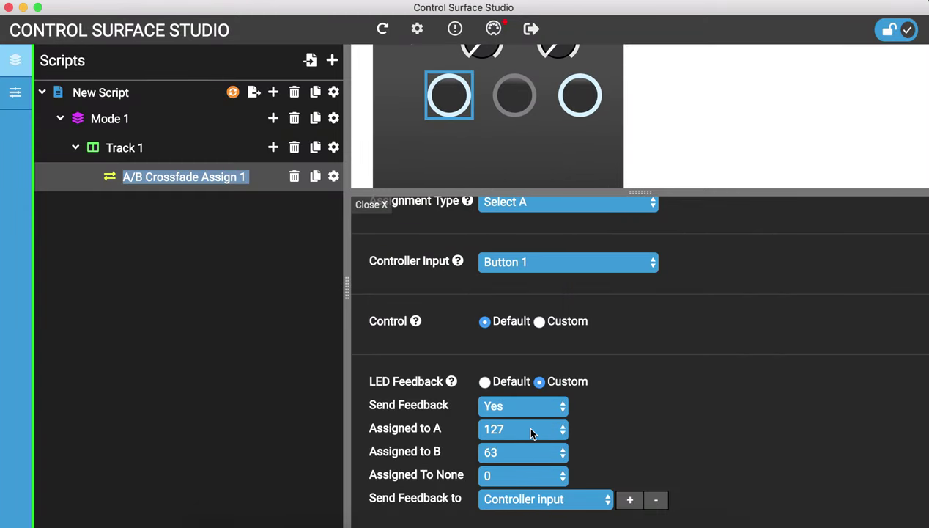
pyautogui.press('super+Tab')
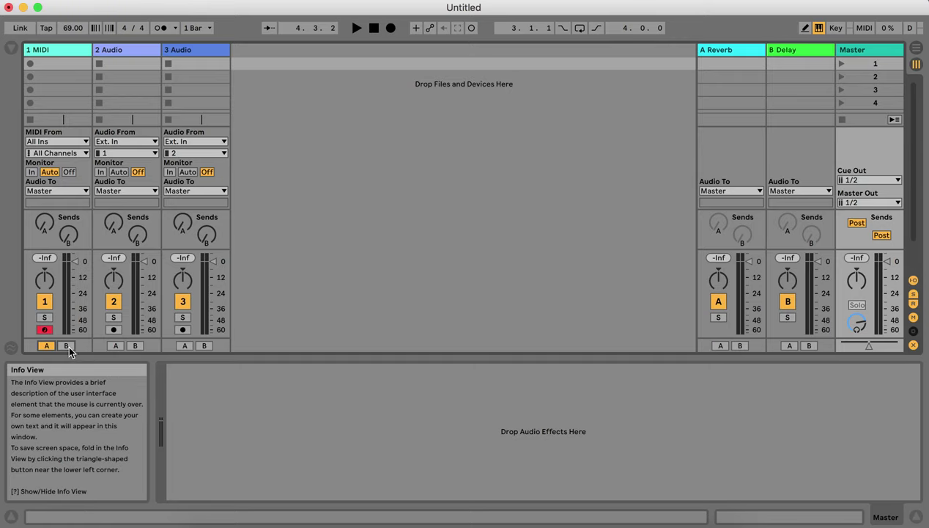
pyautogui.press('super+Tab')
pyautogui.click(505, 452)
pyautogui.click(508, 452)
pyautogui.press('super+Tab')
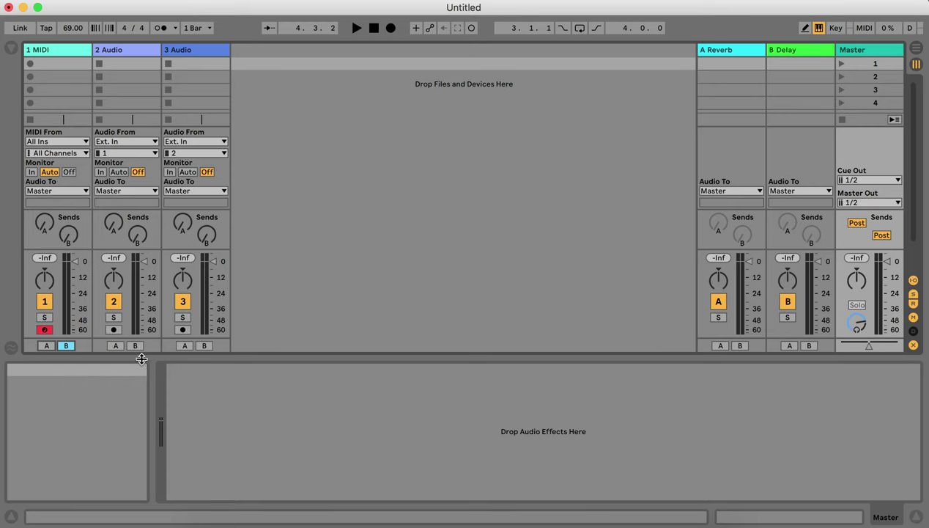
pyautogui.press('super+Tab')
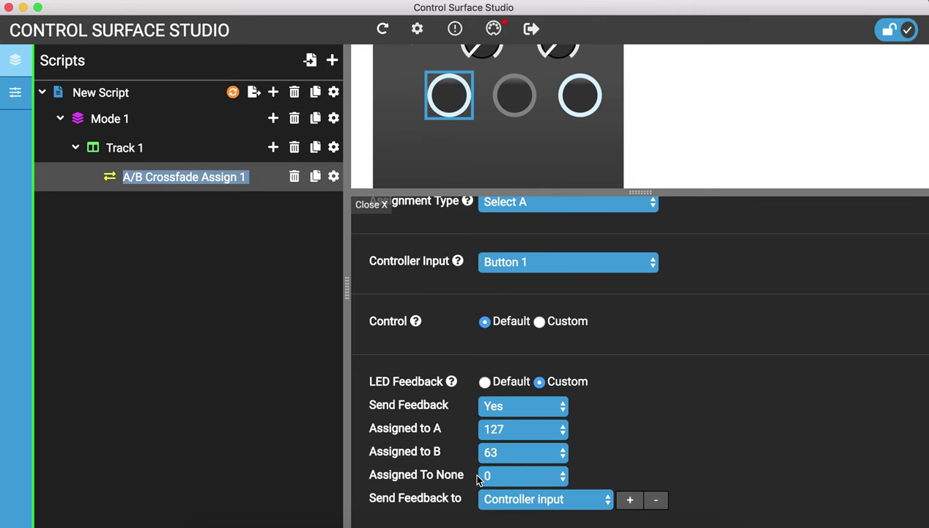
pyautogui.click(484, 475)
pyautogui.click(594, 456)
# - Set the Assigned to B feedback value to 127 and send the mapping's feedback to Button 2
pyautogui.click(555, 456)
pyautogui.scroll(-10, 531, 334)
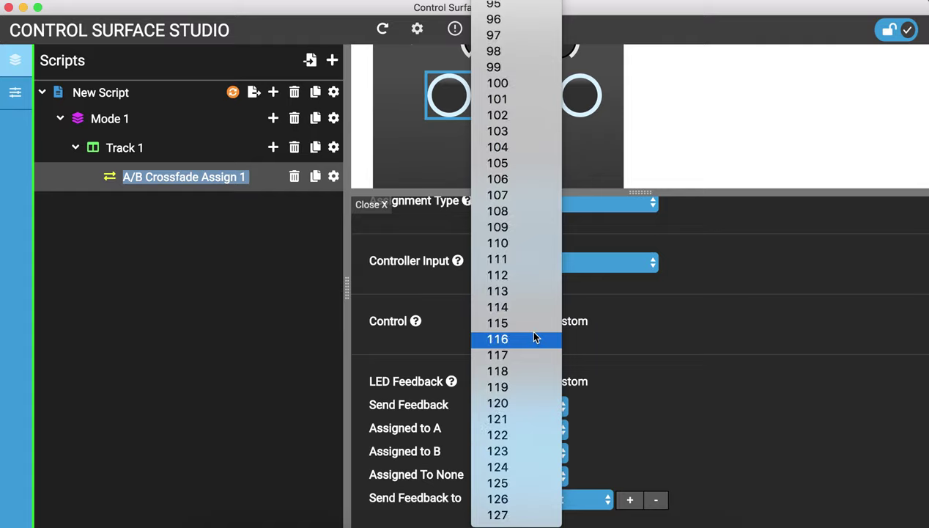
pyautogui.click(527, 515)
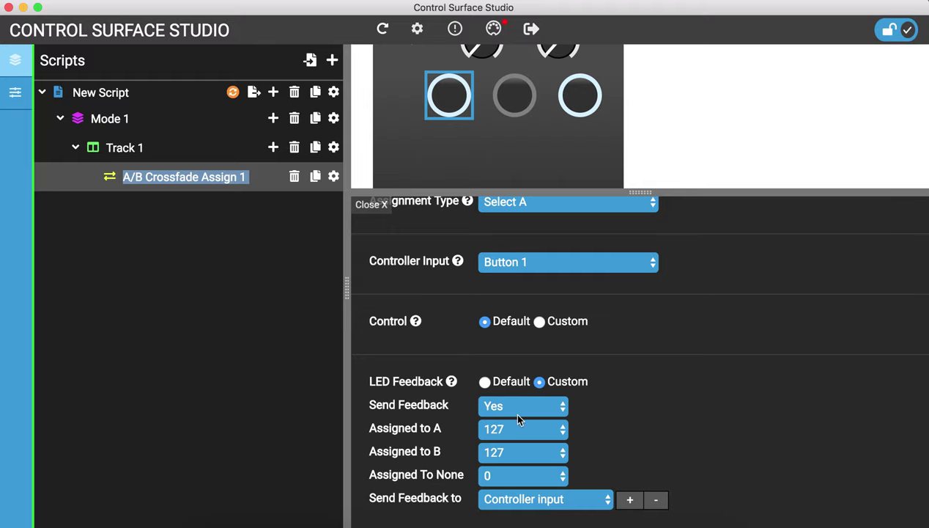
pyautogui.click(508, 500)
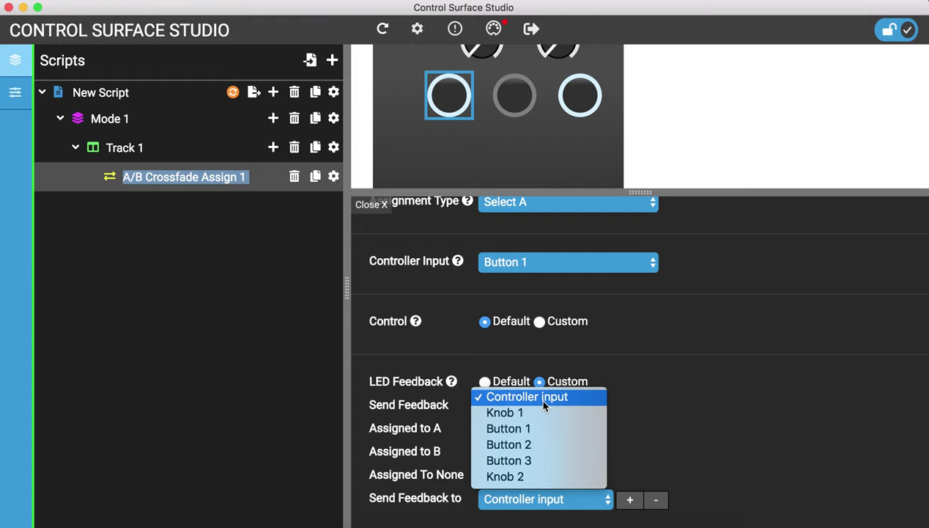
pyautogui.click(540, 443)
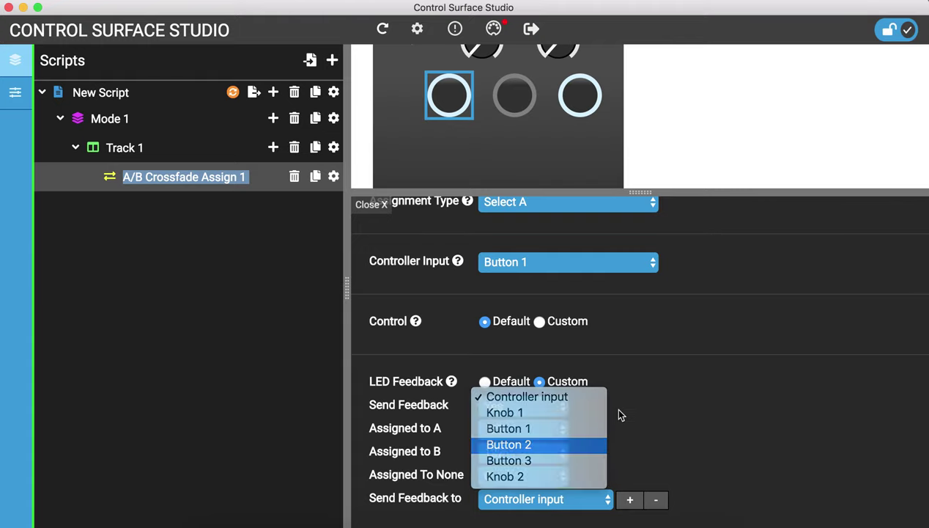
# - Switch to Live, start a new set without saving, and bring up the virtual MIDI keyboard
pyautogui.press('super+Tab')
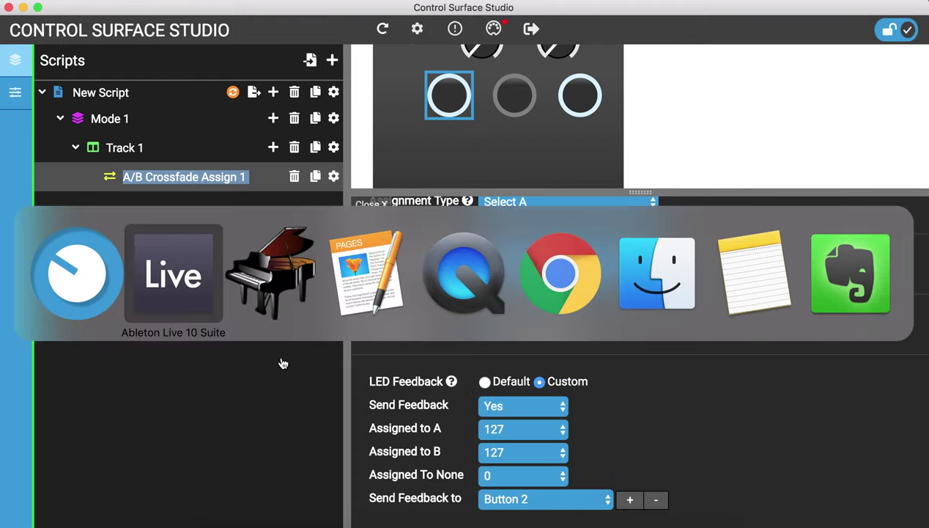
pyautogui.press('super+n')
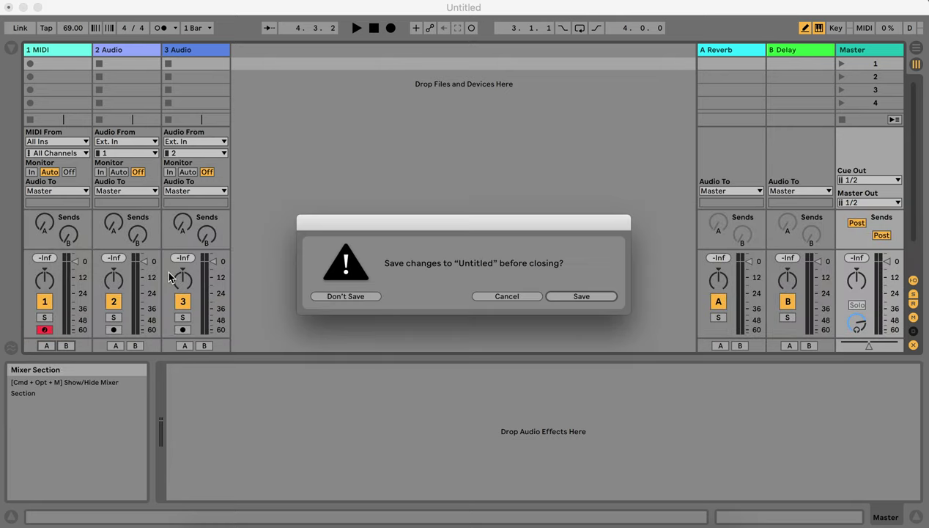
pyautogui.click(352, 295)
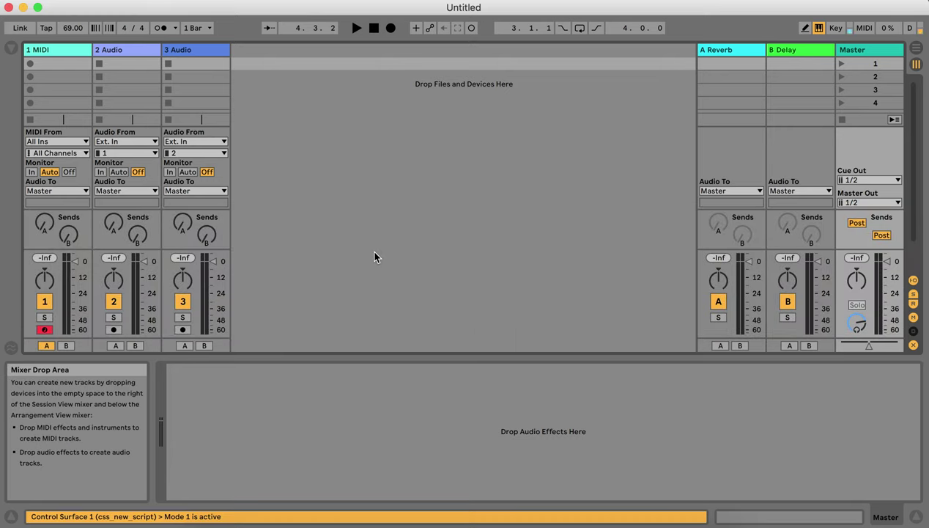
pyautogui.press('super+Tab')
pyautogui.click(308, 265)
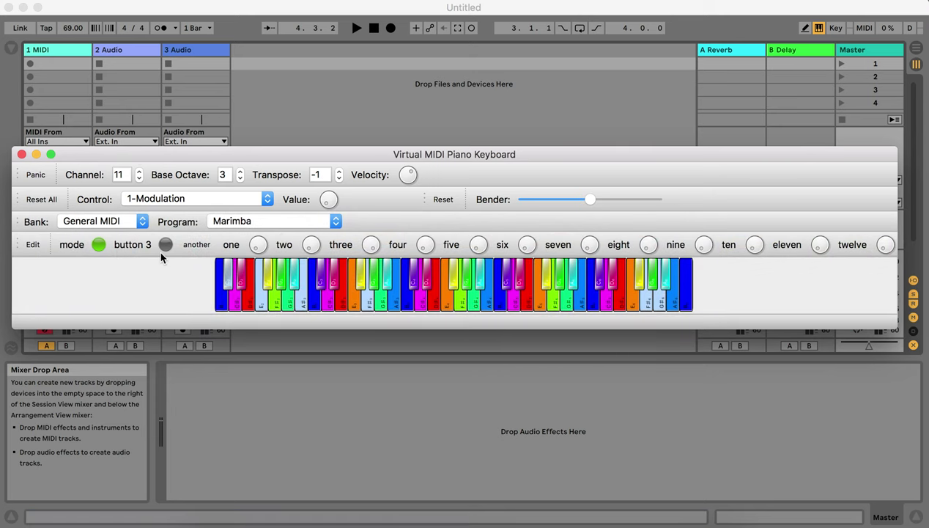
# - Trigger the virtual keyboard's mode button repeatedly, assign track 1 to B in Live, and check the LED feedback
pyautogui.moveTo(110, 158)
pyautogui.mouseDown()
pyautogui.moveTo(99, 181)
pyautogui.moveTo(97, 164)
pyautogui.mouseUp()
pyautogui.click(86, 251)
pyautogui.doubleClick(86, 251)
pyautogui.click(86, 251)
pyautogui.click(86, 251)
pyautogui.click(66, 345)
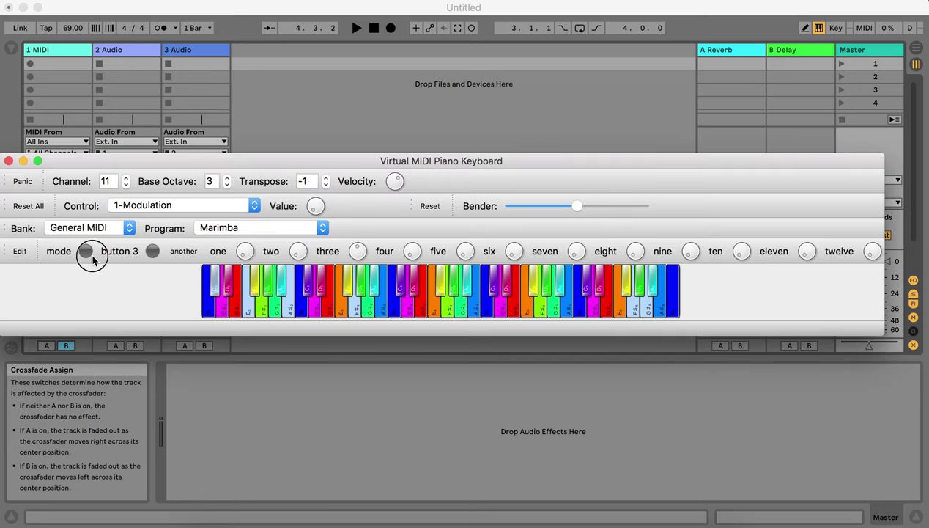
pyautogui.click(86, 251)
pyautogui.click(86, 252)
# - Return to Control Surface Studio and install the updated New Script
pyautogui.press('super+Tab')
pyautogui.press('Tab')
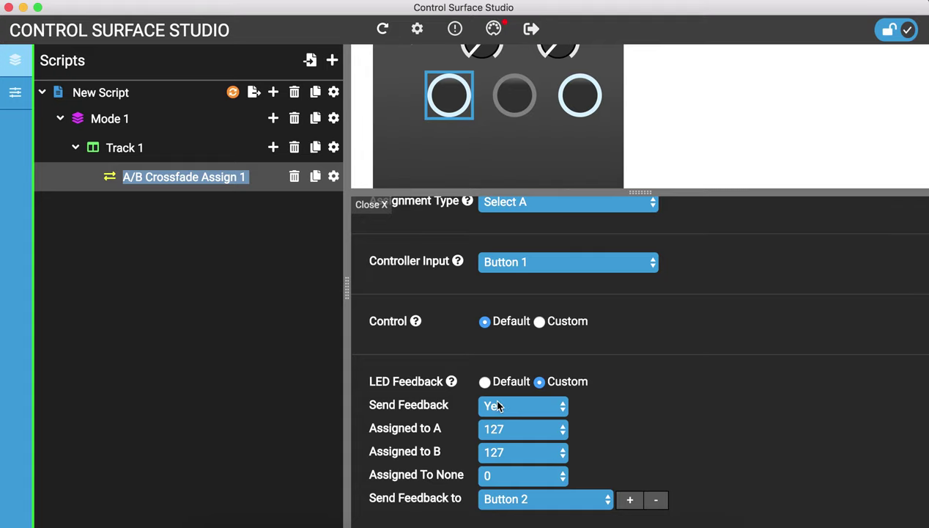
pyautogui.click(232, 92)
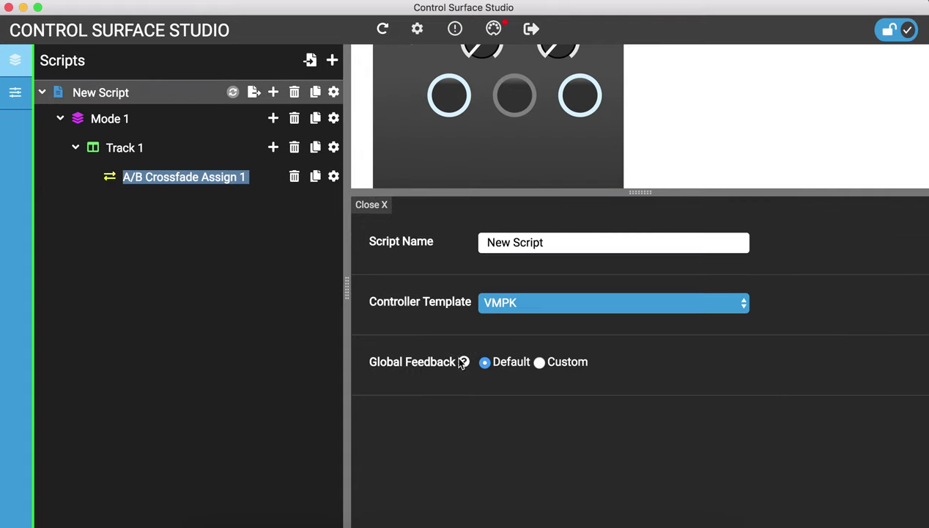
# - Reload Live with a new set, discarding changes to the current one, and bring the virtual MIDI keyboard forward
pyautogui.press('super+Tab')
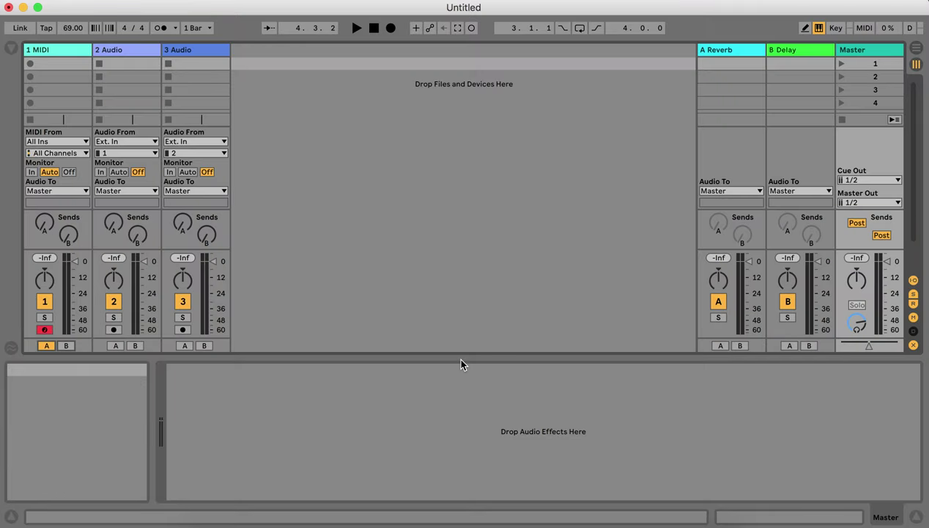
pyautogui.press('super+q')
pyautogui.click(338, 298)
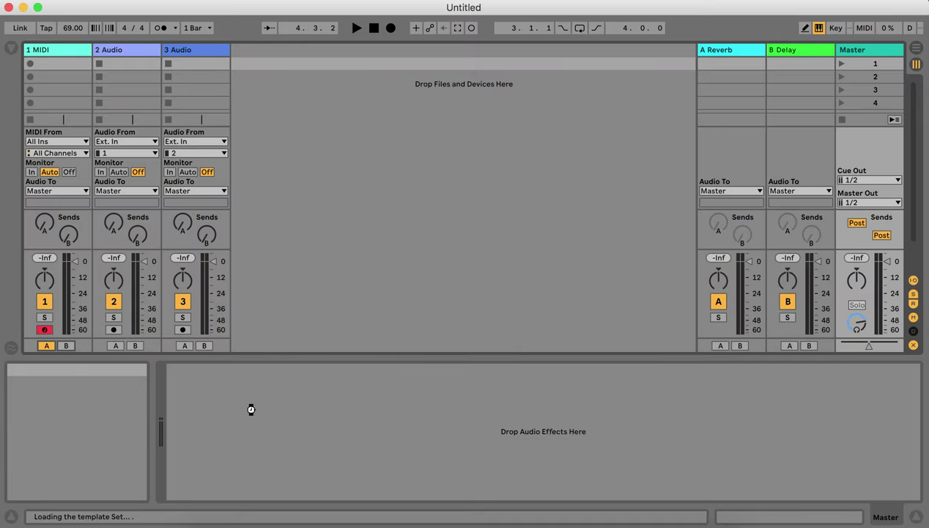
pyautogui.press('super+Tab')
pyautogui.press('super+Tab')
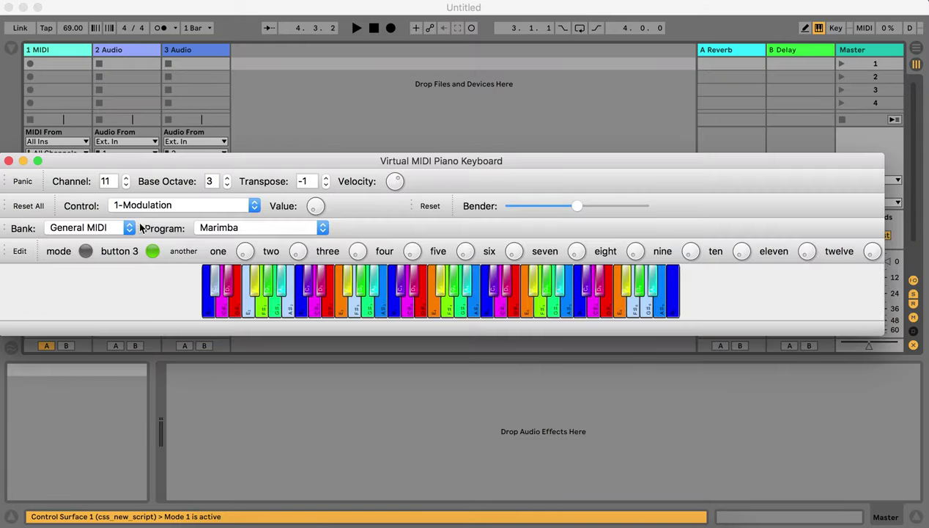
# - Rearrange the virtual keyboard and Live windows so the mode and button 3 lights sit beside track 1's crossfade buttons
pyautogui.moveTo(133, 166); pyautogui.dragTo(133, 151)
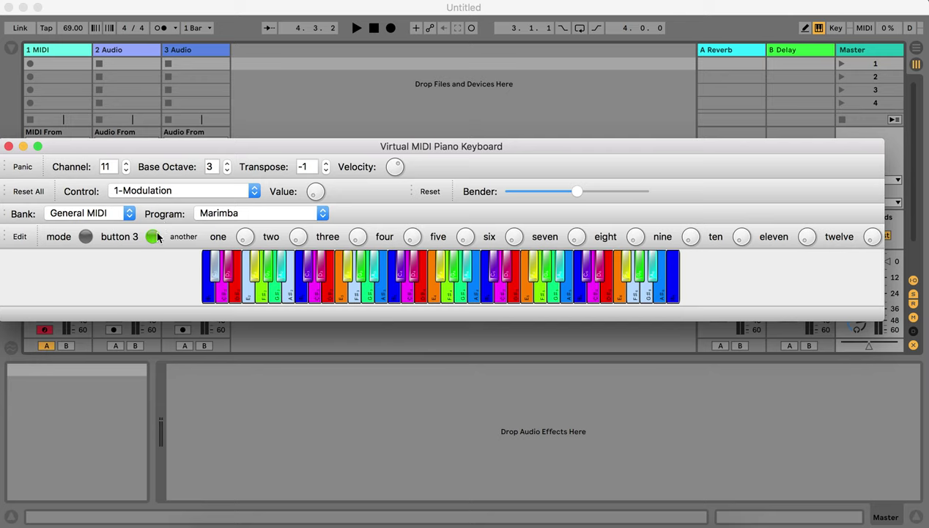
pyautogui.moveTo(107, 148); pyautogui.dragTo(134, 146)
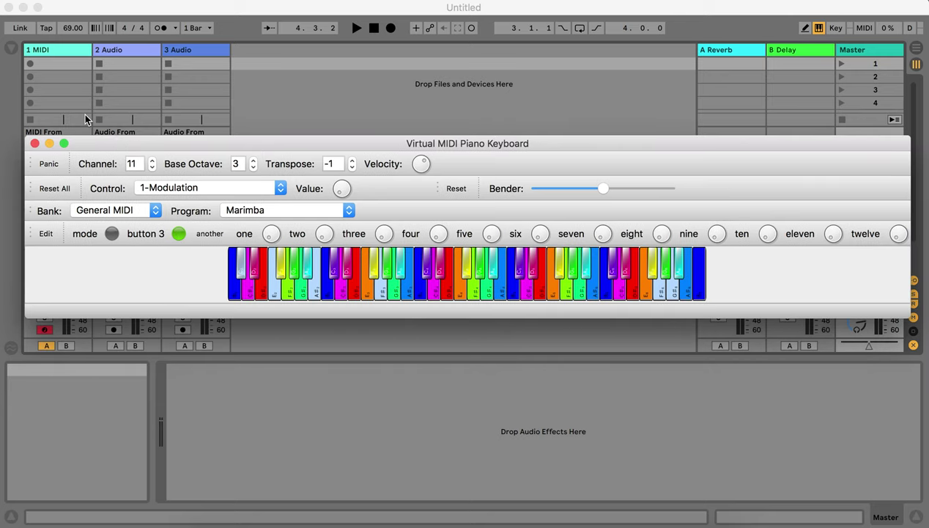
pyautogui.moveTo(91, 141); pyautogui.dragTo(66, 133)
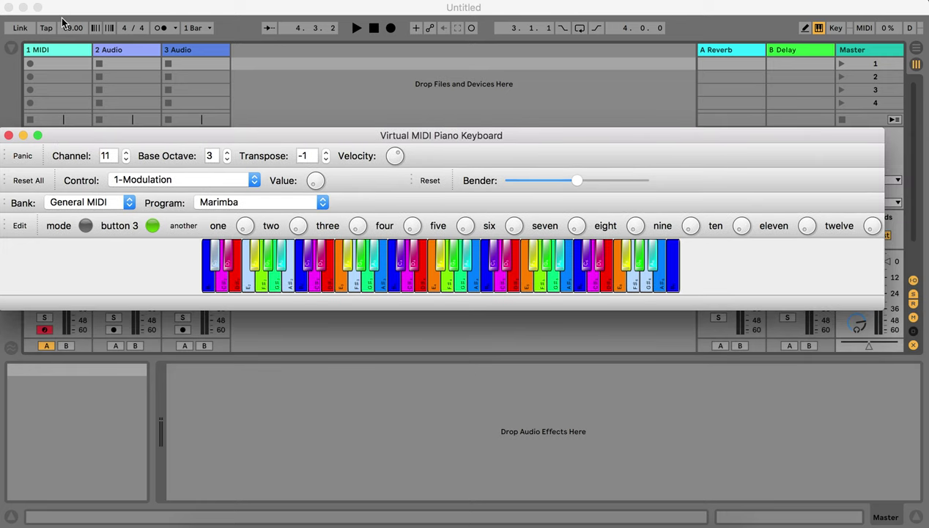
pyautogui.click(64, 3)
pyautogui.moveTo(68, 4); pyautogui.dragTo(272, 13)
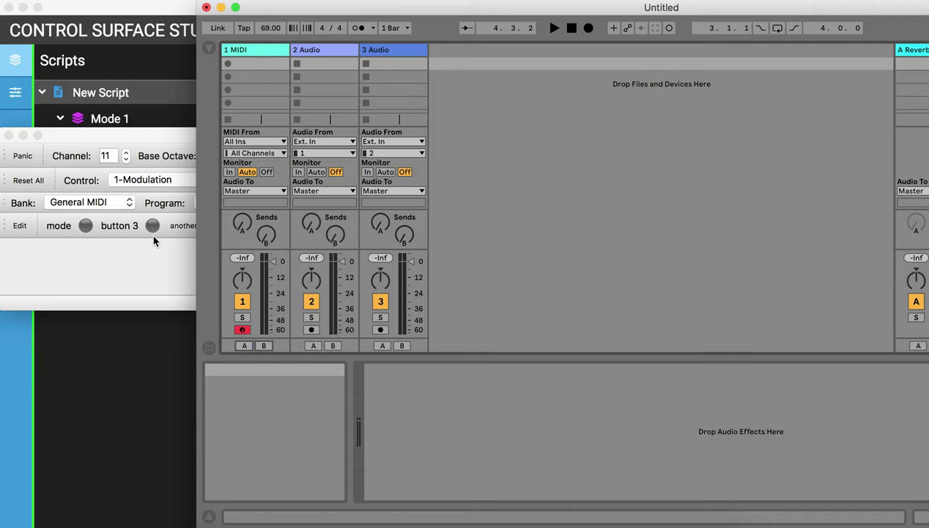
# - Test button 3's LED feedback by changing track 1's crossfade assignment in Live and with the virtual keyboard's mode button
pyautogui.click(264, 346)
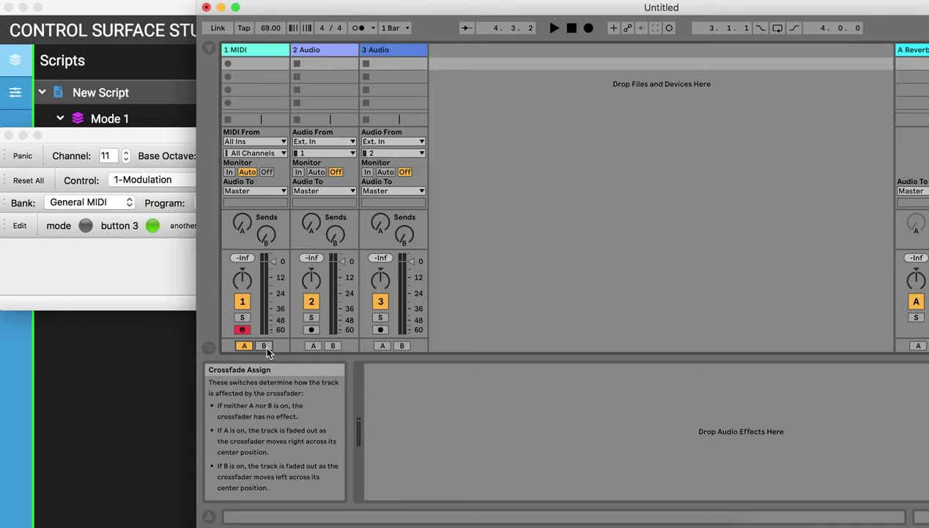
pyautogui.click(264, 345)
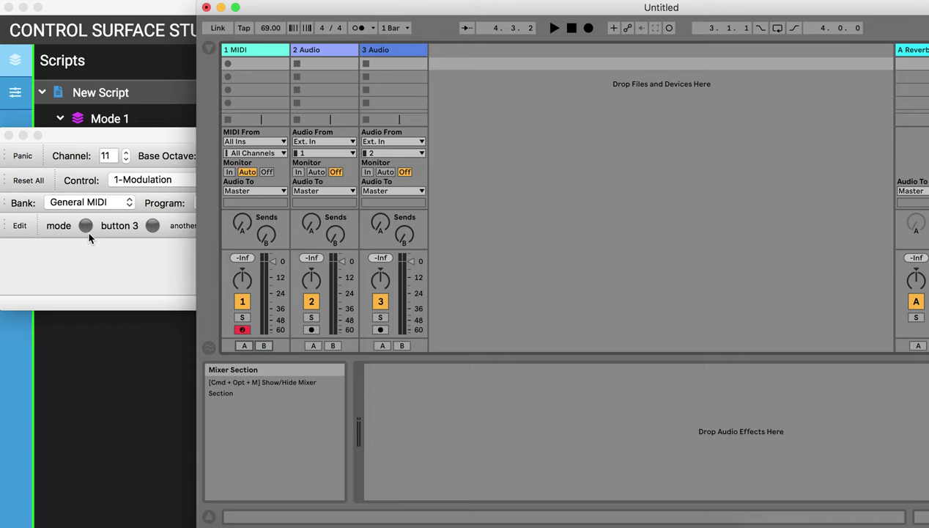
pyautogui.click(85, 224)
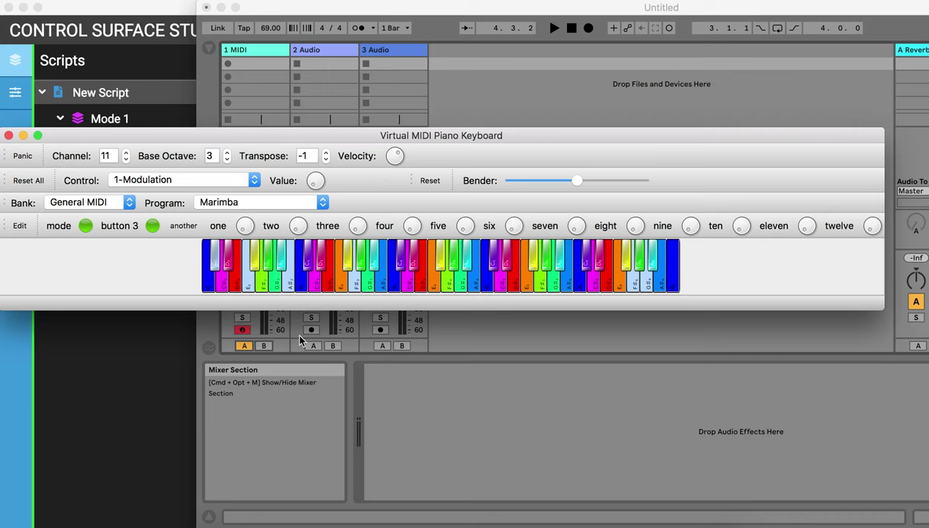
pyautogui.click(282, 352)
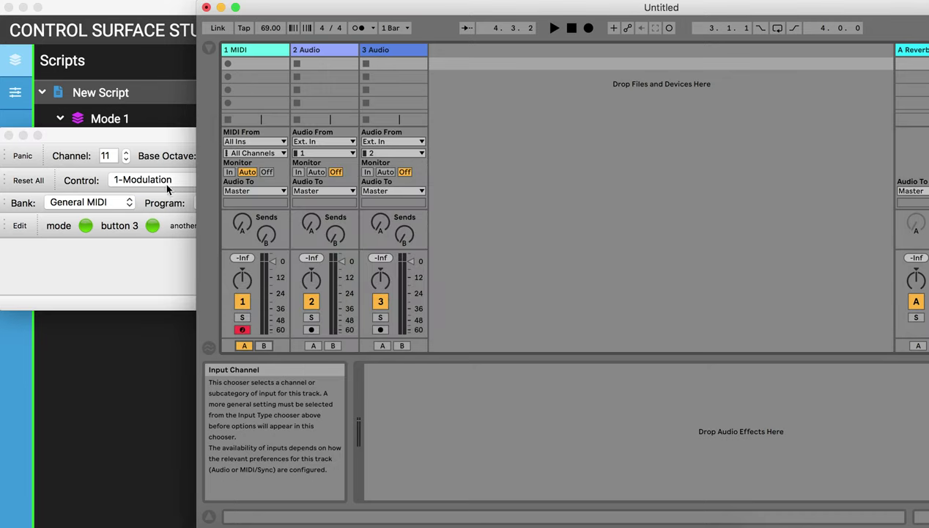
pyautogui.click(111, 242)
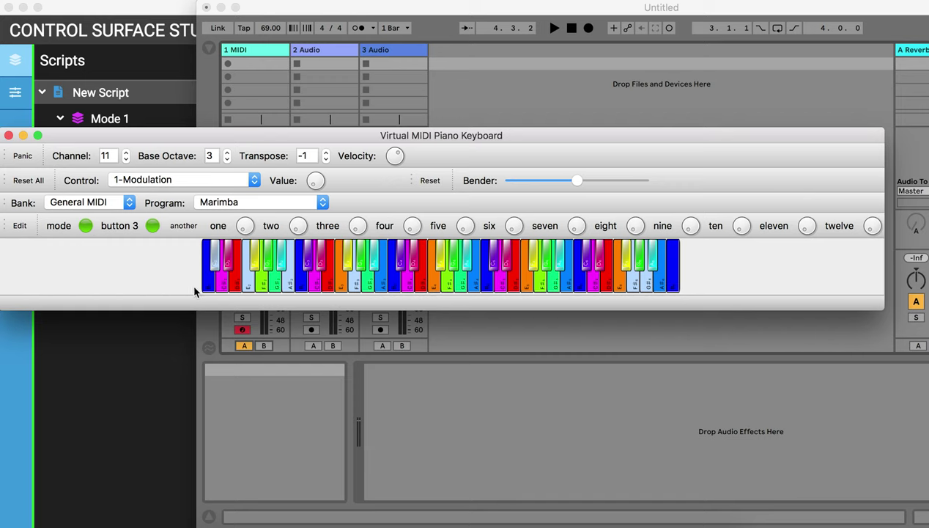
pyautogui.click(264, 346)
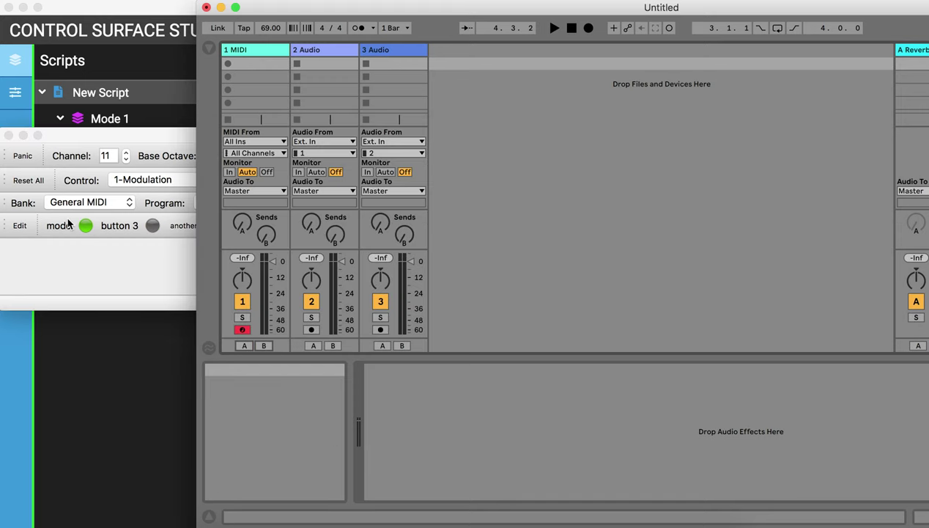
pyautogui.click(88, 225)
pyautogui.click(88, 225)
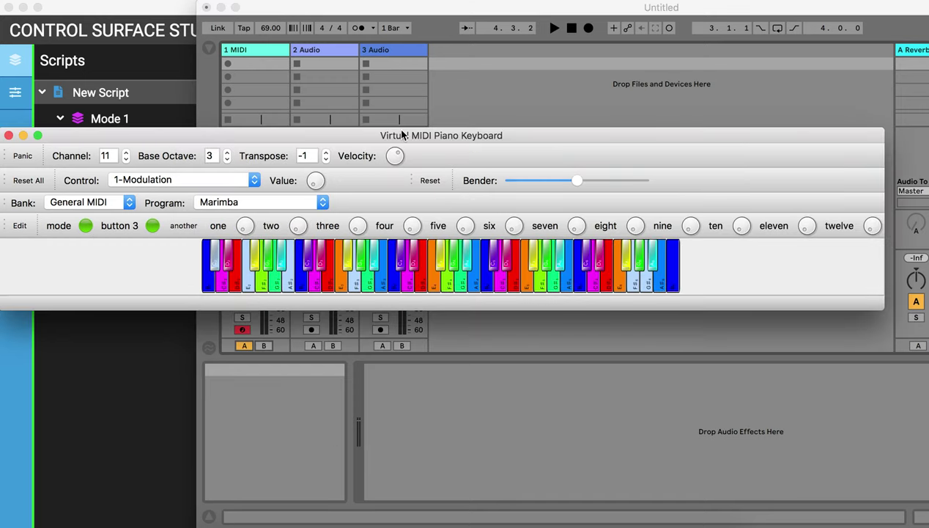
# - Check the tutorial outline in Pages, return to Live and select the 1 MIDI track
pyautogui.press('super+Tab')
pyautogui.press('super+Tab')
pyautogui.press('super+Tab')
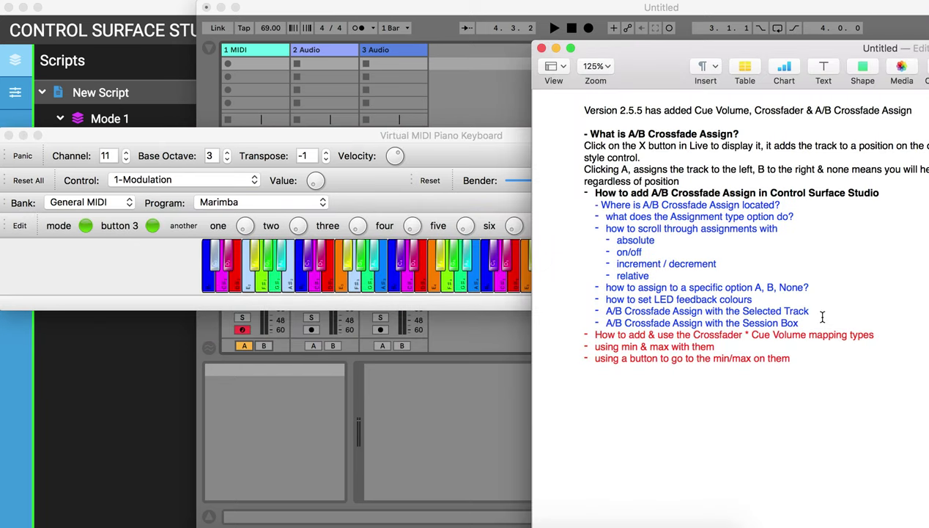
pyautogui.press('super+Tab')
pyautogui.press('super+Tab')
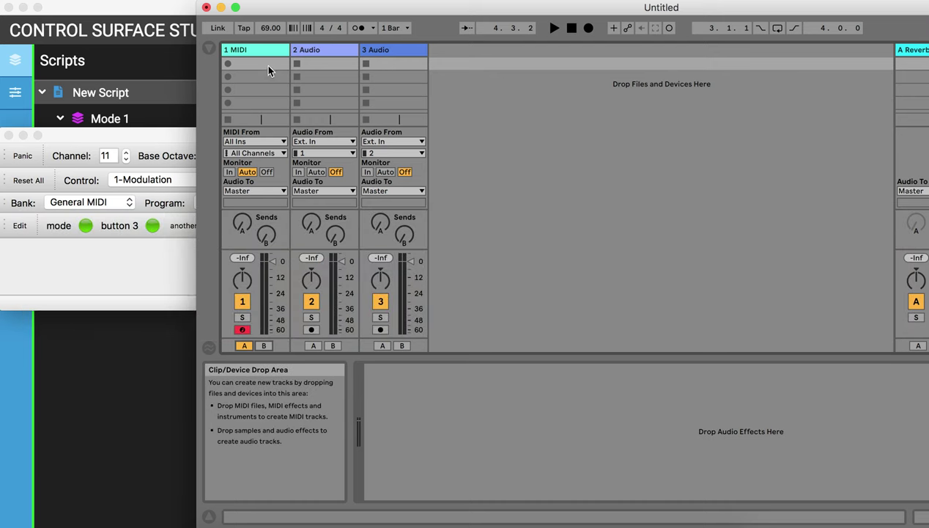
pyautogui.click(253, 49)
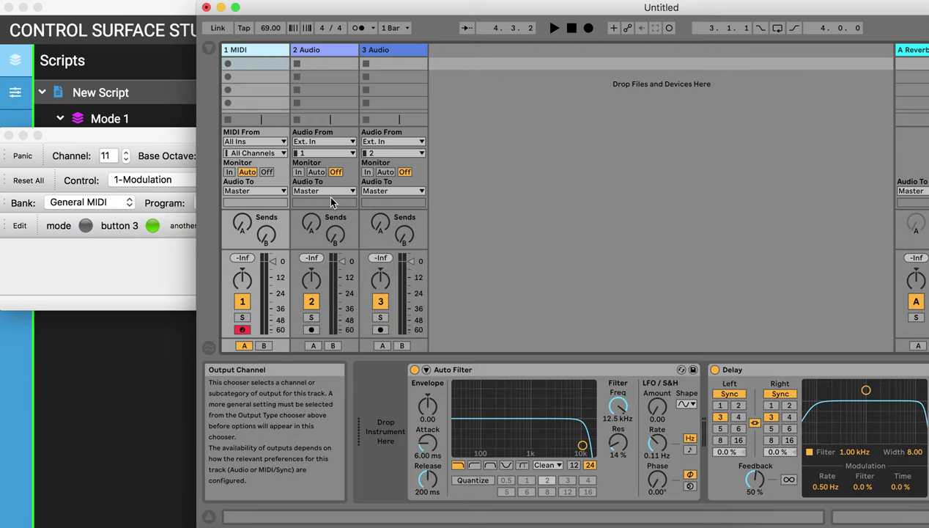
# - Return to Control Surface Studio, set the Track 1 mapping's type to selected and check which mappings can be added to it
pyautogui.press('super+Tab')
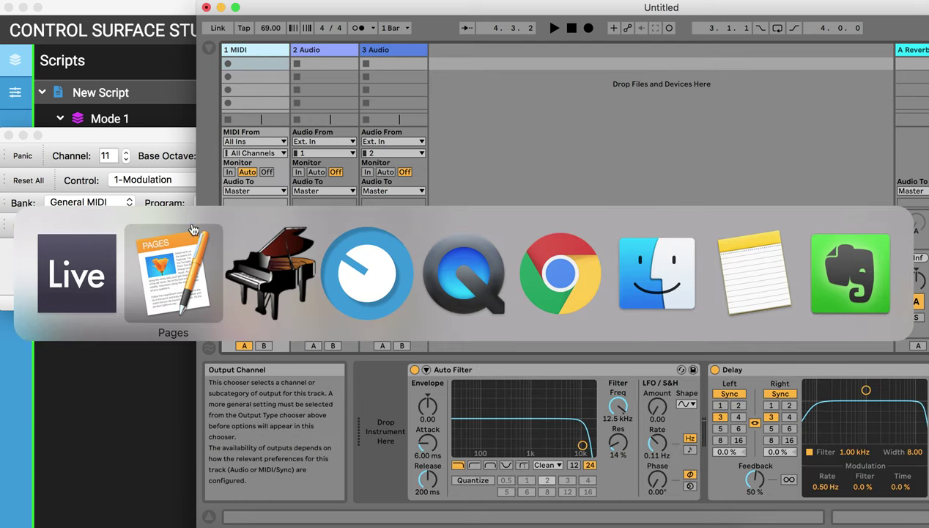
pyautogui.click(366, 289)
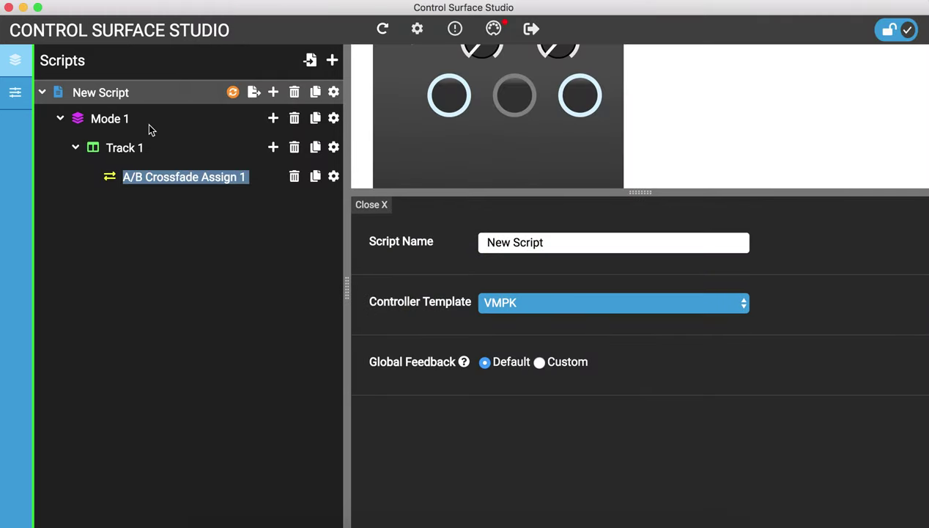
pyautogui.click(175, 160)
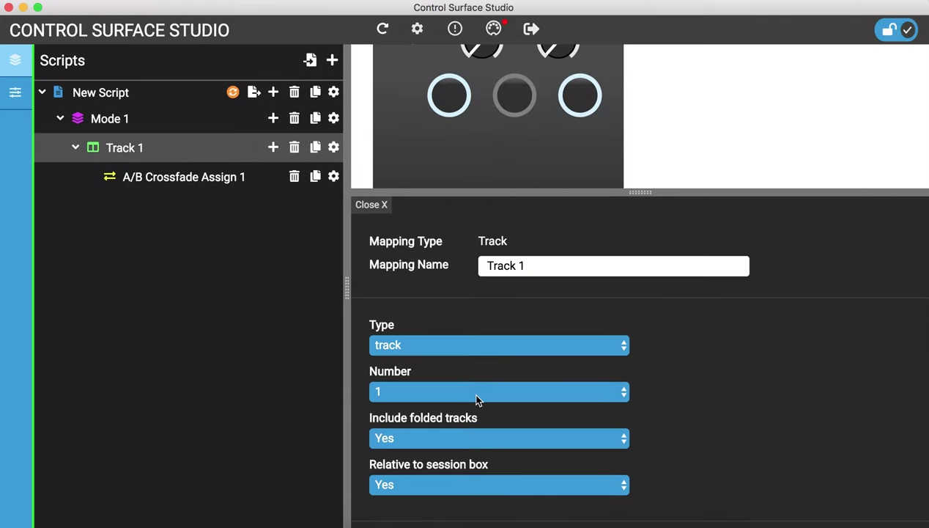
pyautogui.press('super+Tab')
pyautogui.press('super+shift+Tab')
pyautogui.click(490, 342)
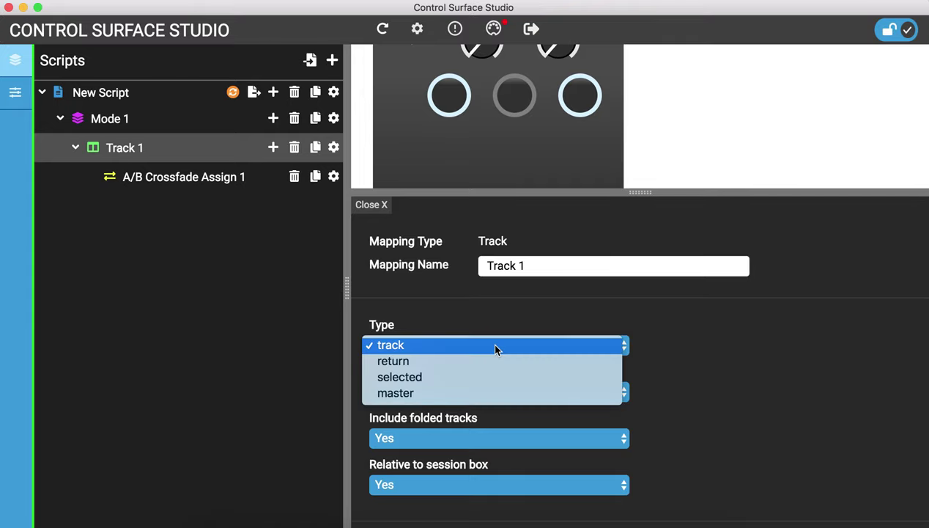
pyautogui.click(493, 378)
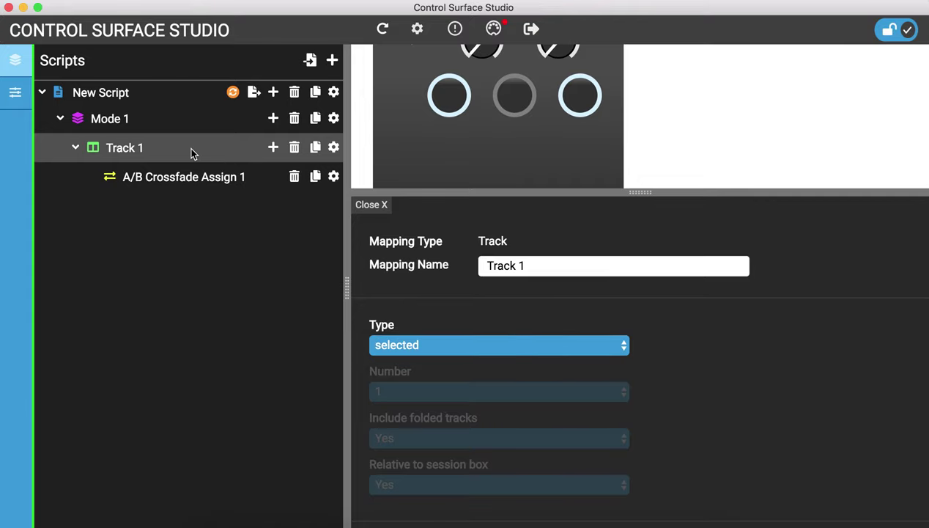
pyautogui.click(272, 147)
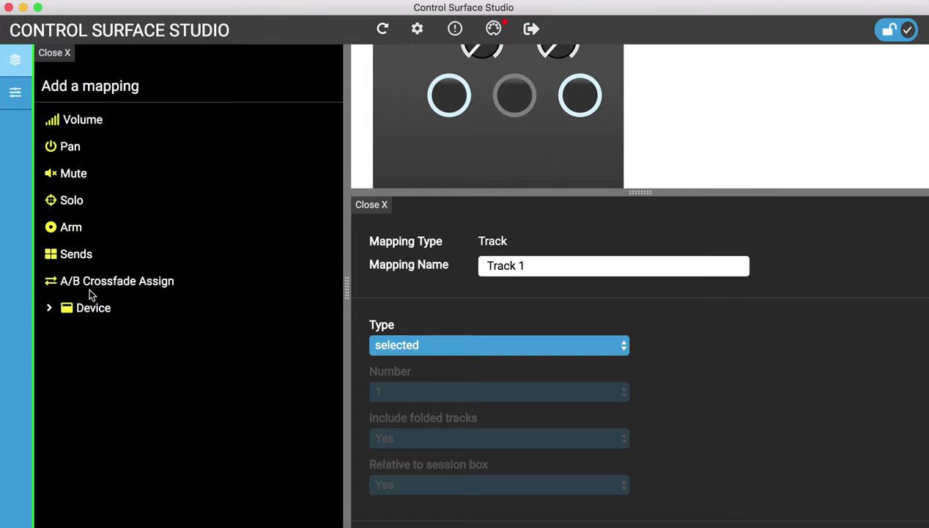
pyautogui.click(91, 284)
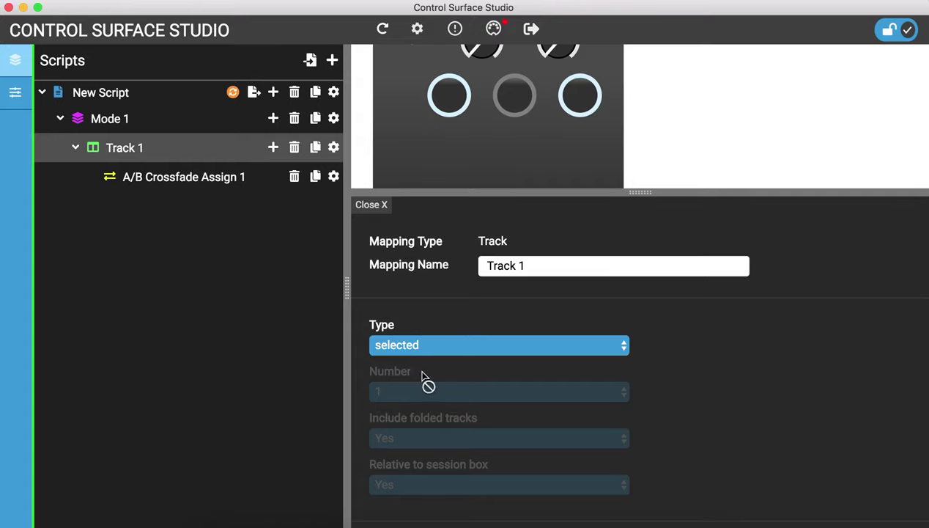
# - Install New Script and reload Live with a new set, discarding the changes to the current one
pyautogui.click(232, 92)
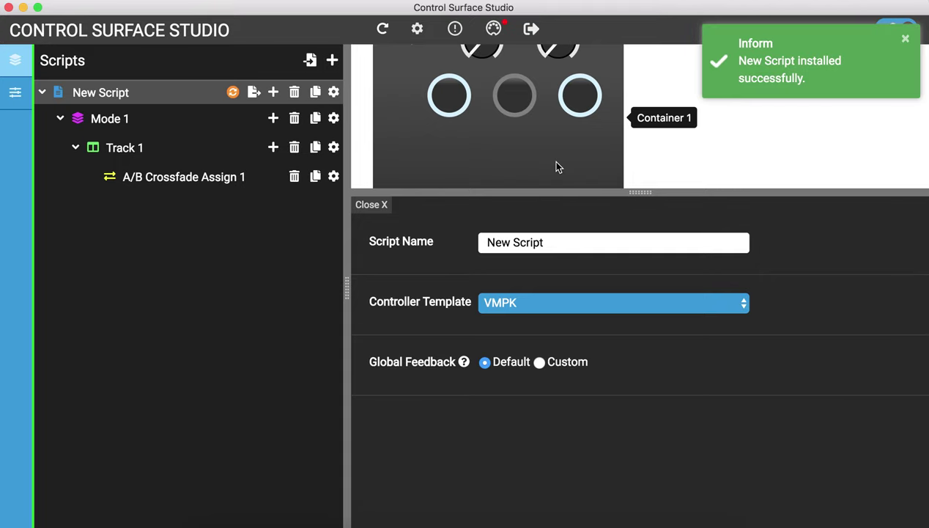
pyautogui.press('super+Tab')
pyautogui.press('super+n')
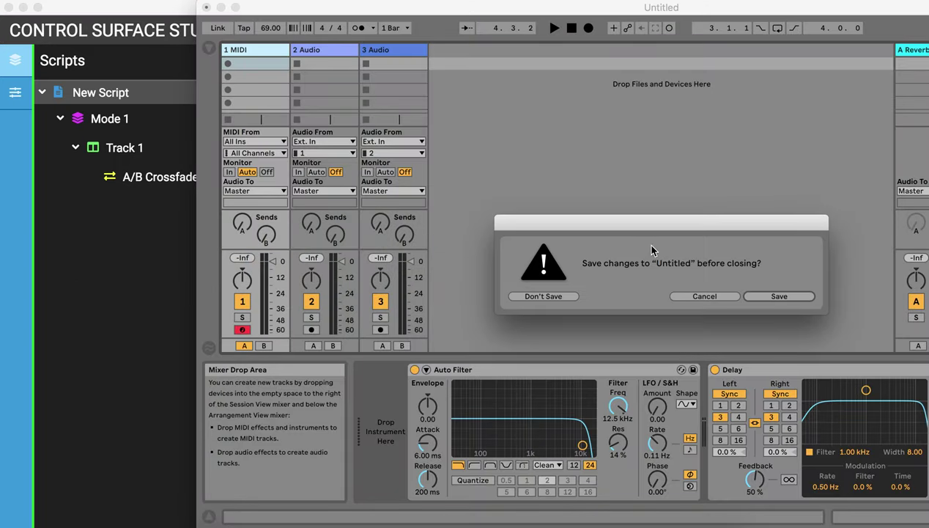
pyautogui.click(555, 293)
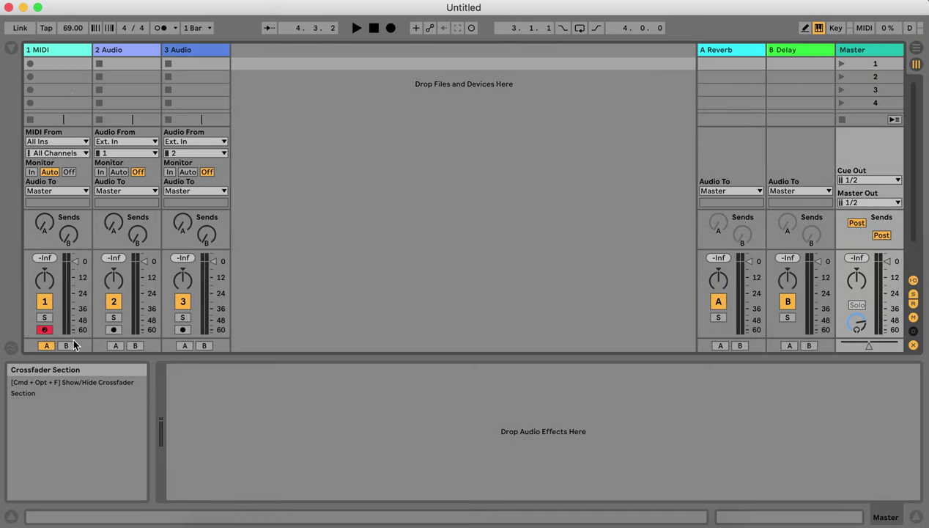
# - Select Live's MIDI and audio tracks in turn, ending on 2 Audio
pyautogui.click(118, 53)
pyautogui.click(178, 49)
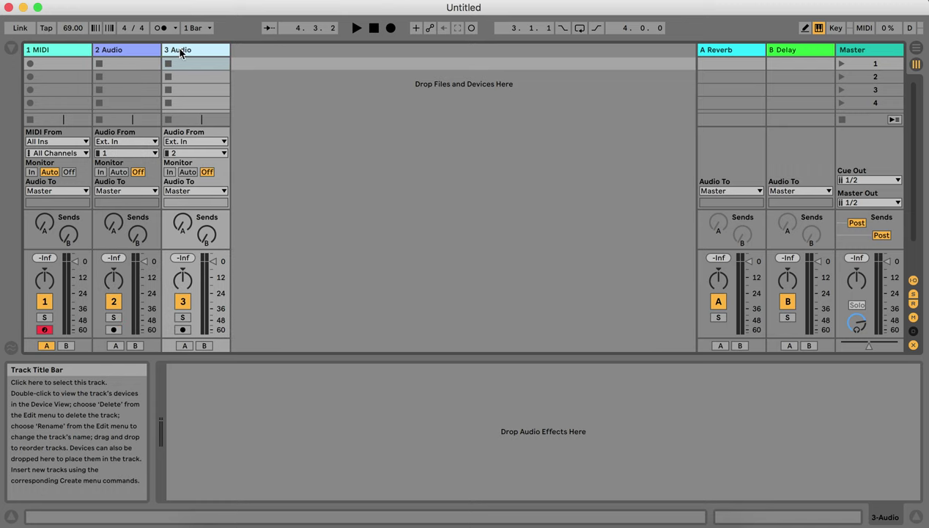
pyautogui.click(148, 49)
pyautogui.click(79, 46)
pyautogui.click(113, 50)
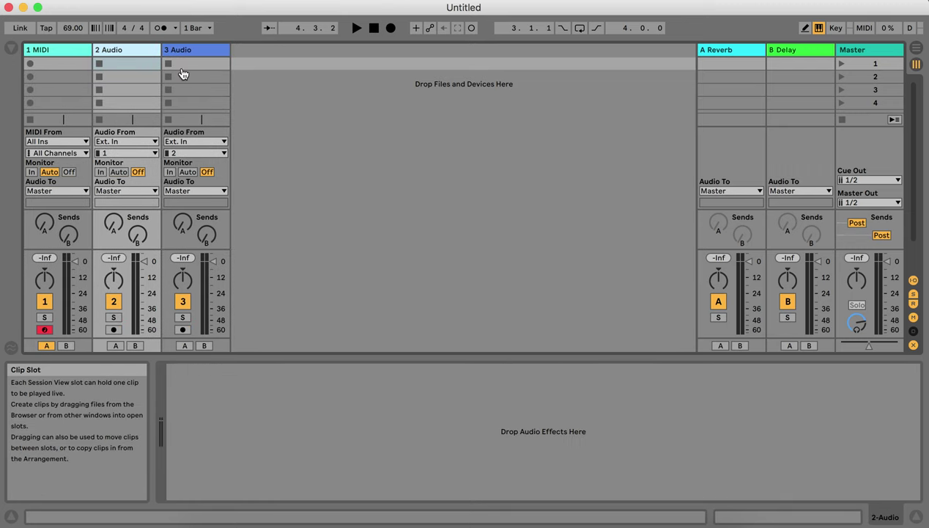
# - Bring the virtual MIDI keyboard forward, trigger its mode button and place its window just above Live's crossfade assign buttons
pyautogui.press('super+Tab')
pyautogui.press('super+Tab')
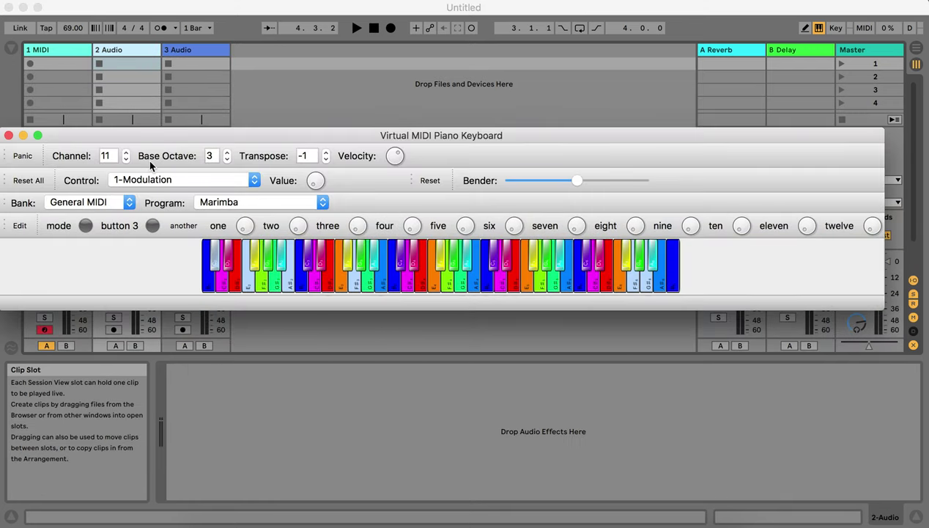
pyautogui.moveTo(147, 138); pyautogui.dragTo(492, 81)
pyautogui.click(430, 169)
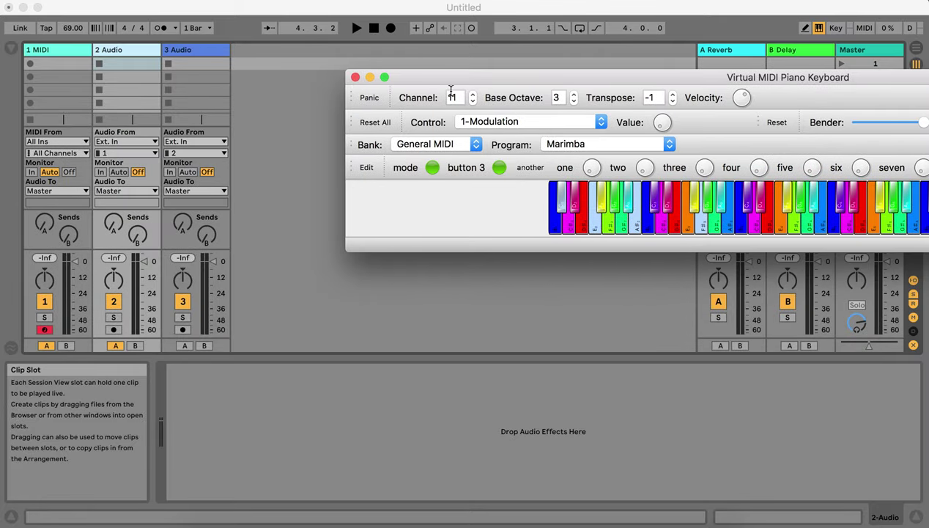
pyautogui.moveTo(388, 90); pyautogui.dragTo(338, 95)
pyautogui.click(334, 82)
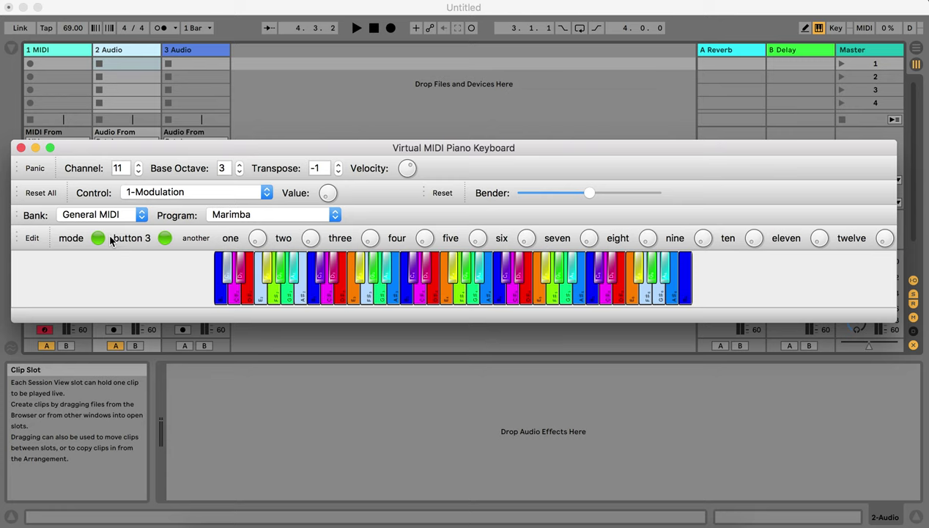
# - Assign 2 Audio to crossfade B in Live and toggle its assignment with the virtual keyboard's mode button
pyautogui.click(143, 344)
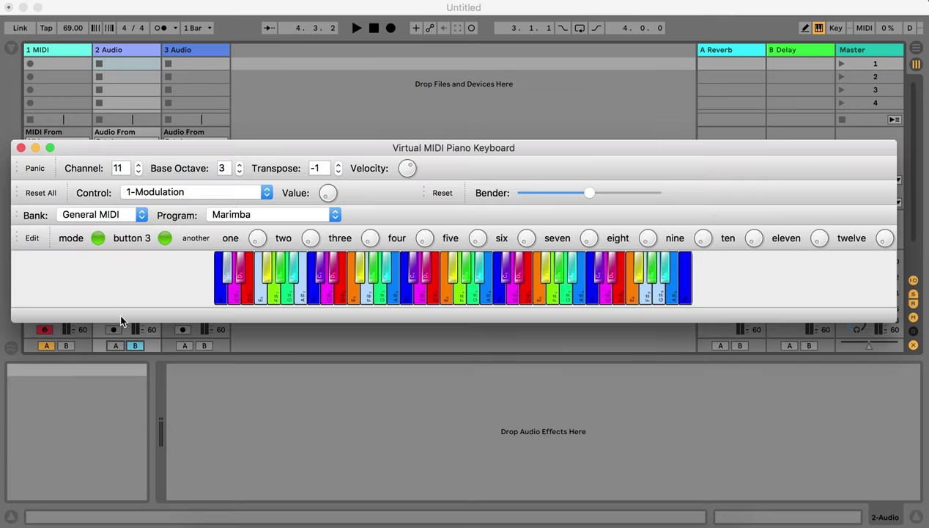
pyautogui.press('super+Tab')
pyautogui.click(99, 236)
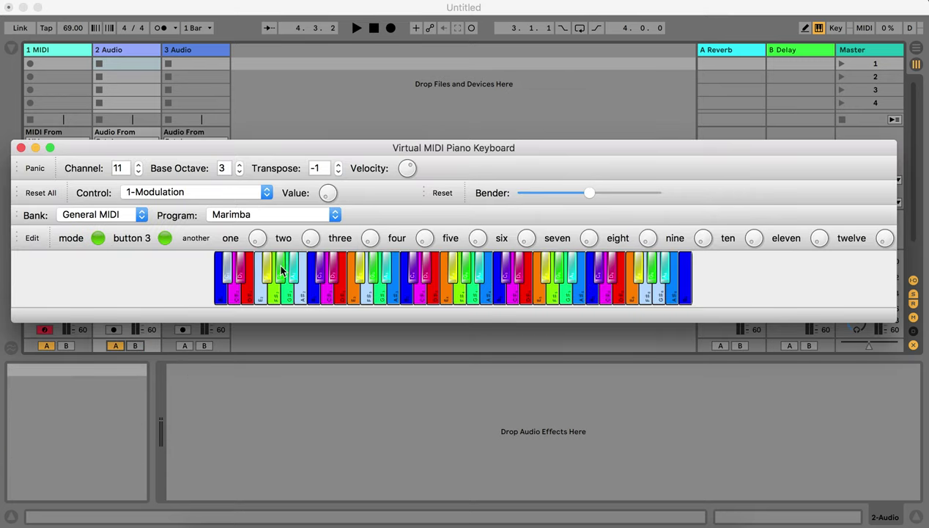
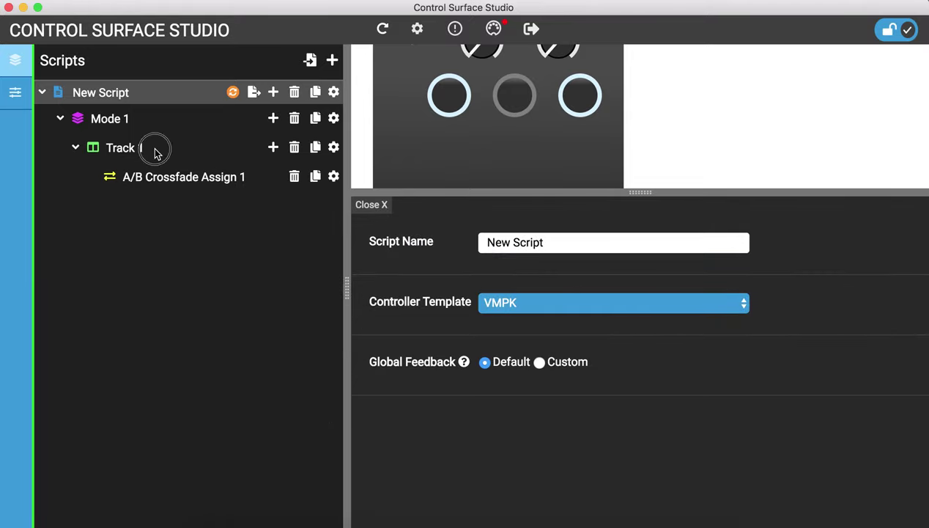
# - Set the Track 1 mapping's type to track, keeping Relative to session box at Yes
pyautogui.click(156, 152)
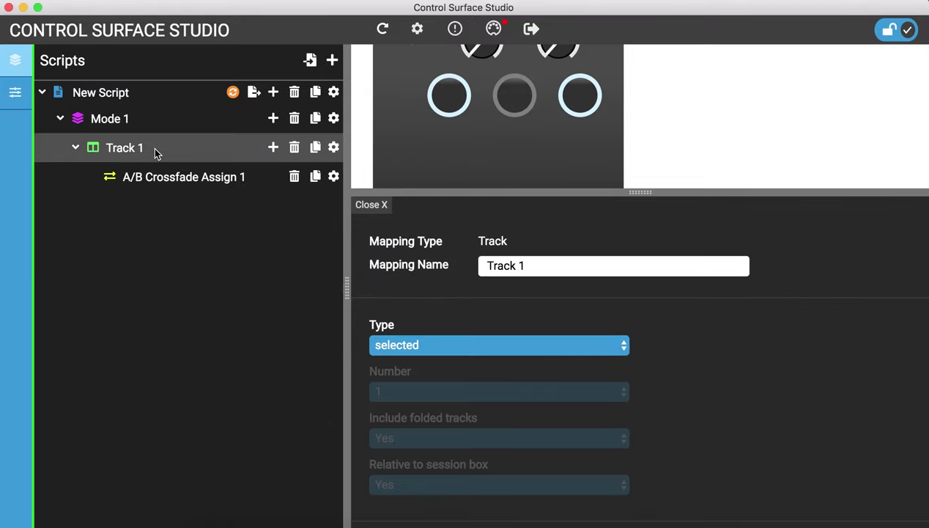
pyautogui.click(449, 351)
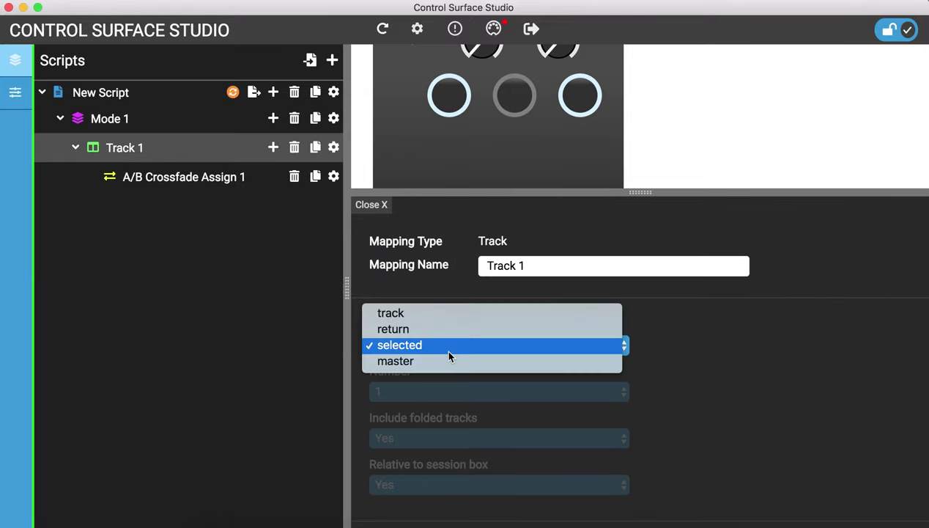
pyautogui.click(443, 314)
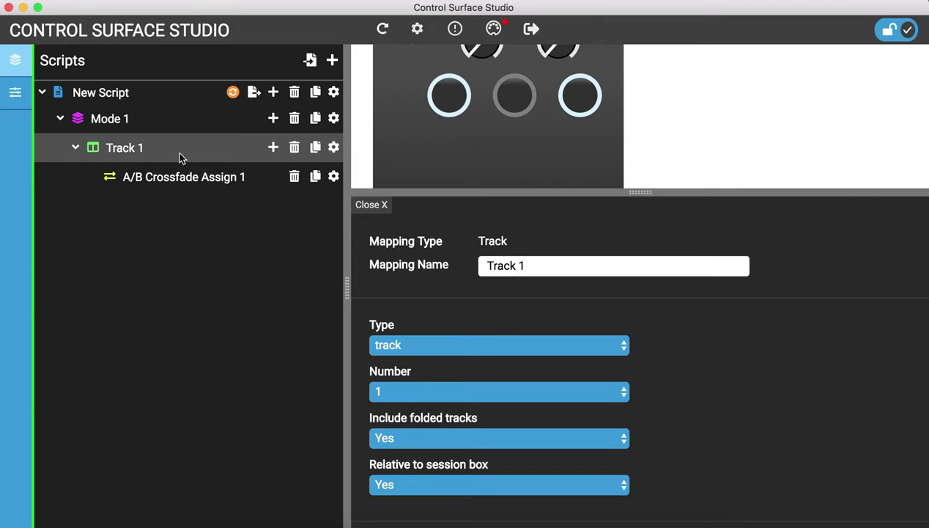
pyautogui.scroll(-2, 500, 429)
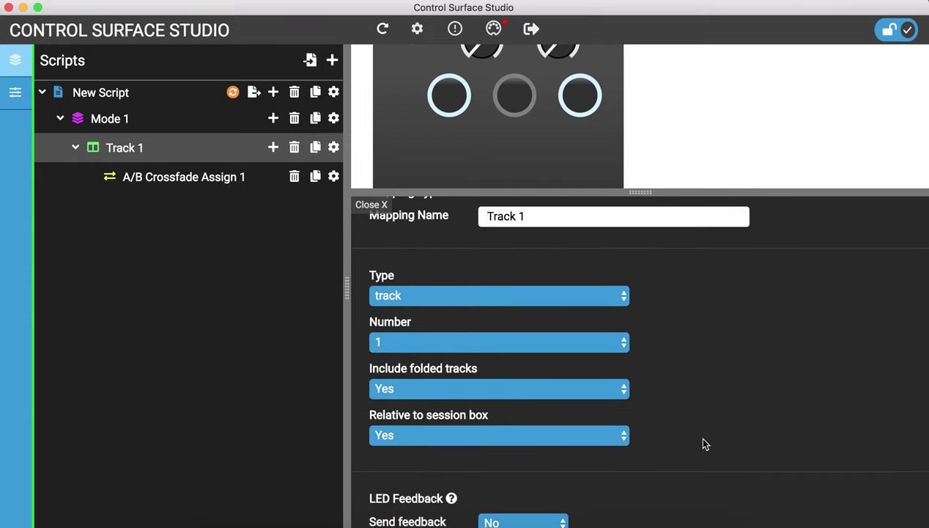
pyautogui.scroll(-1, 702, 444)
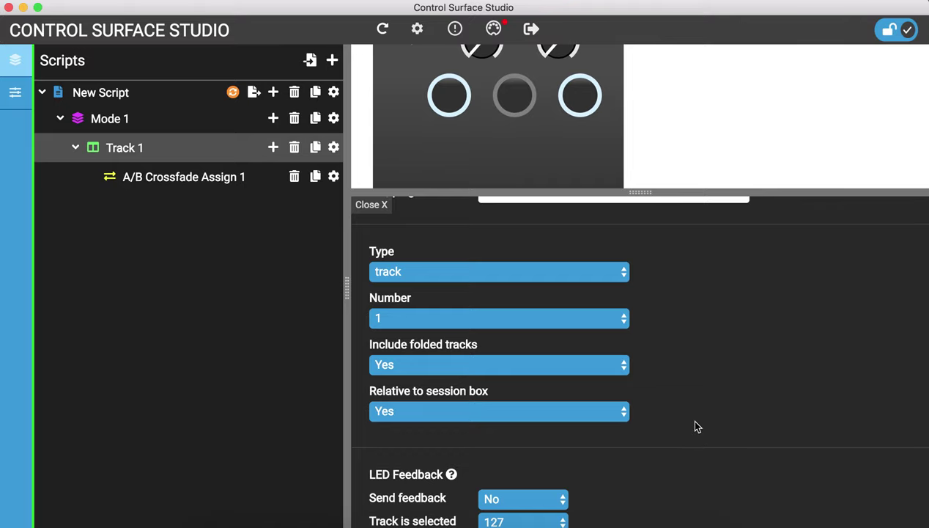
pyautogui.moveTo(368, 391); pyautogui.dragTo(493, 394)
pyautogui.click(387, 417)
pyautogui.click(408, 409)
# - Add a Session Box of 2 tracks and 1 scene to Mode 1 and install the script
pyautogui.click(143, 121)
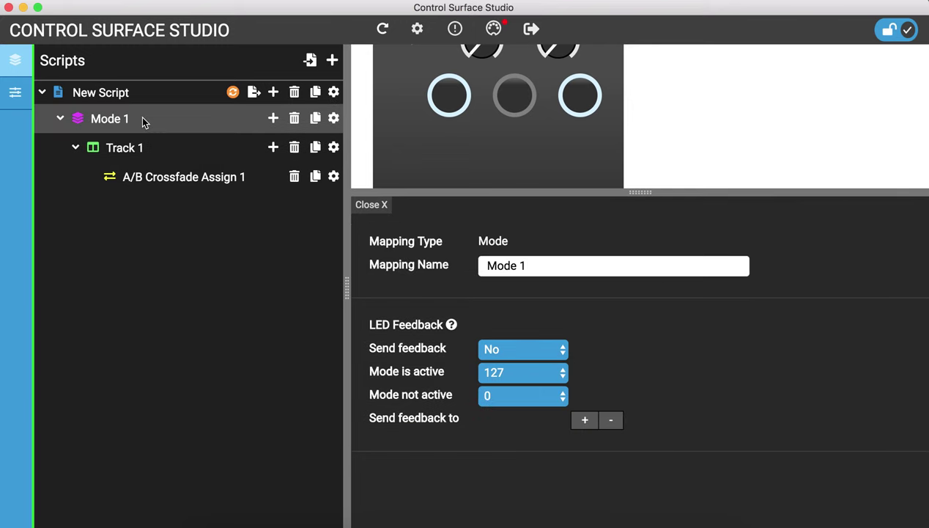
pyautogui.click(273, 118)
pyautogui.scroll(-3, 203, 199)
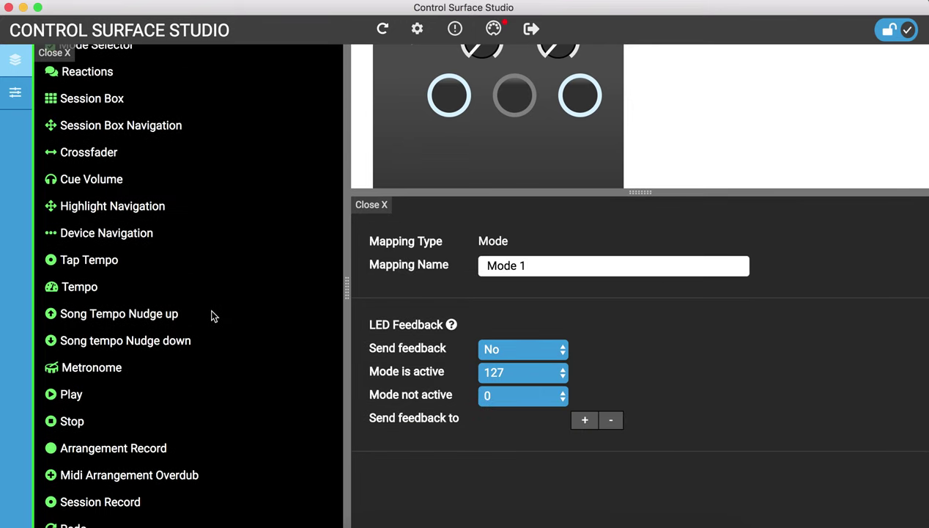
pyautogui.scroll(1, 147, 187)
pyautogui.click(114, 118)
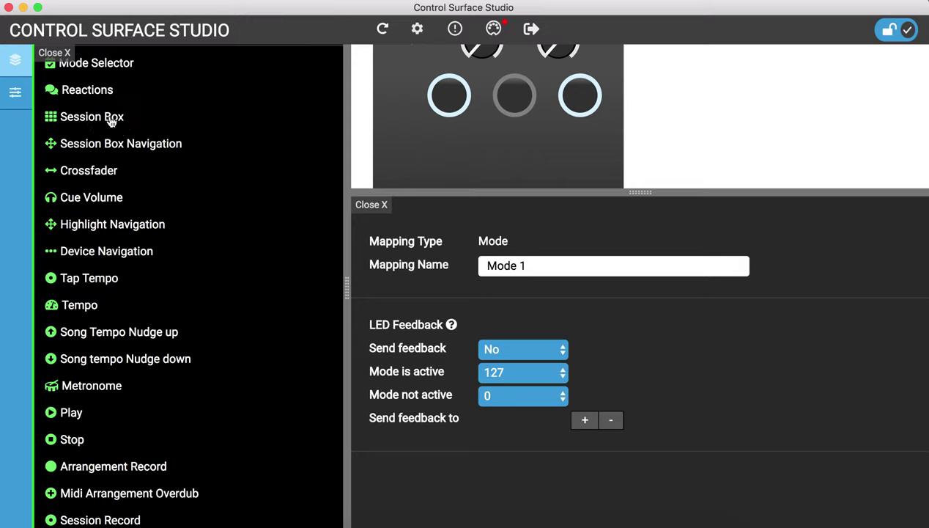
pyautogui.click(562, 325)
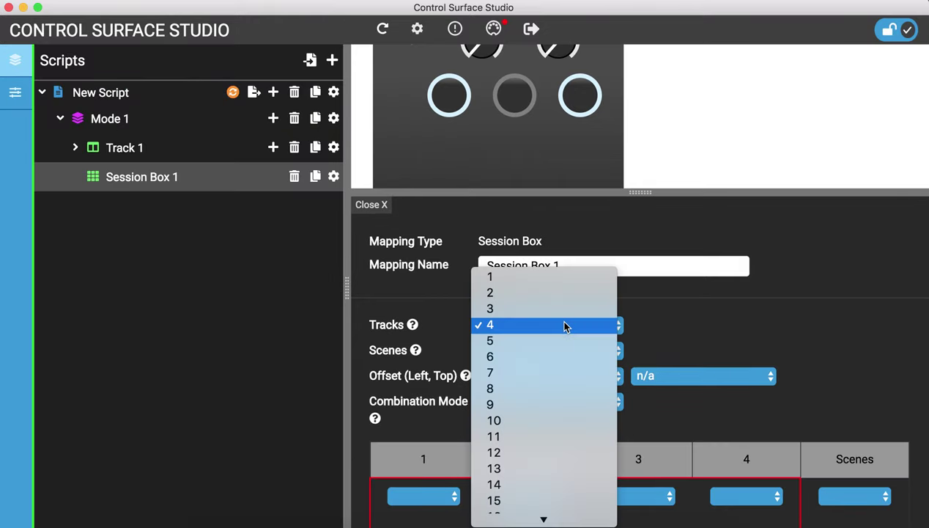
pyautogui.click(556, 292)
pyautogui.click(526, 350)
pyautogui.click(530, 336)
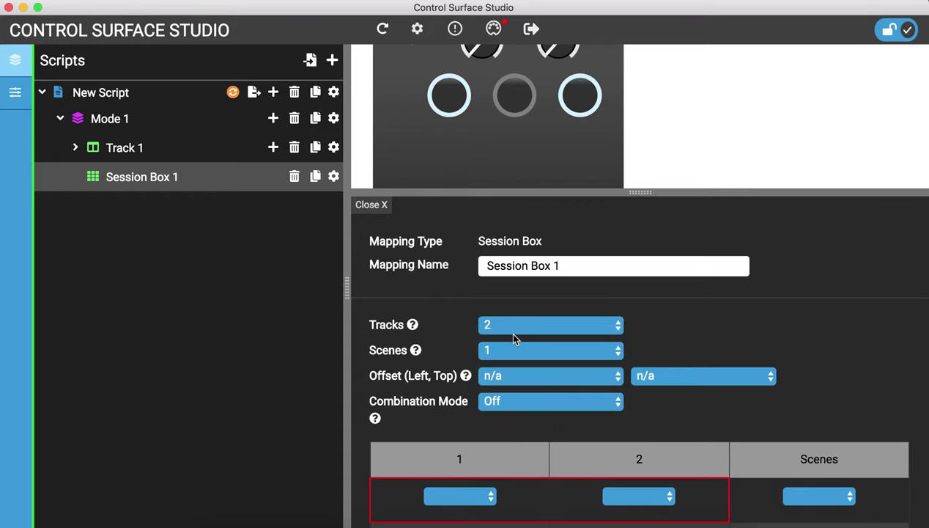
pyautogui.scroll(-1, 549, 414)
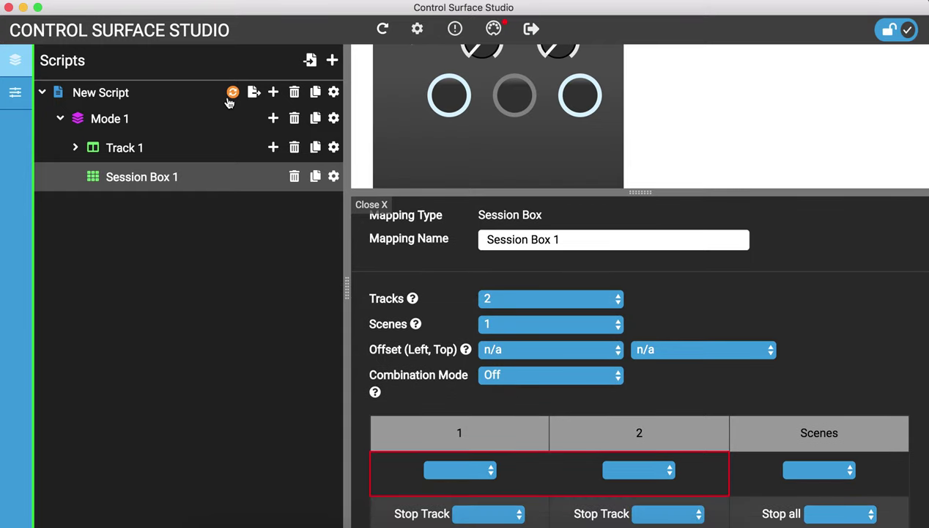
pyautogui.click(232, 95)
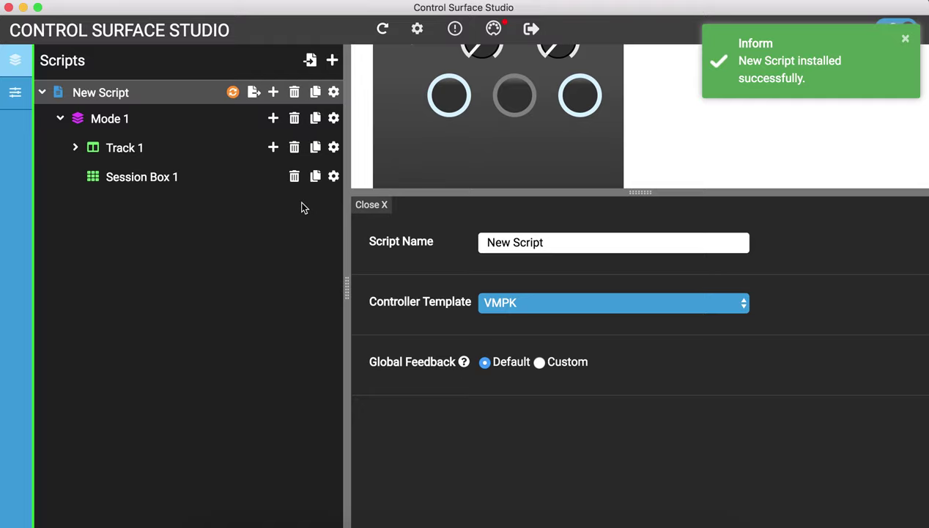
# - Add a Session Box Navigation mapping to Mode 1 that scrolls tracks, with Knob 1 as controller input
pyautogui.click(271, 117)
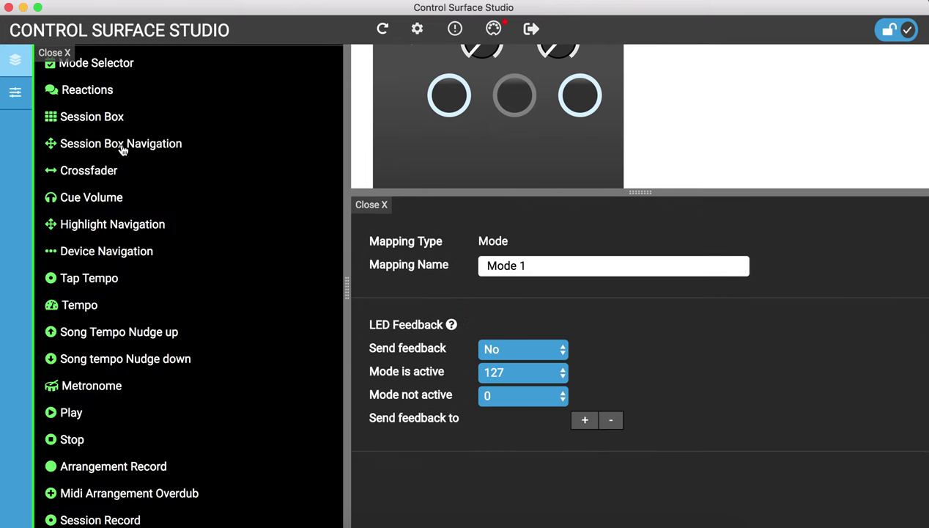
pyautogui.click(121, 143)
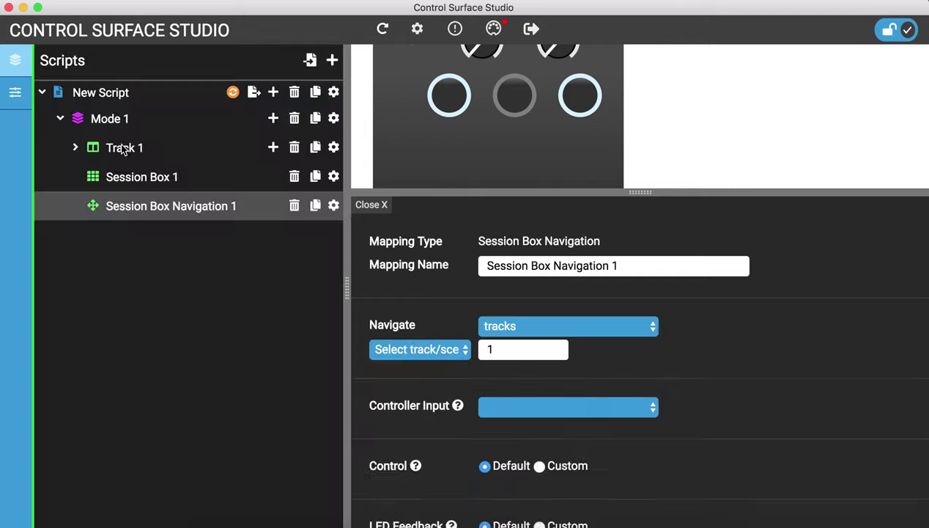
pyautogui.click(500, 325)
pyautogui.click(424, 350)
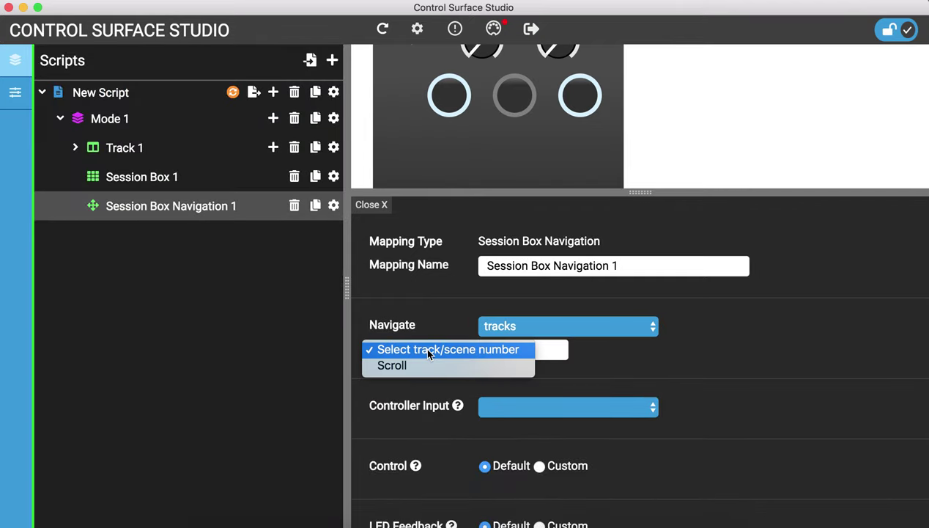
pyautogui.click(425, 365)
pyautogui.click(551, 410)
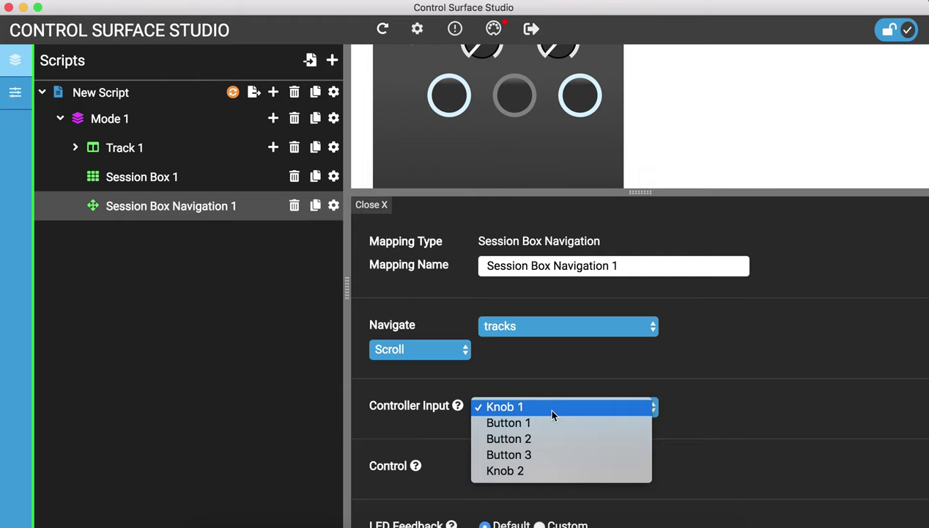
pyautogui.click(551, 407)
pyautogui.scroll(-1, 451, 403)
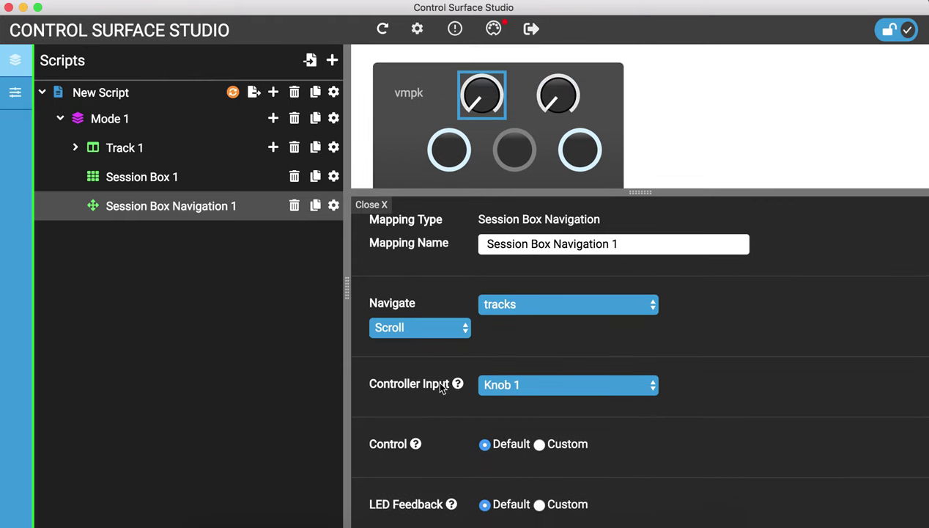
# - Install the New Script and reload it in Live with a new set, discarding the current one
pyautogui.scroll(-1, 444, 405)
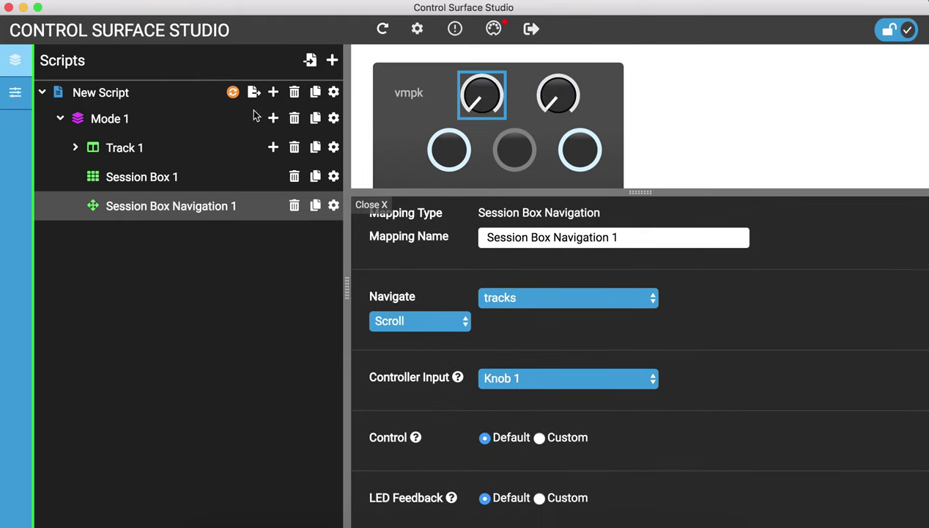
pyautogui.click(233, 92)
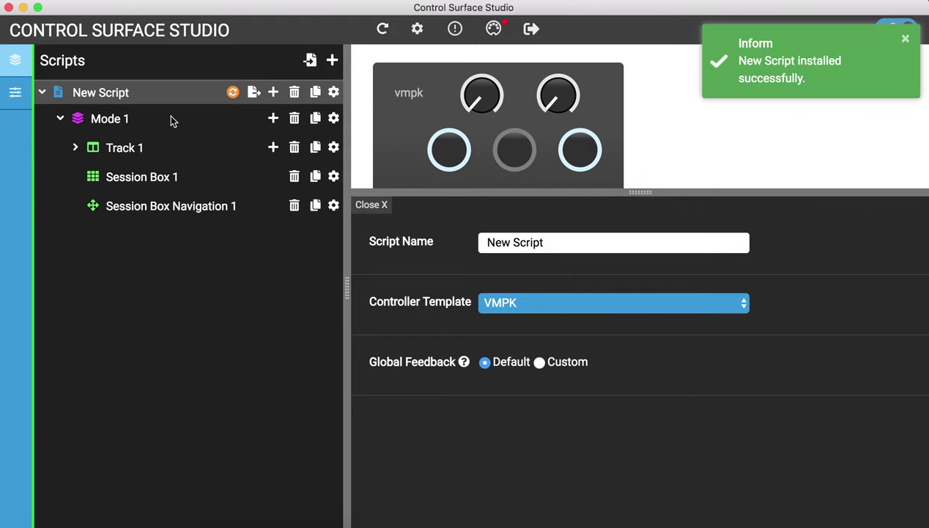
pyautogui.press('super+Tab')
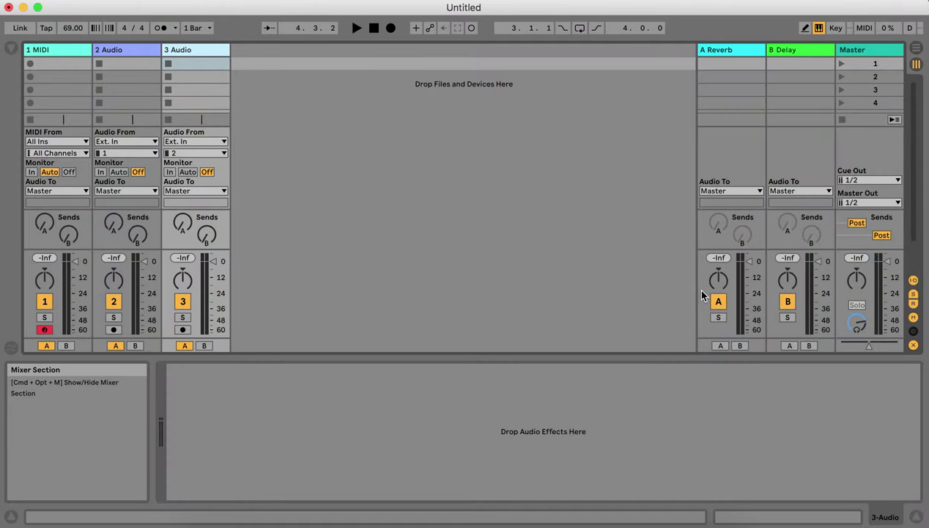
pyautogui.press('super+n')
pyautogui.click(362, 295)
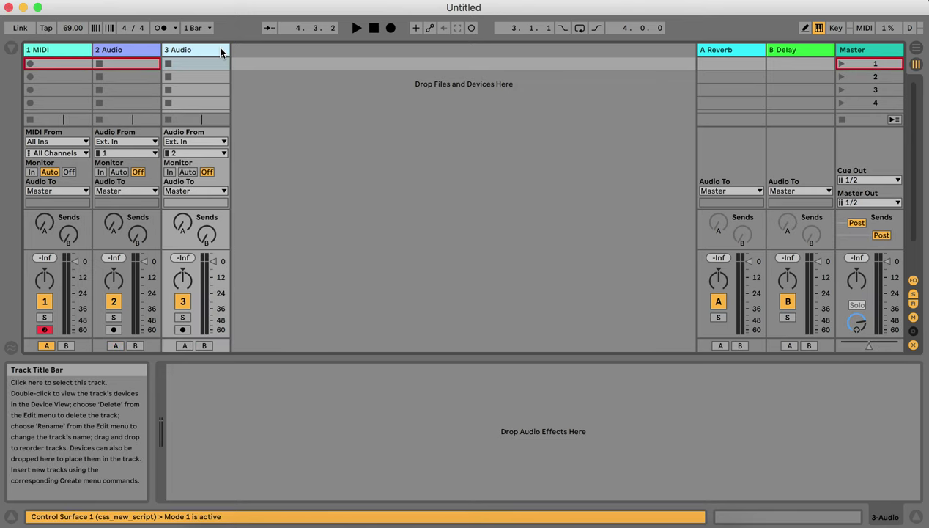
# - Add five audio tracks to the Live set after 3 Audio
pyautogui.press('super+t')
pyautogui.press('super+t')
pyautogui.press('super+t')
pyautogui.press('super+t')
pyautogui.press('super+t')
# - Switch to Virtual MIDI Piano Keyboard and move the session box to tracks 3 and 4 with knob one
pyautogui.press('super+Tab')
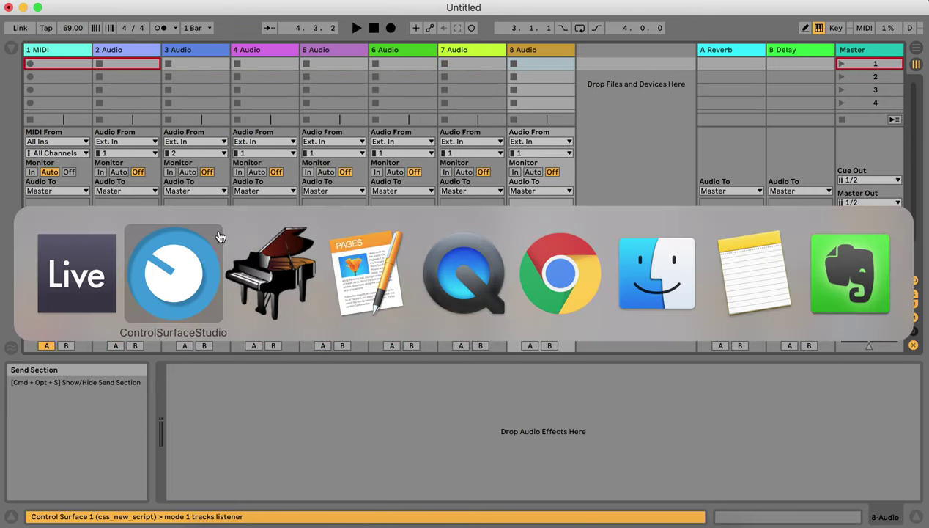
pyautogui.click(228, 263)
pyautogui.click(198, 155)
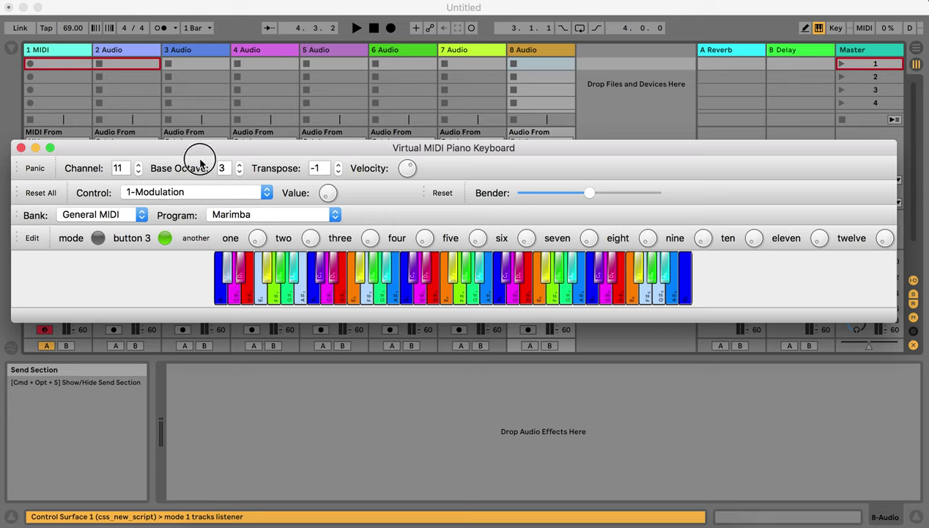
pyautogui.moveTo(259, 236); pyautogui.dragTo(230, 231)
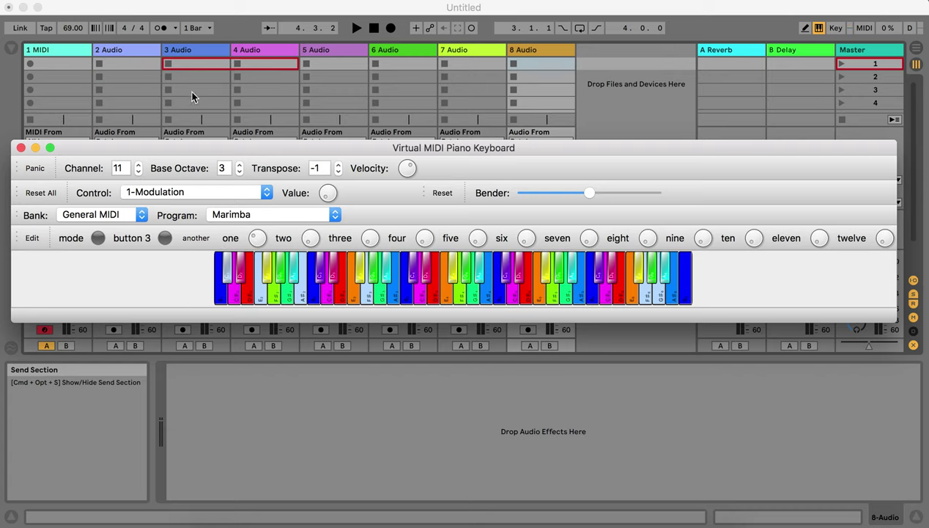
# - Assign 3 Audio to crossfade A with the virtual keyboard's mode button
pyautogui.press('super+Tab')
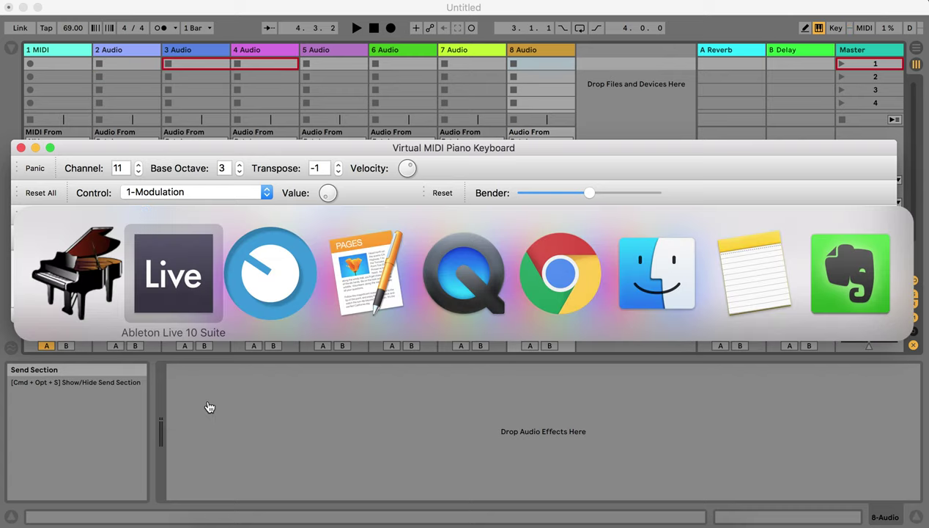
pyautogui.click(101, 289)
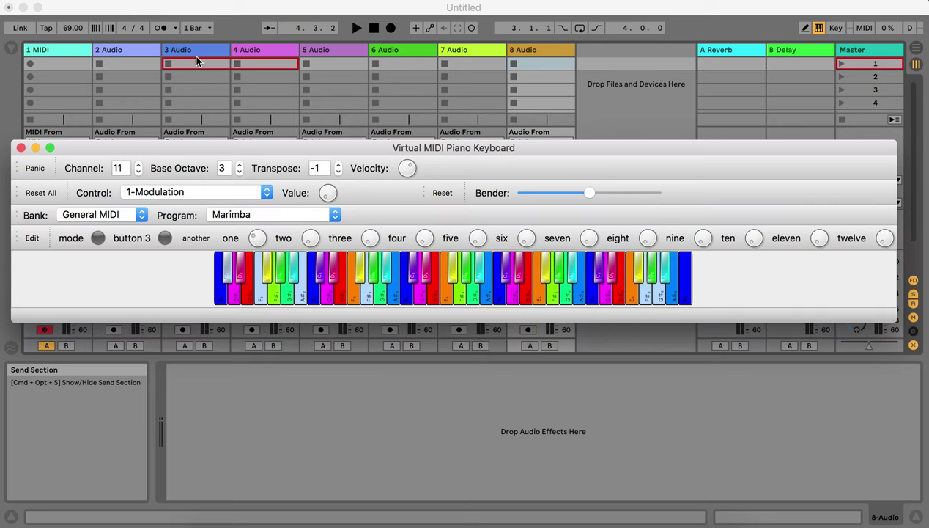
pyautogui.click(99, 240)
pyautogui.click(100, 240)
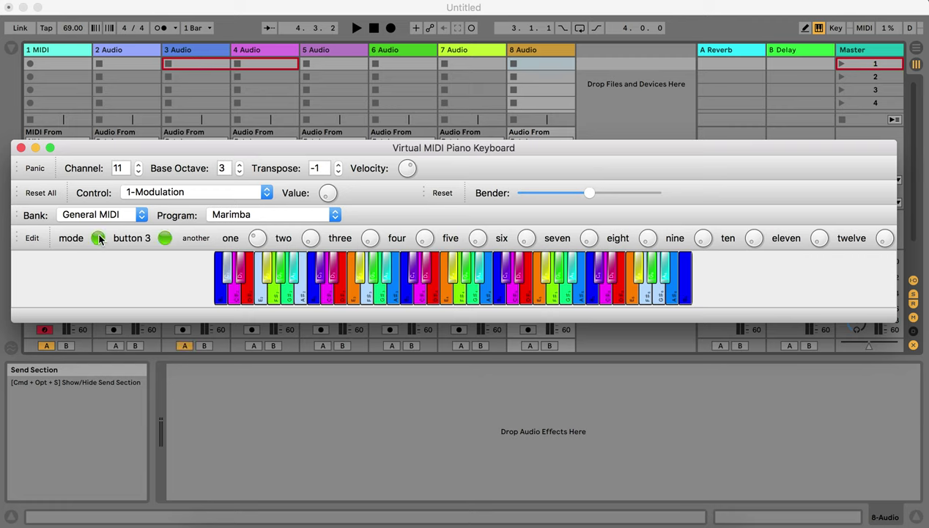
# - Move the session box to tracks 7 and 8 with knob one and assign 7 Audio to crossfade A using the mode button
pyautogui.moveTo(260, 233); pyautogui.dragTo(264, 234)
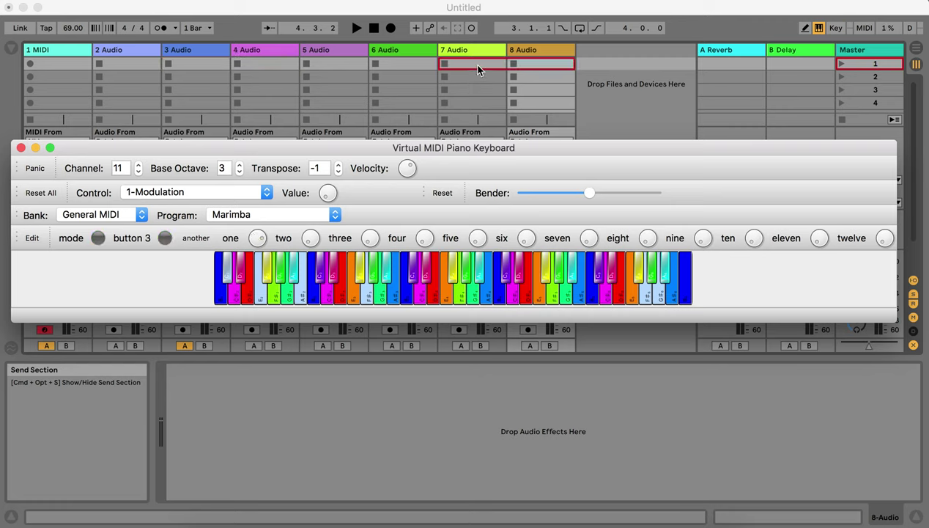
pyautogui.click(98, 239)
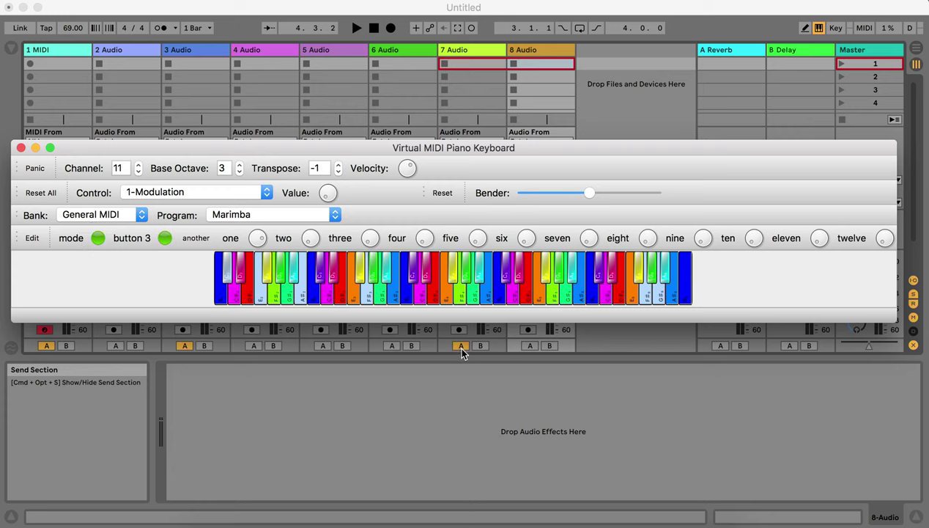
# - Move the virtual keyboard window aside, check the topic outline in Pages, and return to Control Surface Studio
pyautogui.moveTo(263, 139); pyautogui.dragTo(407, 129)
pyautogui.press('super+Tab')
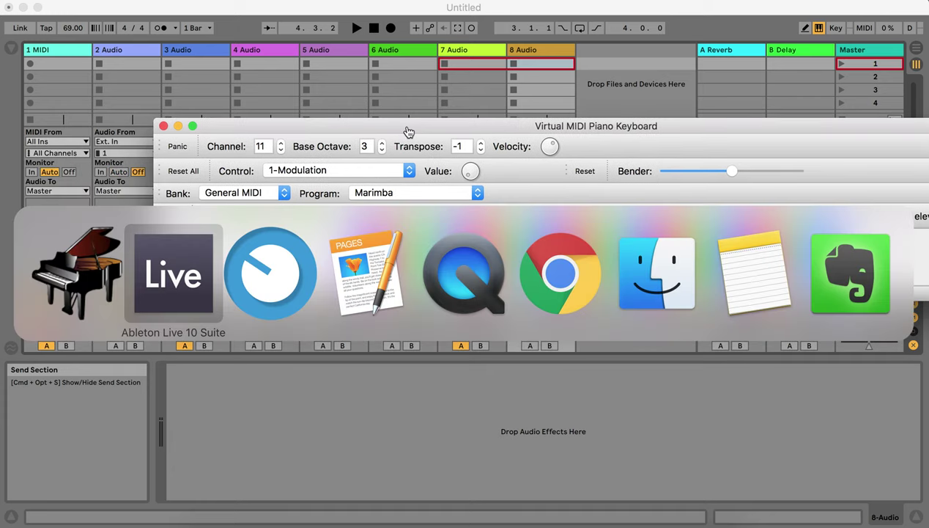
pyautogui.click(311, 290)
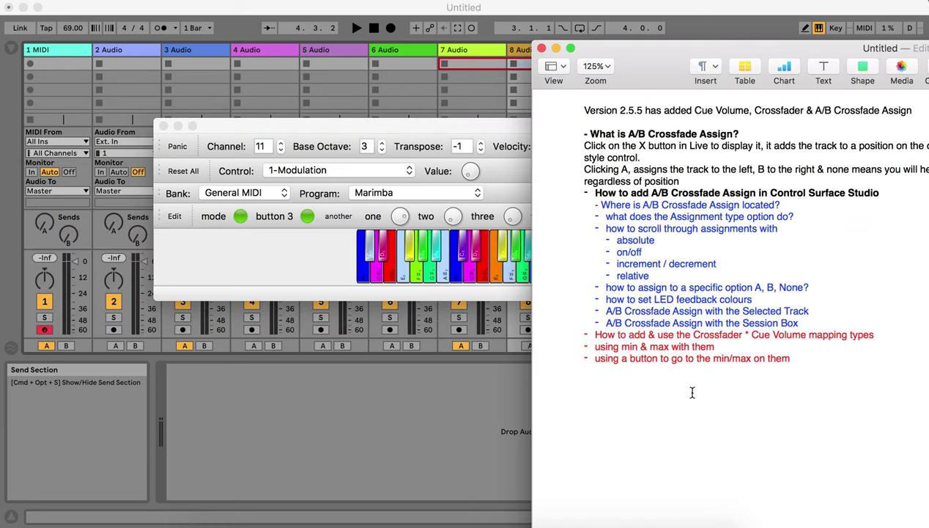
pyautogui.press('super+Tab')
pyautogui.press('super+Tab')
pyautogui.press('super+Tab')
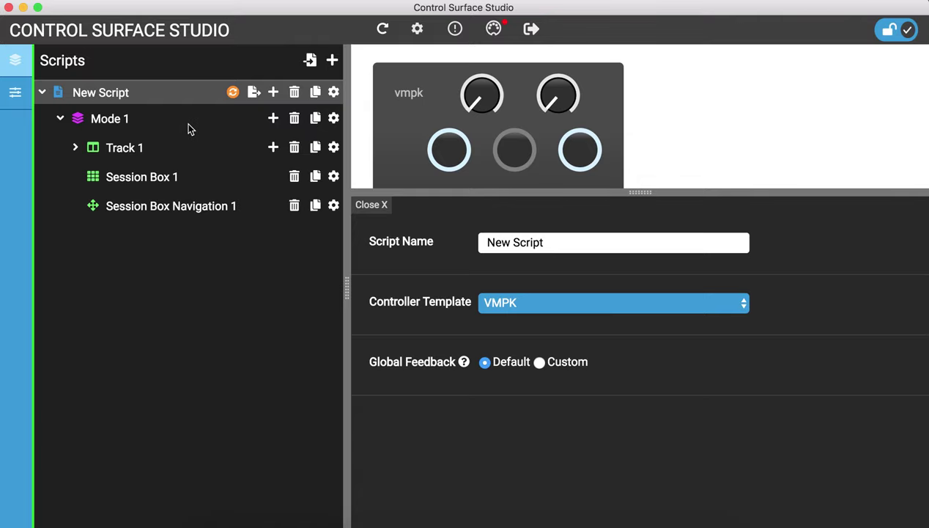
# - Add a Crossfader mapping and a Cue Volume mapping to Mode 1
pyautogui.click(252, 121)
pyautogui.click(272, 119)
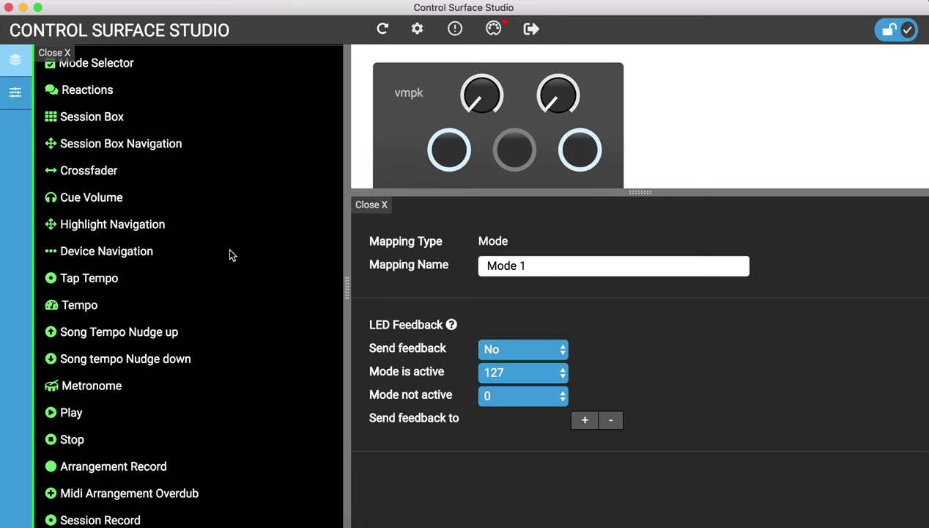
pyautogui.scroll(-1, 134, 233)
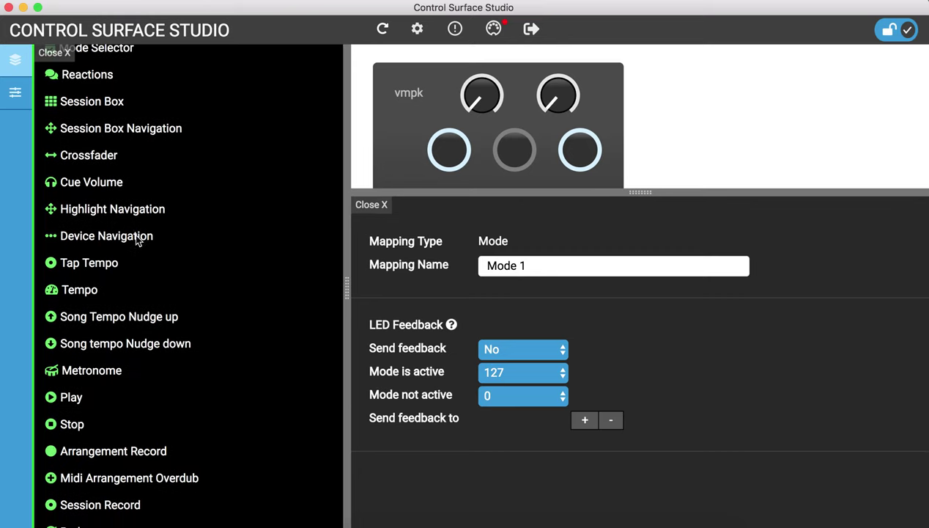
pyautogui.click(102, 157)
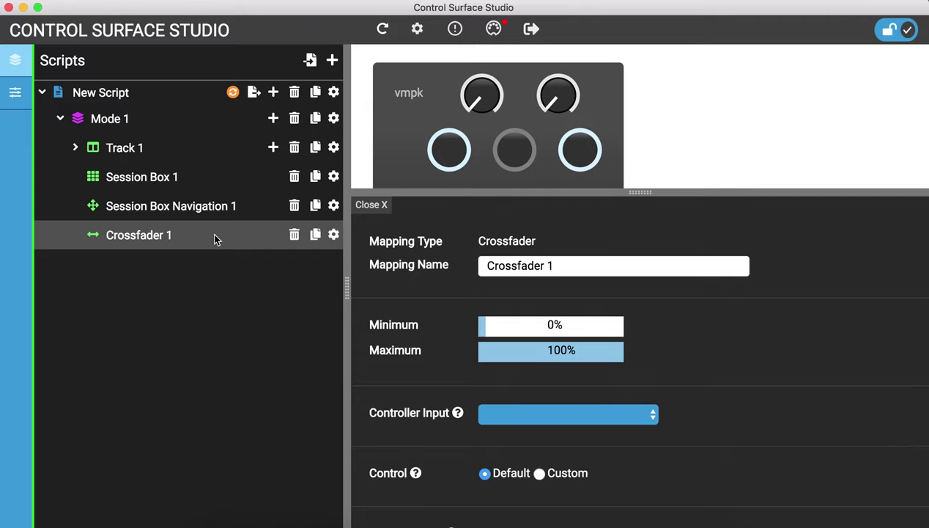
pyautogui.click(272, 118)
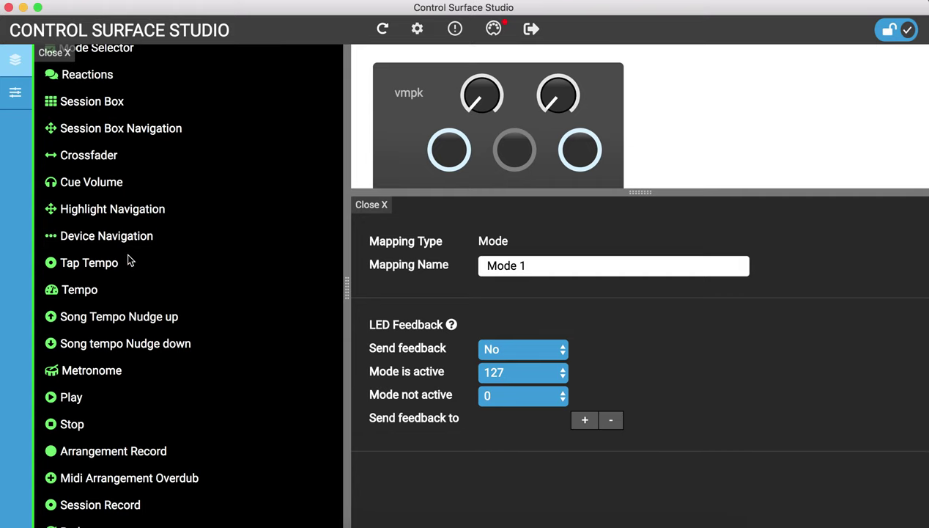
pyautogui.click(88, 184)
# - Set Knob 1 as the controller input for both Crossfader 1 and Cue Volume 1
pyautogui.click(182, 237)
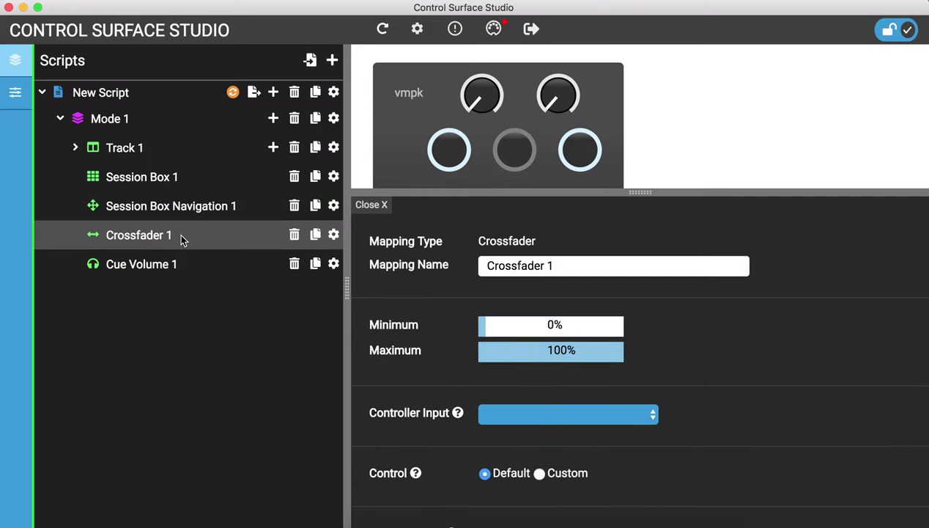
pyautogui.click(606, 415)
pyautogui.click(600, 414)
pyautogui.click(149, 268)
pyautogui.click(562, 414)
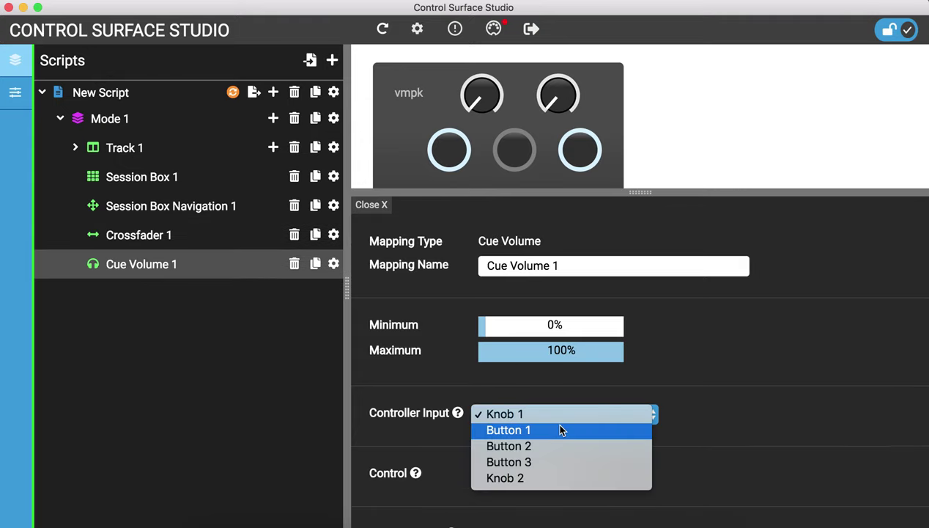
pyautogui.click(504, 403)
# - Delete the Session Box Navigation 1, Session Box 1 and Track 1 mappings from Mode 1
pyautogui.click(139, 206)
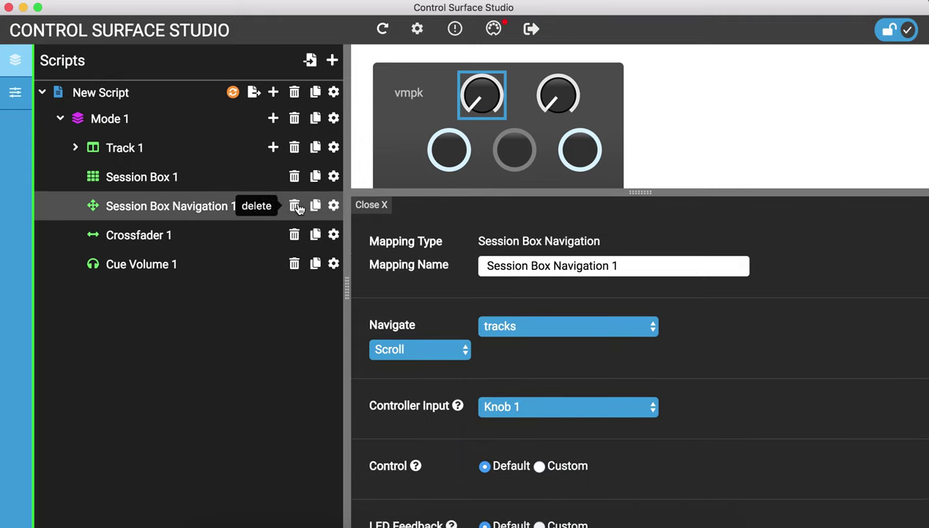
pyautogui.click(294, 206)
pyautogui.click(293, 178)
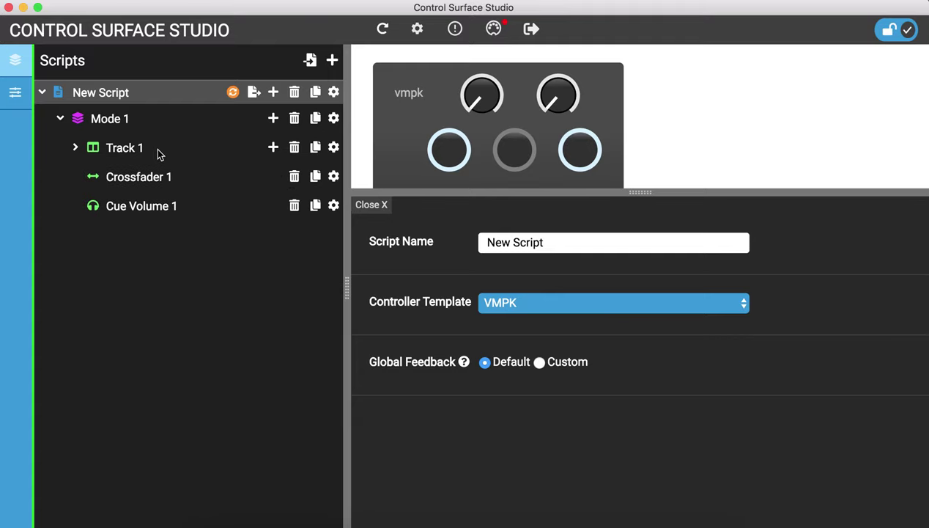
pyautogui.click(294, 148)
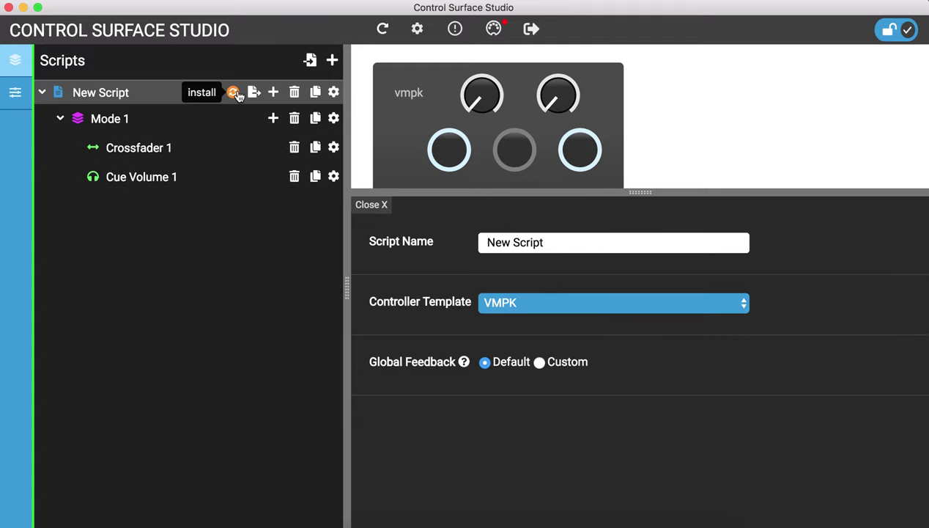
# - Check the Cue Volume 1 and Crossfader 1 mappings, install the script and reload Live with a new set
pyautogui.click(181, 175)
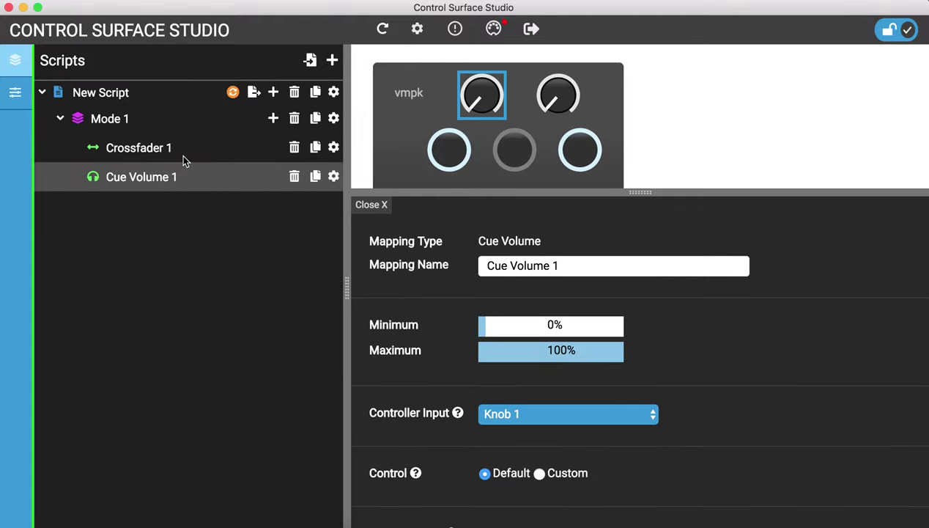
pyautogui.click(183, 156)
pyautogui.click(232, 92)
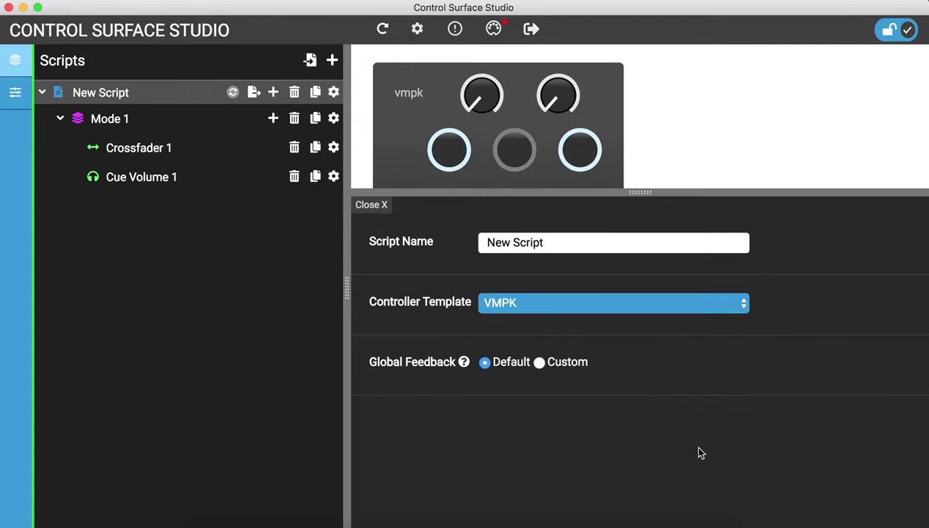
pyautogui.press('super+Tab')
pyautogui.press('super+Tab')
pyautogui.press('super+Tab')
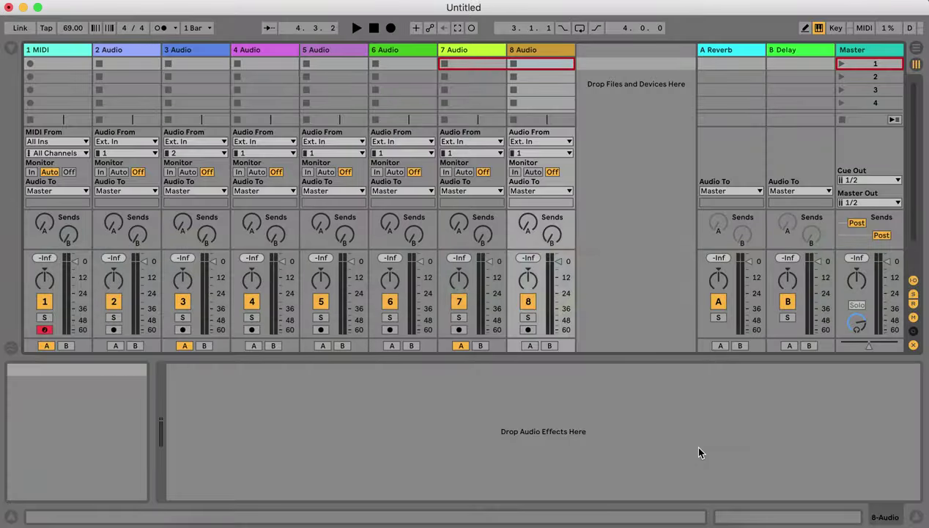
pyautogui.press('super+q')
pyautogui.click(363, 301)
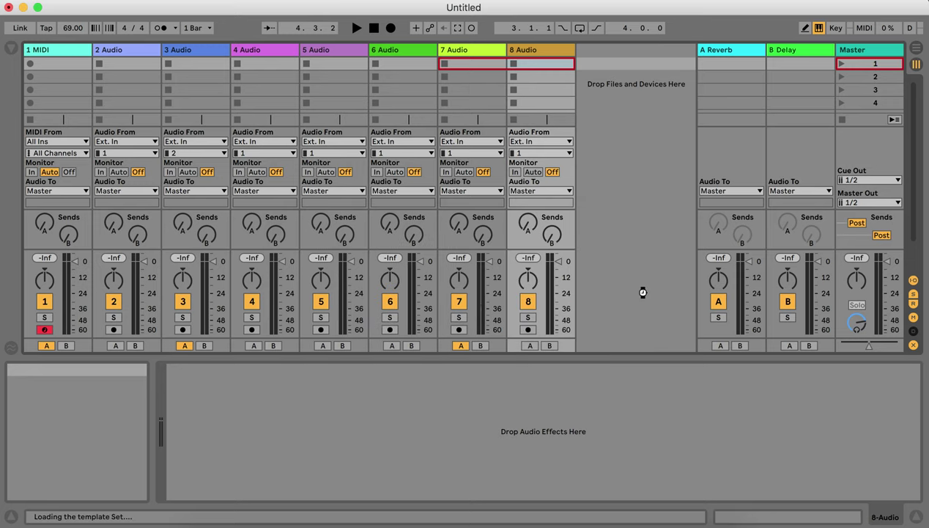
# - Move the virtual keyboard clear of Live's master controls and turn knob one to test the crossfader and cue volume
pyautogui.press('super+Tab')
pyautogui.press('super+Tab')
pyautogui.press('super+Tab')
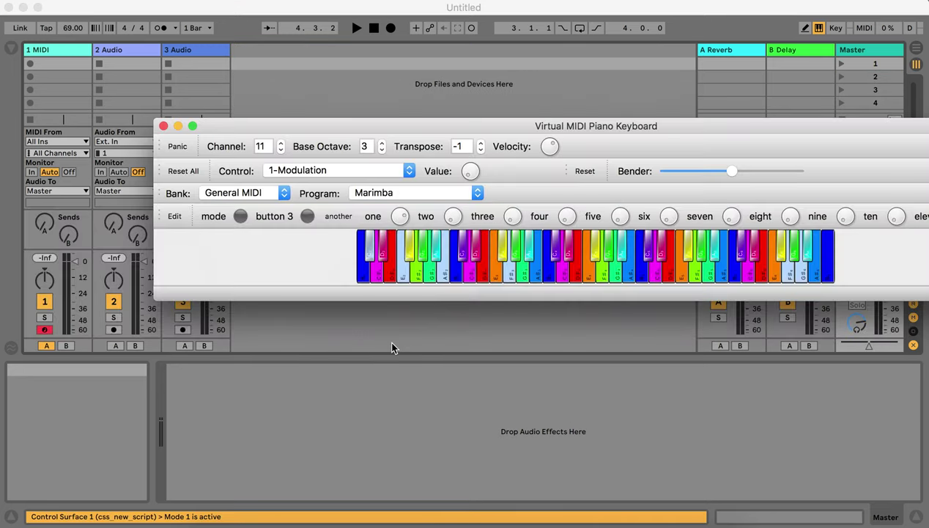
pyautogui.moveTo(439, 127); pyautogui.dragTo(893, 149)
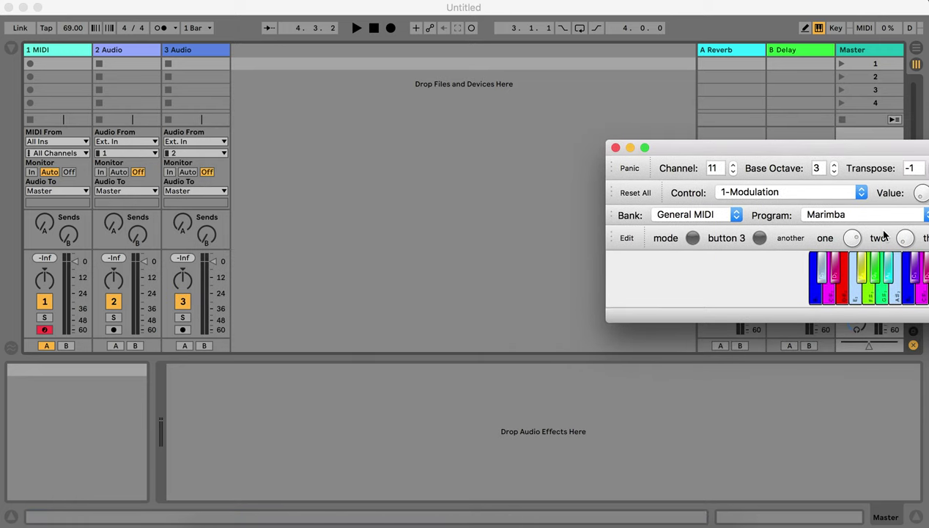
pyautogui.moveTo(859, 242)
pyautogui.mouseDown()
pyautogui.moveTo(832, 235)
pyautogui.moveTo(838, 263)
pyautogui.moveTo(833, 230)
pyautogui.moveTo(848, 235)
pyautogui.mouseUp()
pyautogui.moveTo(846, 145); pyautogui.dragTo(846, 115)
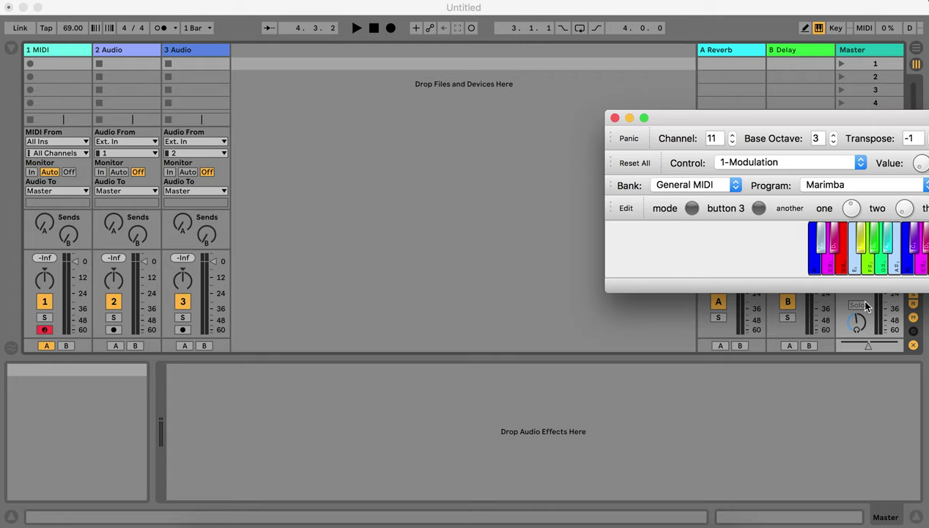
pyautogui.moveTo(851, 214); pyautogui.dragTo(806, 220)
# - Examine Cue Volume 1's minimum and maximum settings in Control Surface Studio alongside Live's Preview/Cue Volume control
pyautogui.press('super+Tab')
pyautogui.press('super+Tab')
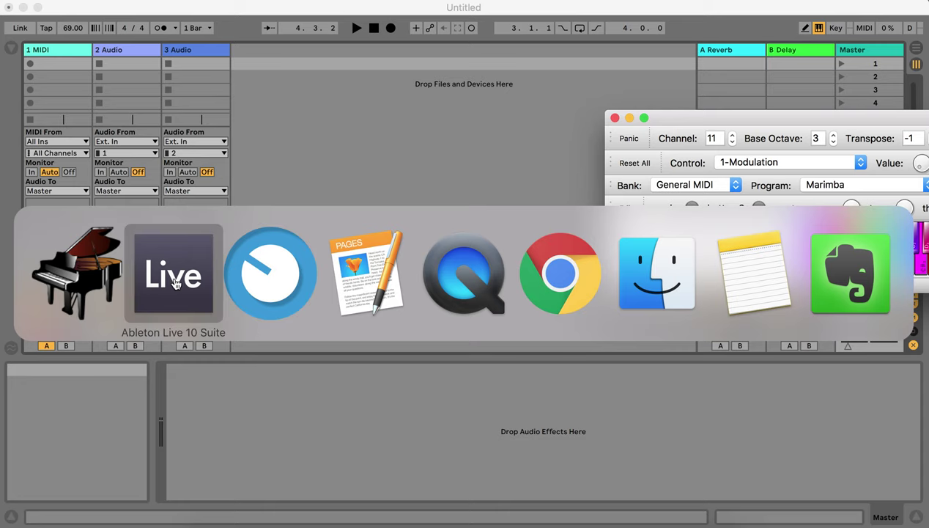
pyautogui.press('super+Tab')
pyautogui.click(190, 173)
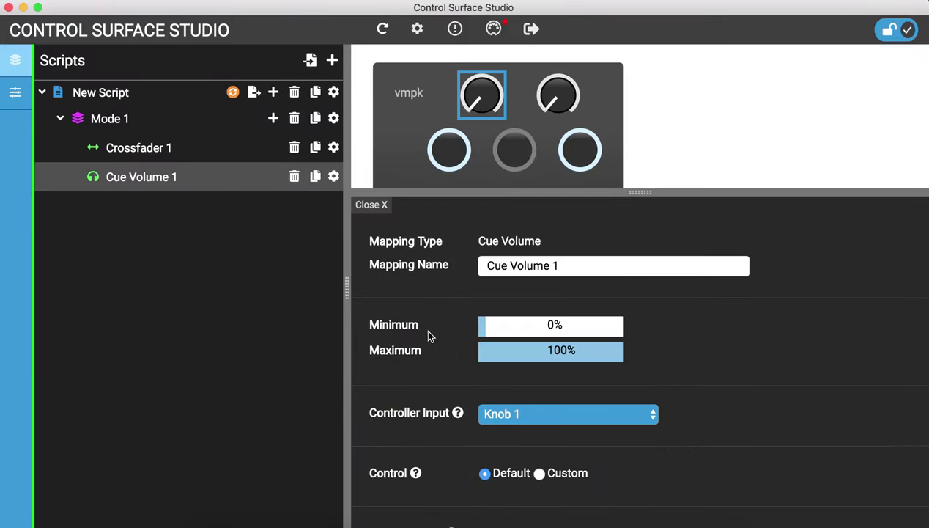
pyautogui.press('super+Tab')
pyautogui.press('super+Tab')
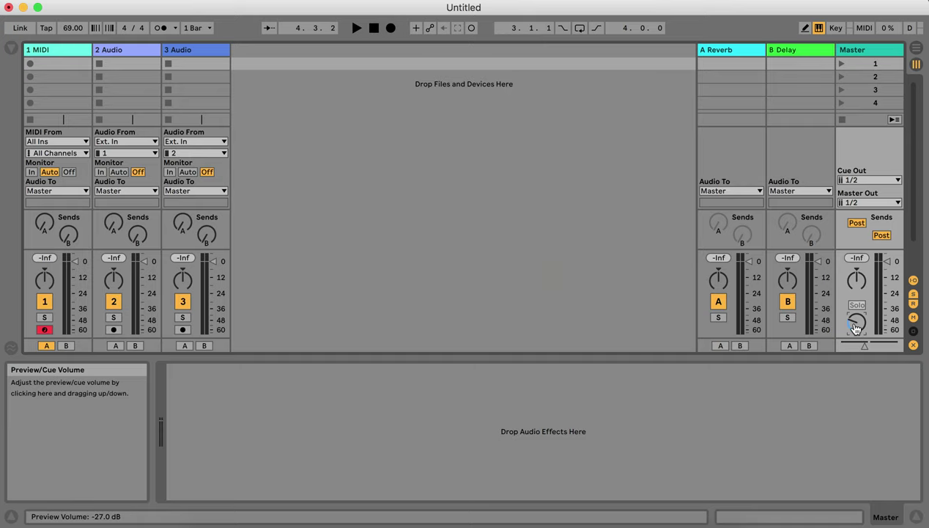
pyautogui.press('super+Tab')
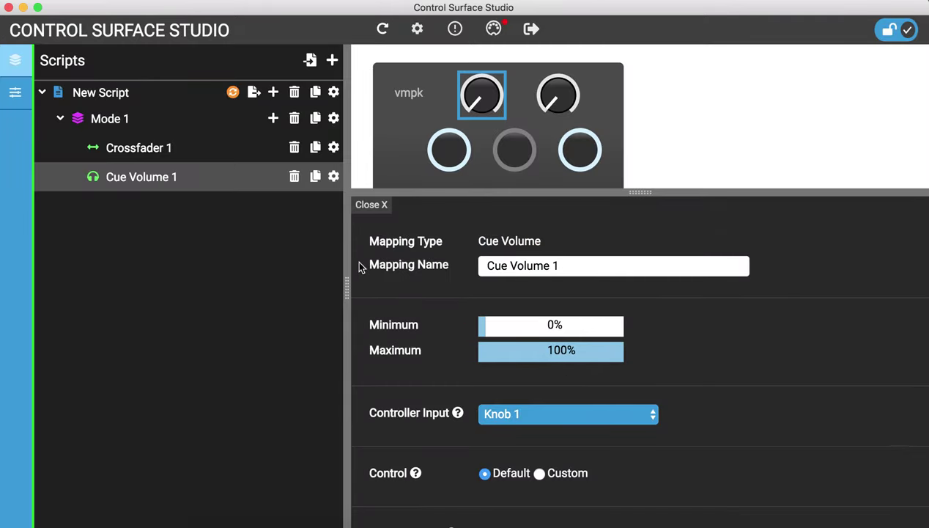
# - Set Cue Volume 1's range to 4% minimum and 37% maximum, and Crossfader 1's to 27% minimum and 68% maximum
pyautogui.moveTo(488, 323); pyautogui.dragTo(491, 324)
pyautogui.moveTo(619, 353); pyautogui.dragTo(534, 349)
pyautogui.click(178, 148)
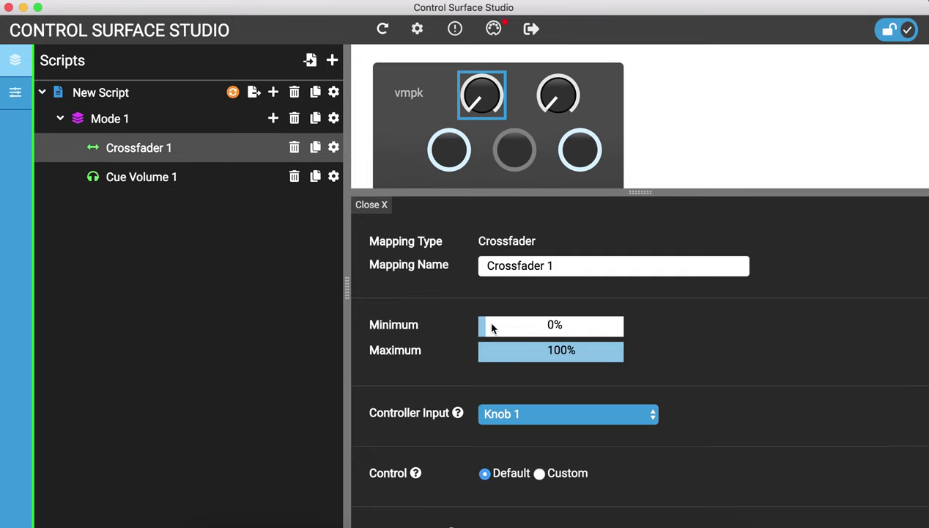
pyautogui.moveTo(492, 327); pyautogui.dragTo(504, 325)
pyautogui.moveTo(620, 350); pyautogui.dragTo(557, 348)
pyautogui.moveTo(505, 325); pyautogui.dragTo(520, 328)
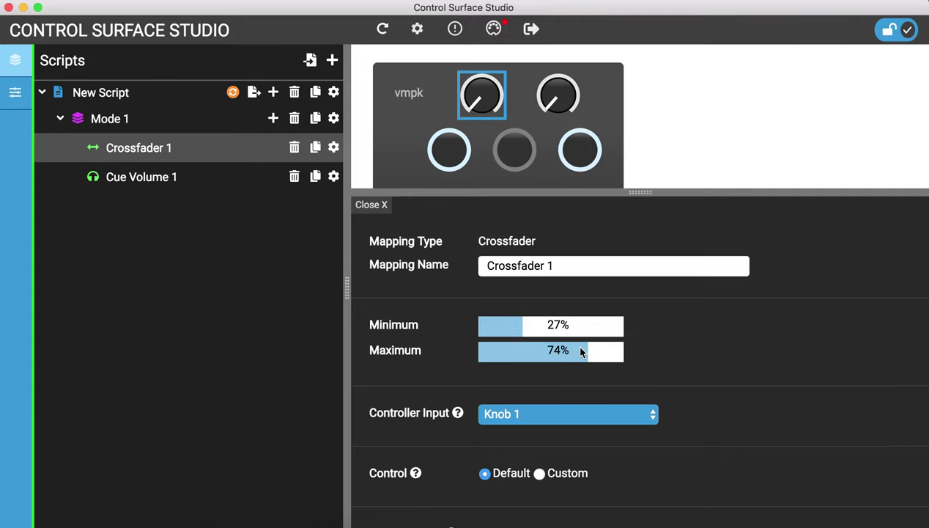
pyautogui.moveTo(587, 352); pyautogui.dragTo(578, 349)
# - Install New Script, switch to Live and reload it with a new set, discarding the unsaved changes
pyautogui.click(233, 93)
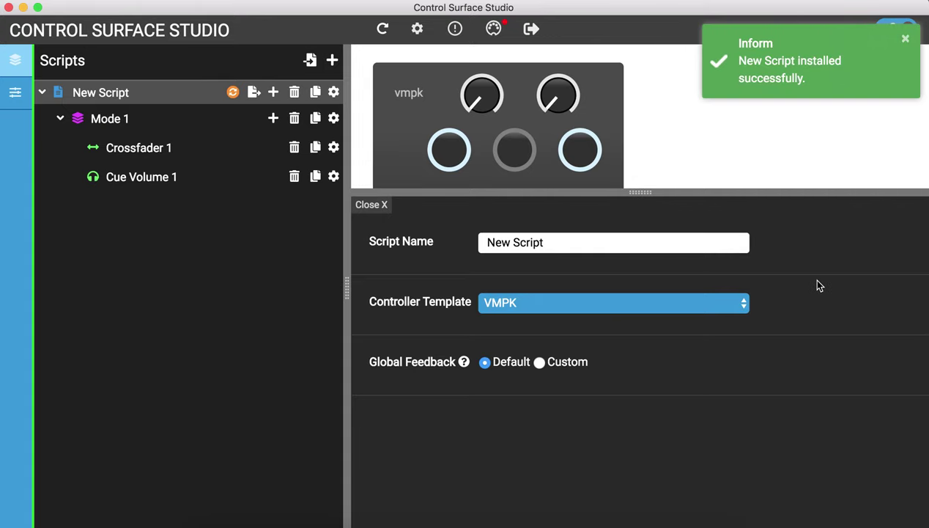
pyautogui.press('super+Tab')
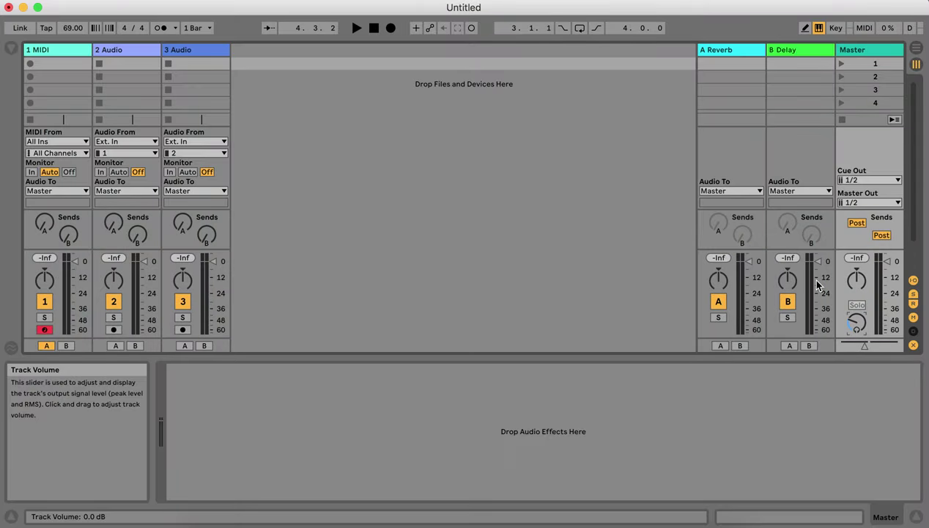
pyautogui.press('super+q')
pyautogui.click(363, 295)
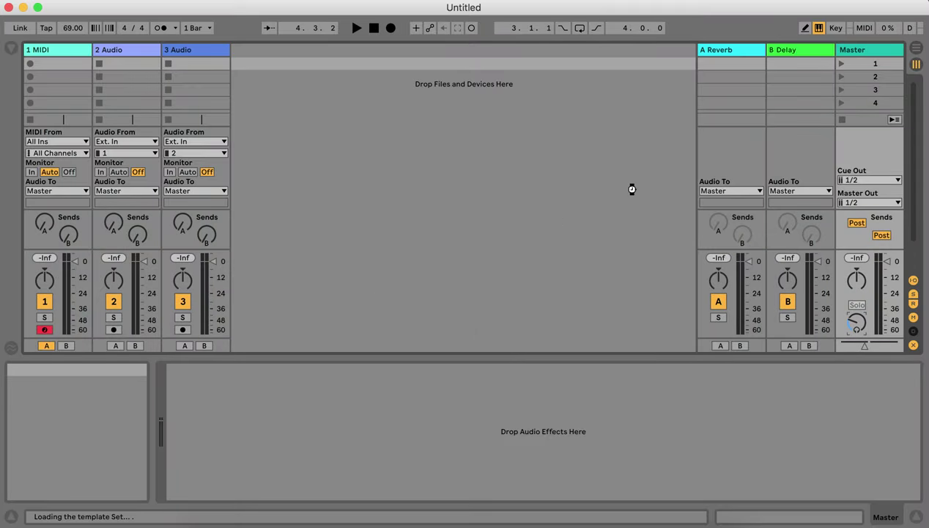
# - Turn the virtual keyboard's knob one up and down to test the limited crossfader and cue volume ranges in Live
pyautogui.press('super+Tab')
pyautogui.press('super+Tab')
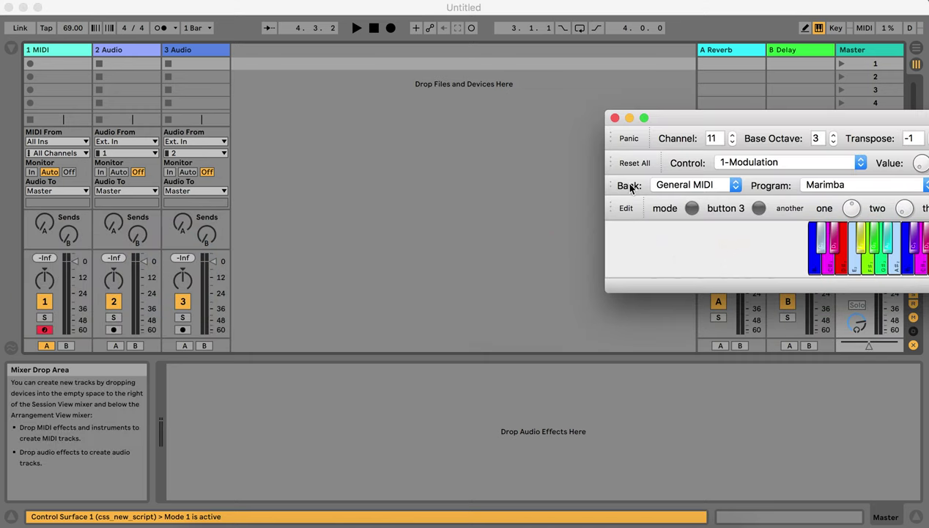
pyautogui.moveTo(849, 205); pyautogui.dragTo(875, 293)
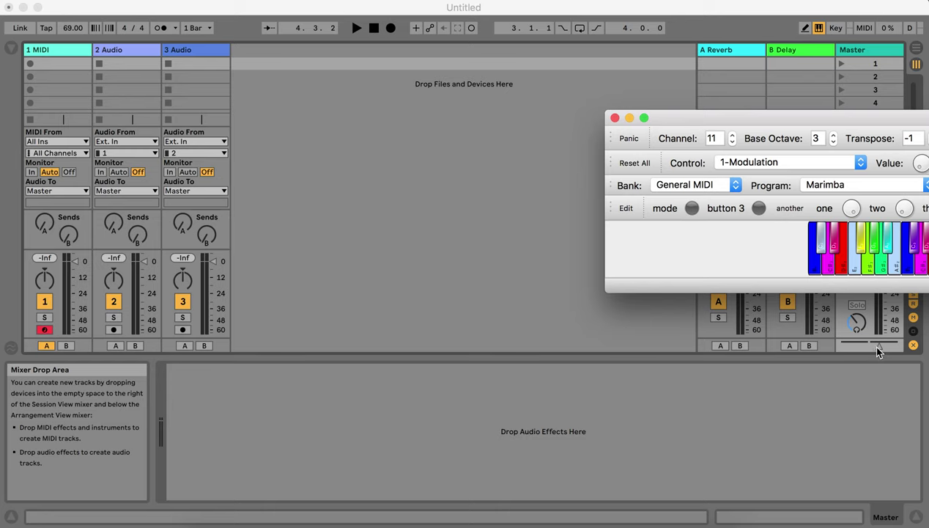
pyautogui.moveTo(853, 211); pyautogui.dragTo(835, 265)
# - In Control Surface Studio, assign Crossfader 1 to Button 1 and set its control to Custom with the Absolute type
pyautogui.press('super+Tab')
pyautogui.press('super+Tab')
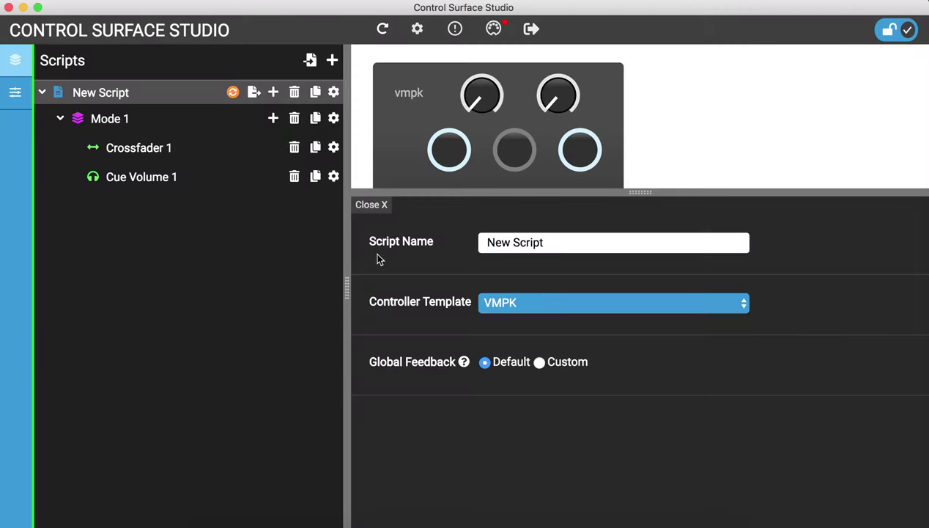
pyautogui.click(183, 150)
pyautogui.scroll(-1, 446, 373)
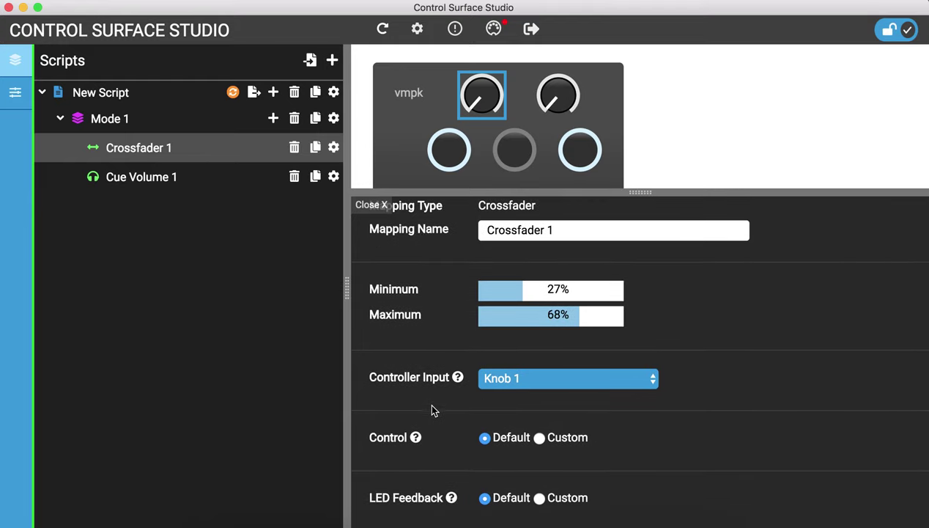
pyautogui.click(582, 380)
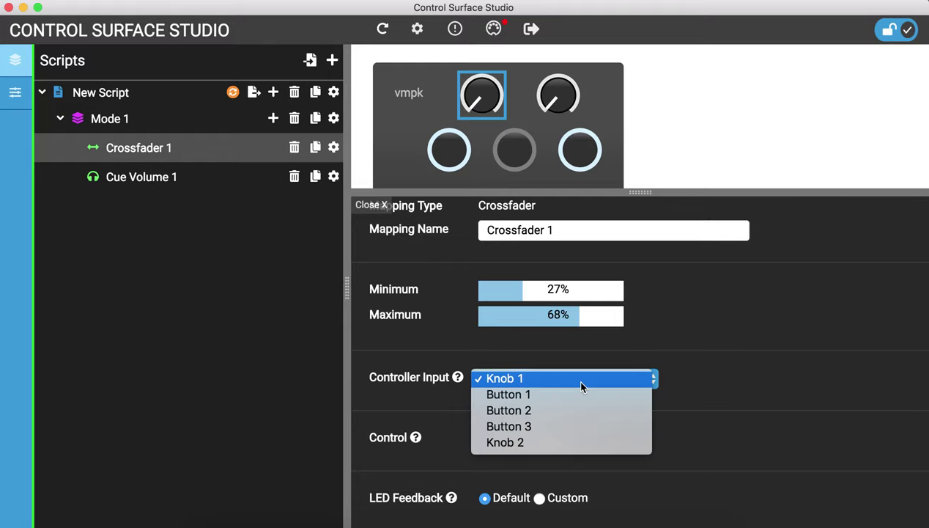
pyautogui.click(575, 396)
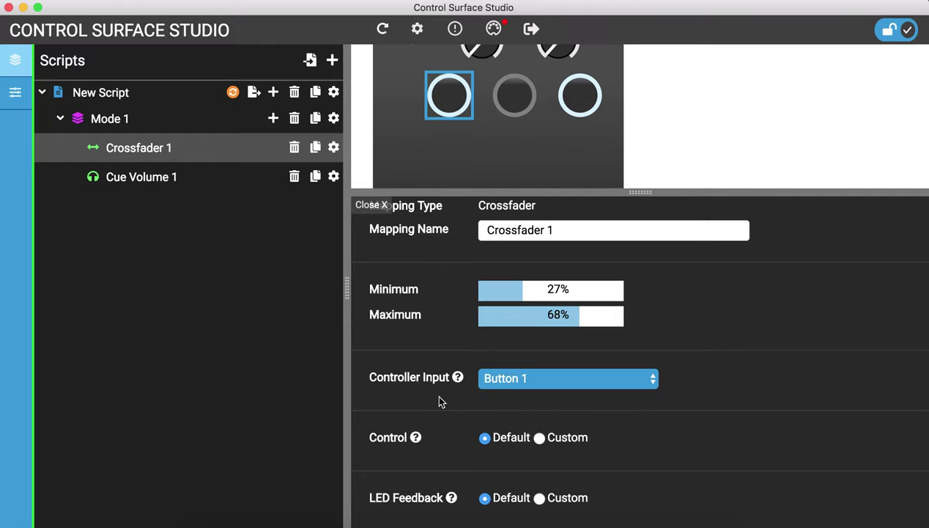
pyautogui.click(540, 437)
pyautogui.scroll(-3, 640, 418)
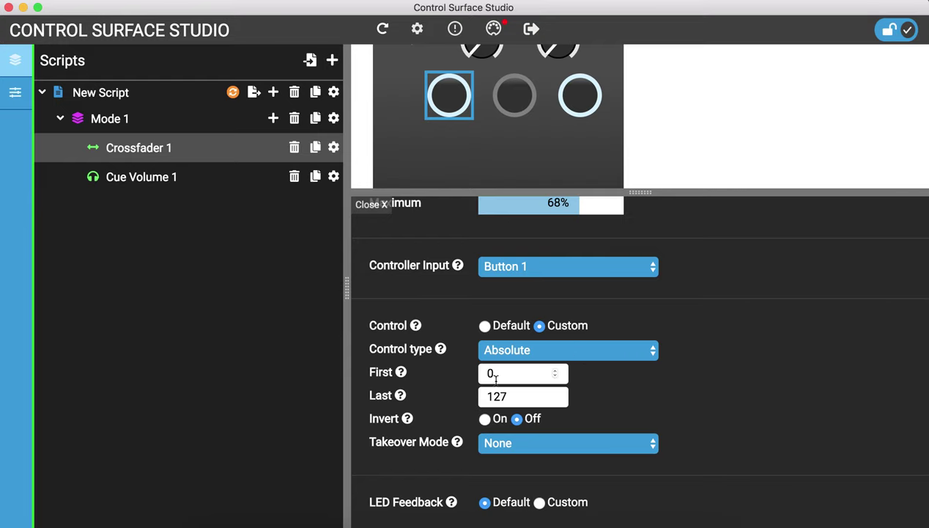
pyautogui.scroll(1, 431, 368)
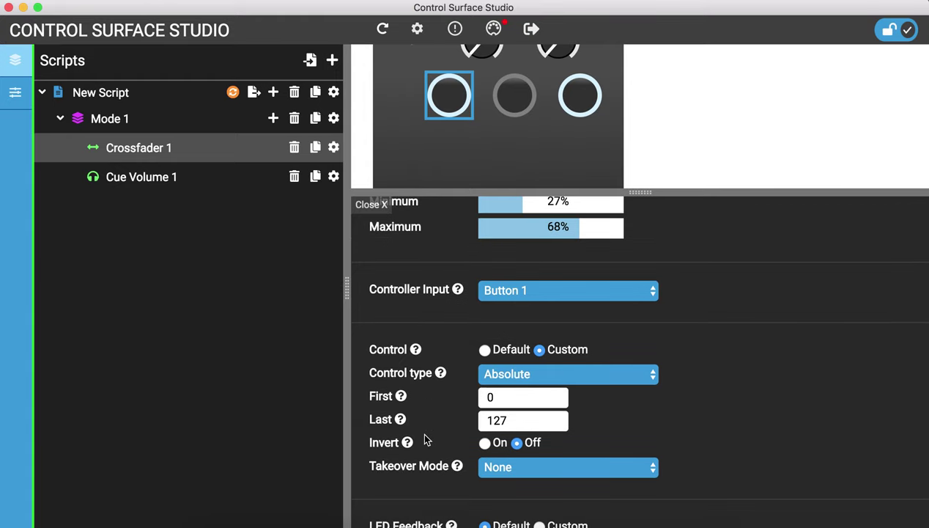
# - Assign Cue Volume 1 to Button 1 and set its control to Custom with the Absolute type
pyautogui.click(178, 176)
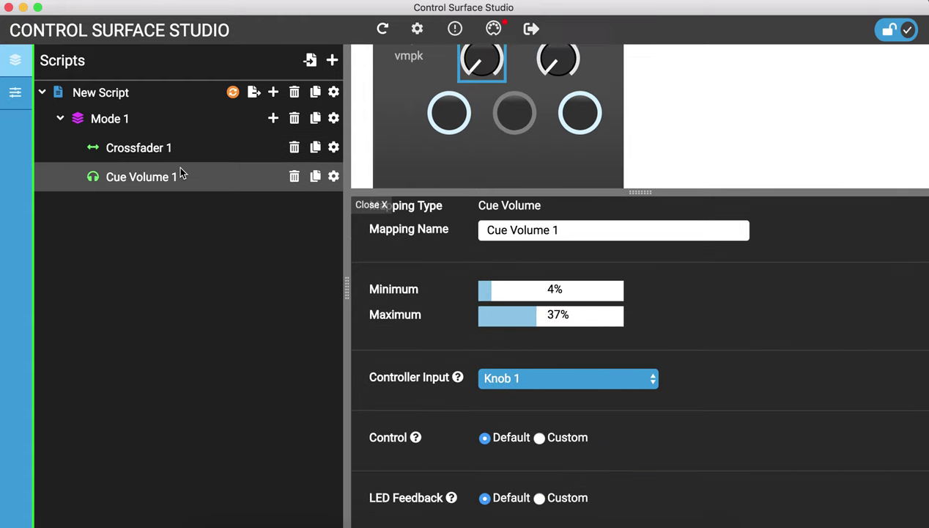
pyautogui.click(553, 383)
pyautogui.click(551, 395)
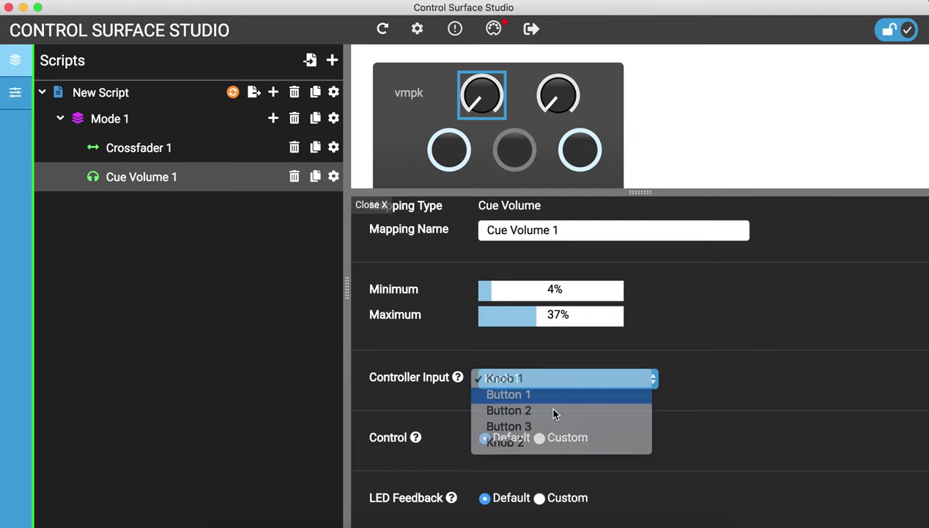
pyautogui.click(539, 438)
pyautogui.scroll(-3, 542, 439)
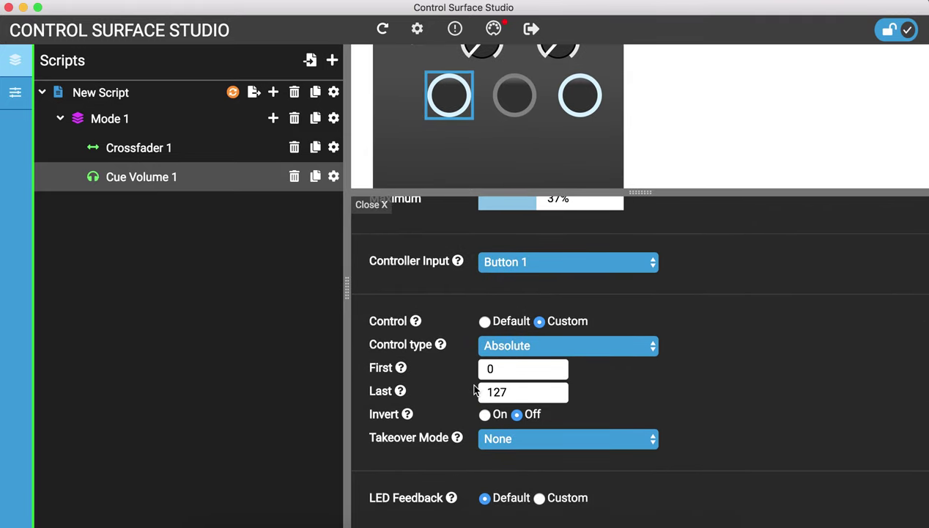
# - Install the script with the Button 1 assignments and start a new Live set without saving the current one
pyautogui.click(233, 91)
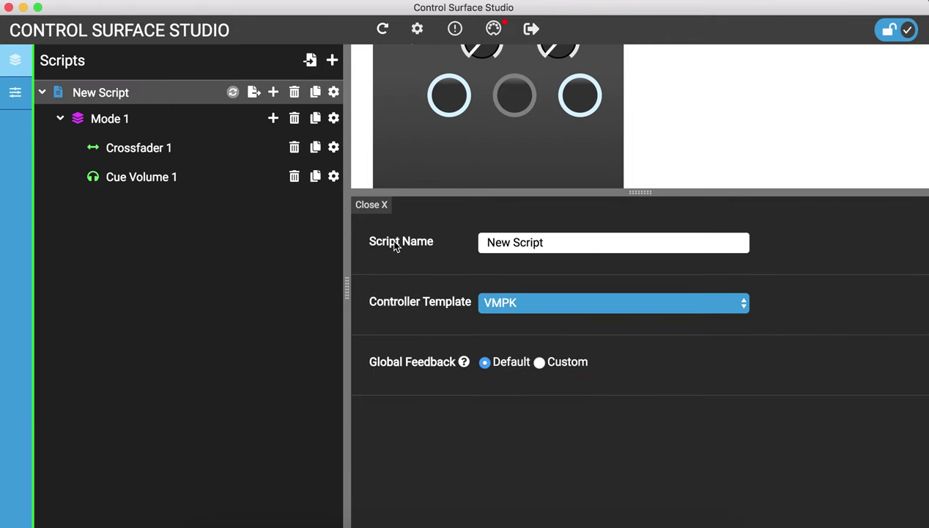
pyautogui.press('super+Tab')
pyautogui.press('super+Tab')
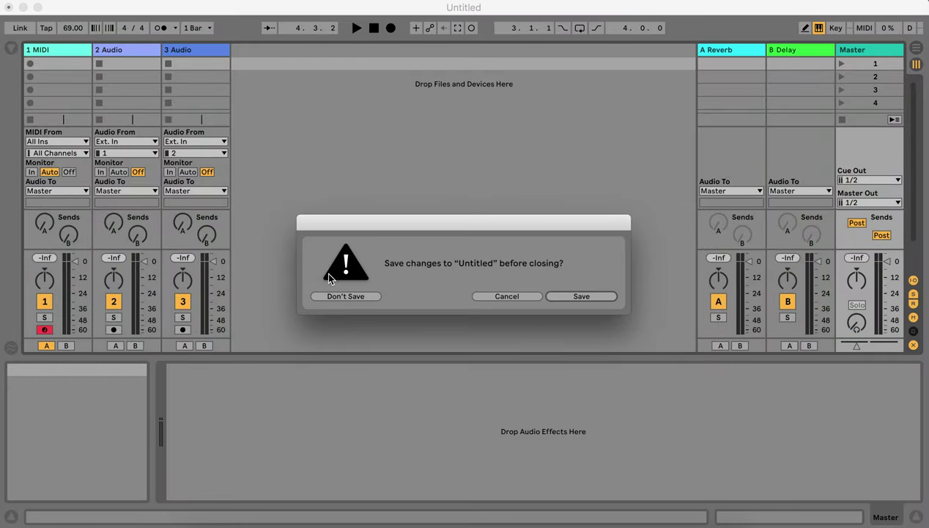
pyautogui.click(343, 296)
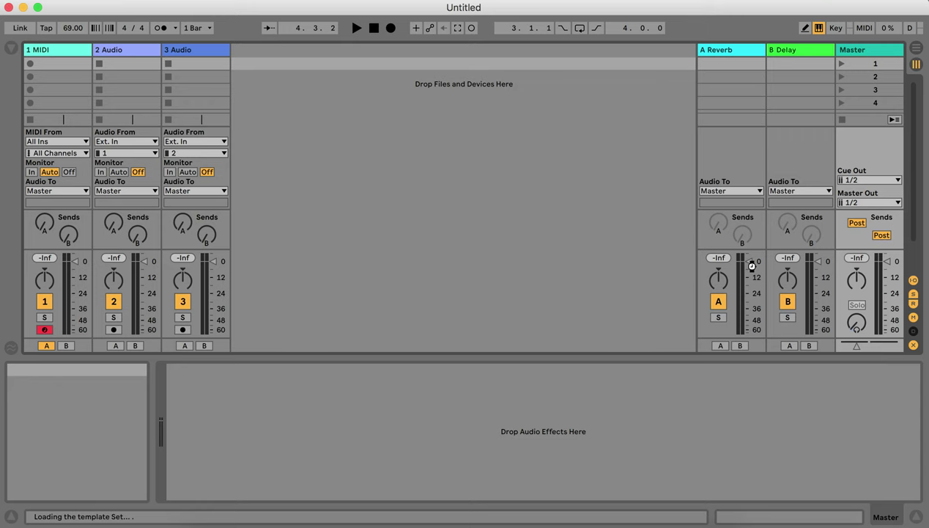
# - Toggle the virtual keyboard's mode button repeatedly to test switching the crossfader and cue volume between their minimum and maximum
pyautogui.press('super+Tab')
pyautogui.press('super+Tab')
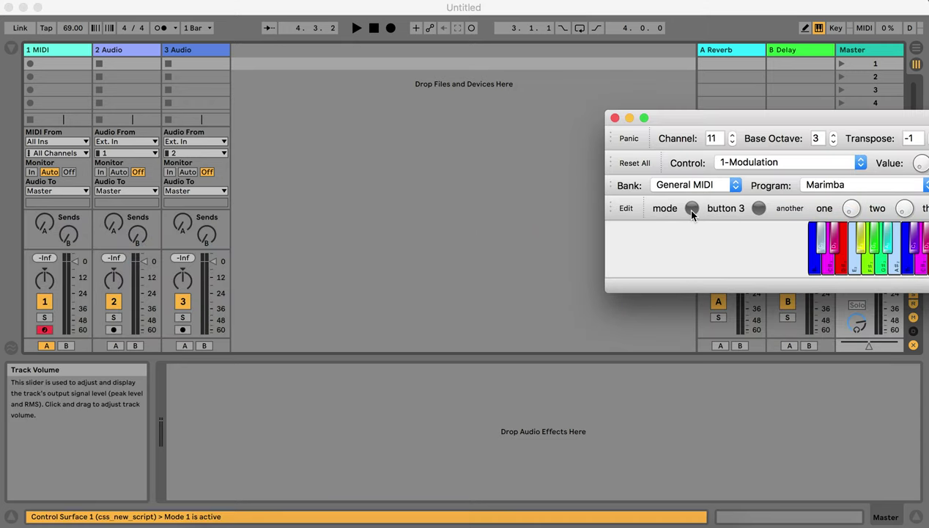
pyautogui.click(692, 210)
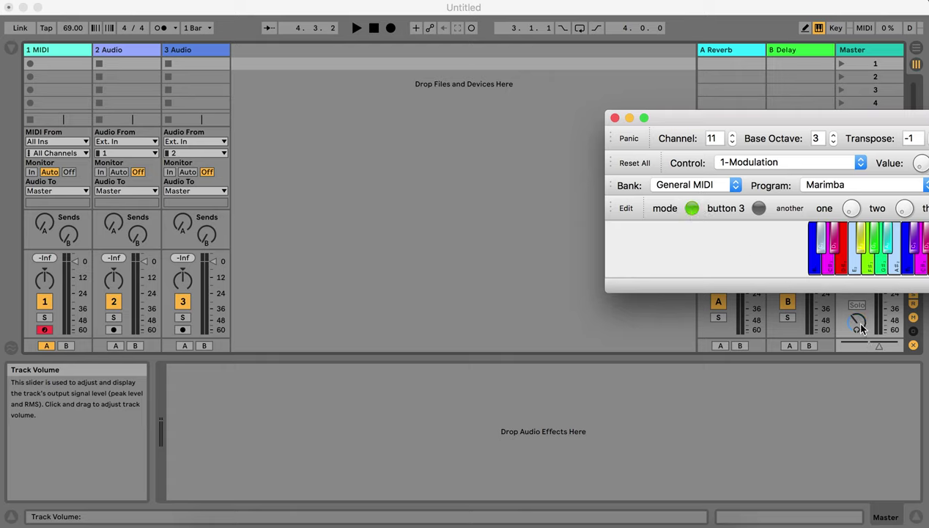
pyautogui.click(689, 209)
pyautogui.click(687, 210)
pyautogui.click(687, 211)
pyautogui.click(688, 212)
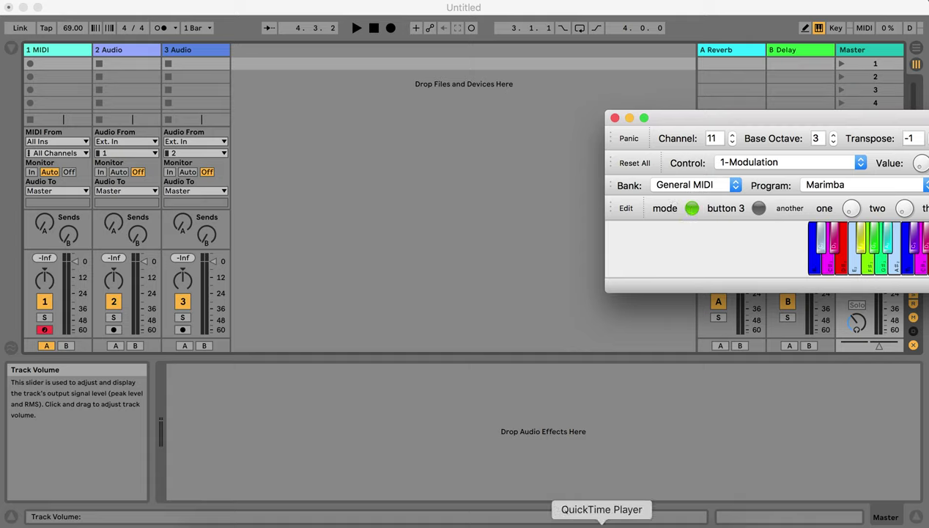
# - Return to Control Surface Studio and set Crossfader 1's minimum to 0% and maximum to 100%
pyautogui.click(627, 523)
pyautogui.click(183, 146)
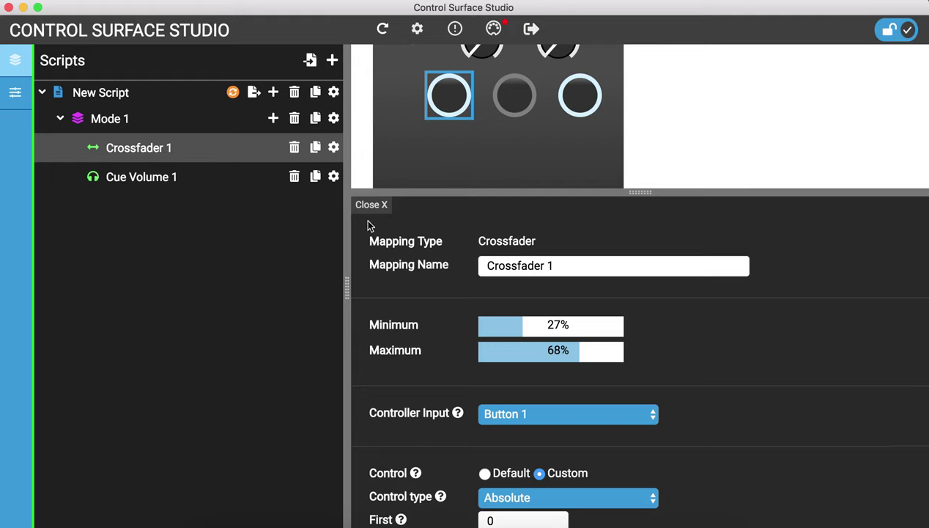
pyautogui.moveTo(590, 359); pyautogui.dragTo(627, 352)
pyautogui.moveTo(533, 326); pyautogui.dragTo(431, 325)
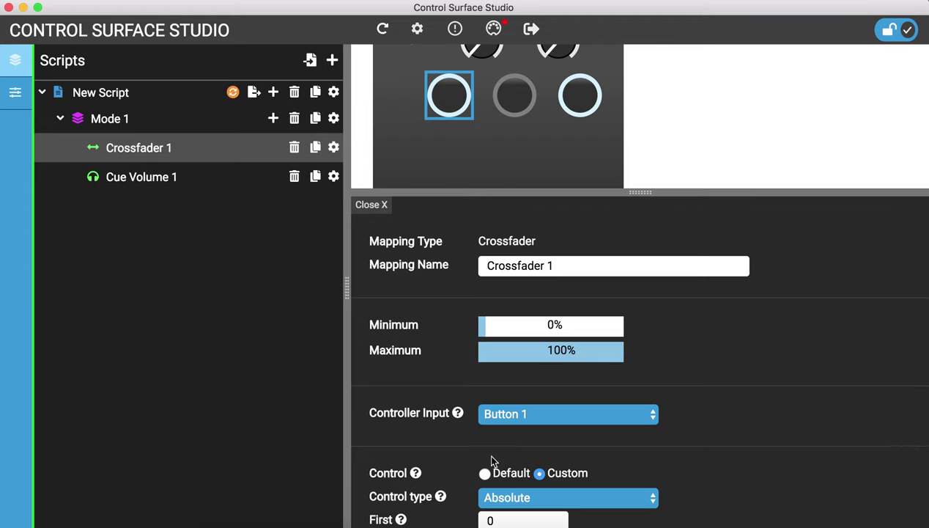
# - Switch to Live and move the crossfader and cue volume by hand to check their full travel
pyautogui.click(262, 522)
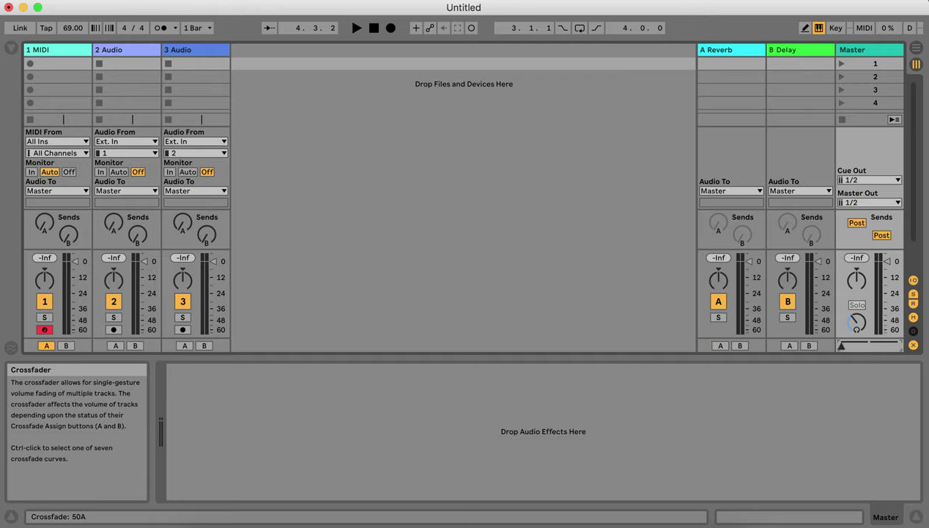
pyautogui.moveTo(856, 322); pyautogui.dragTo(857, 330)
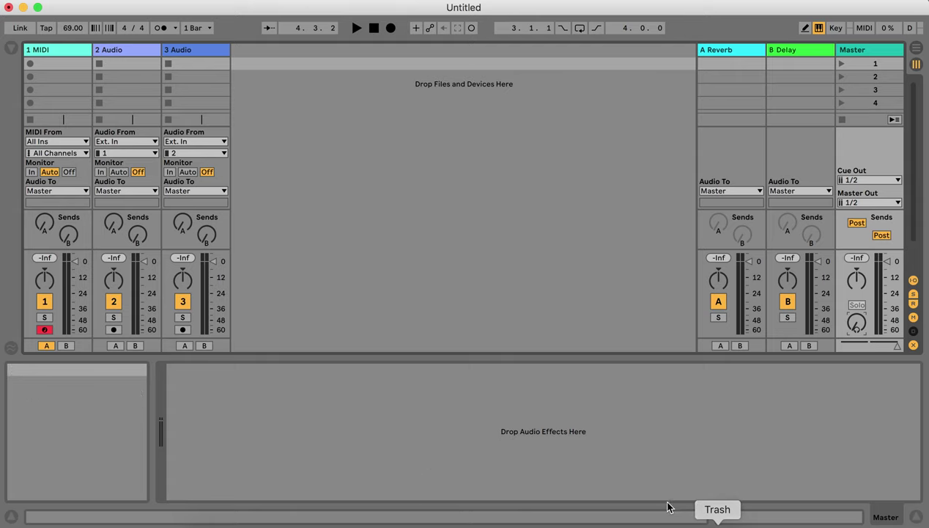